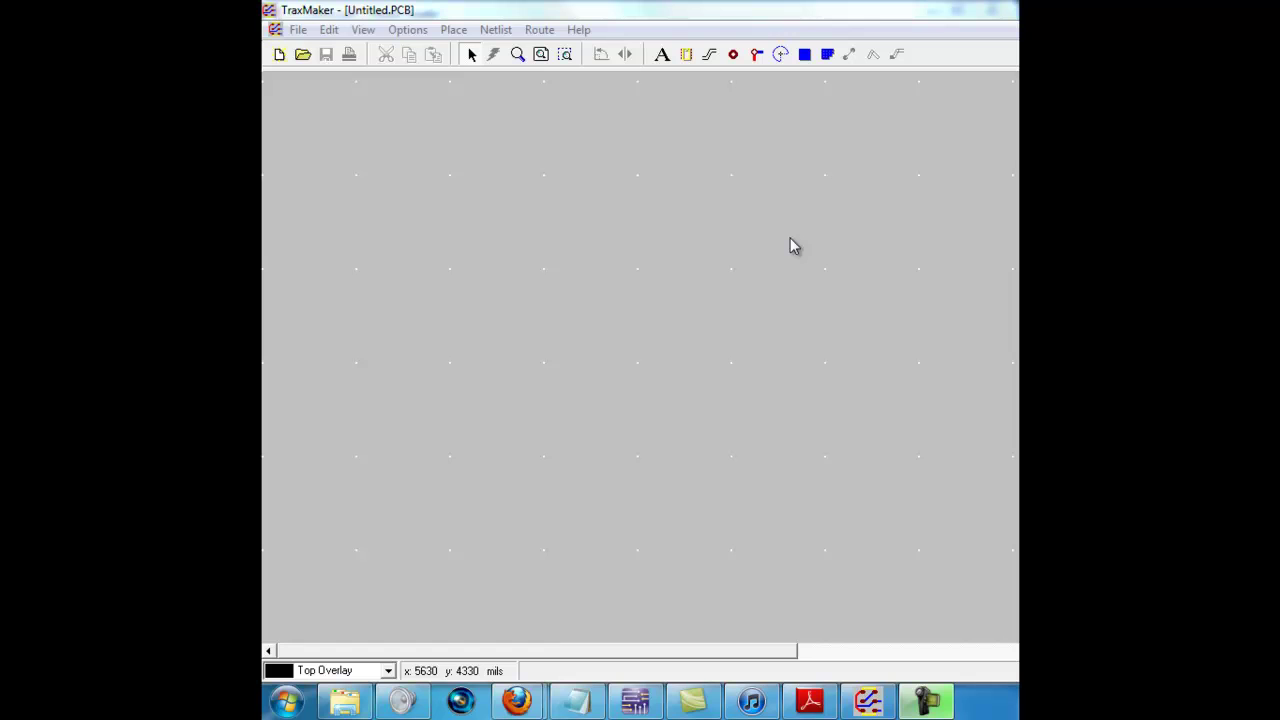
Pick the TO92/100/EBC transistor footprint from the fifth component library.
left_click(687, 56)
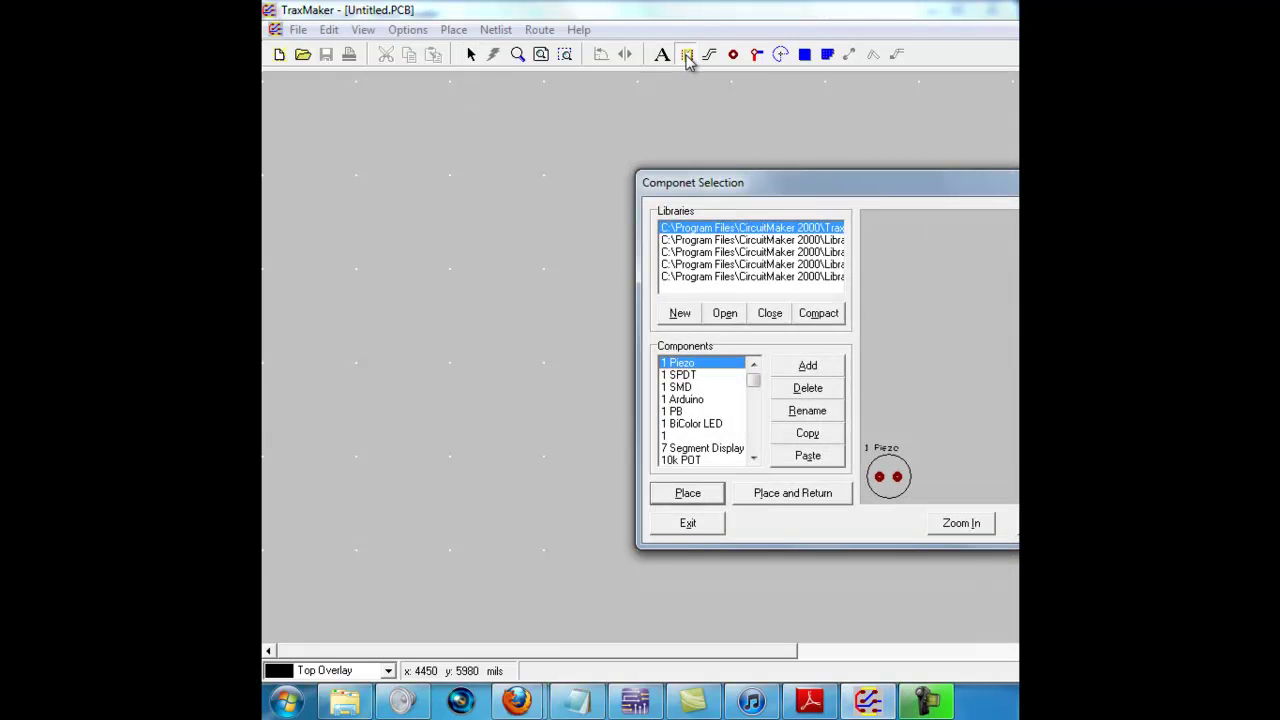
left_click_drag(803, 194, 618, 187)
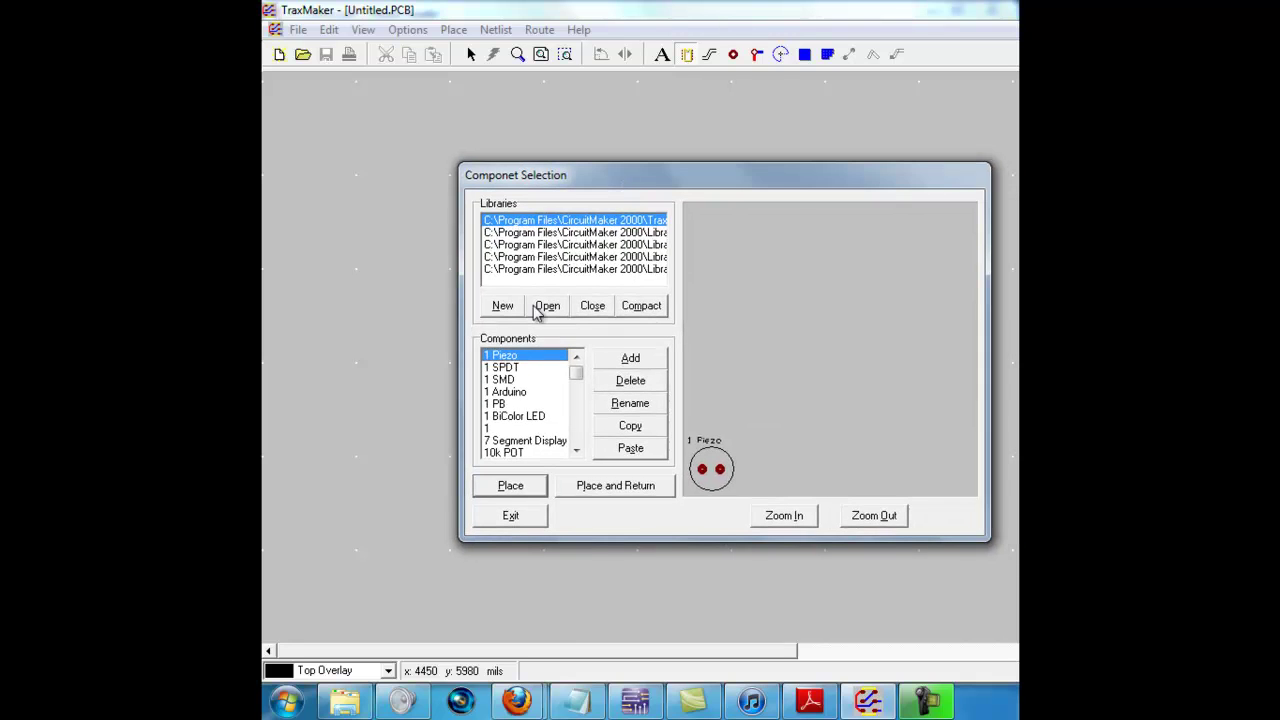
left_click(577, 269)
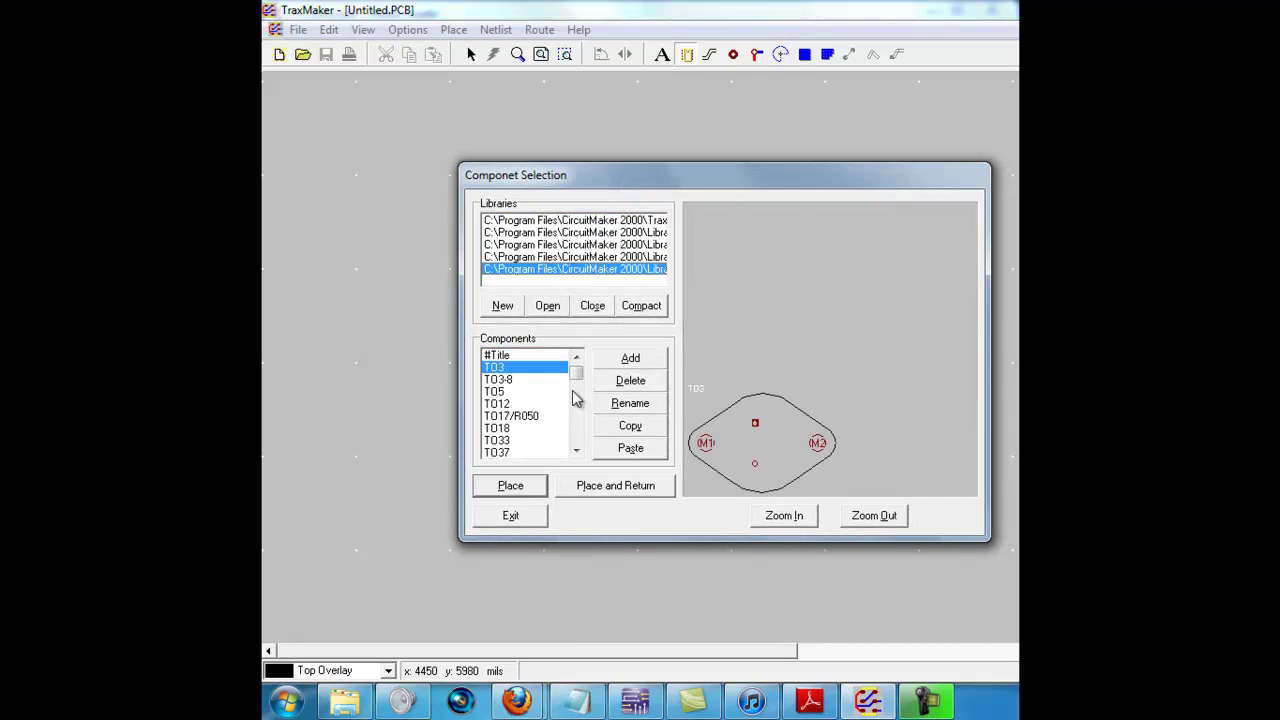
left_click_drag(578, 385, 549, 397)
left_click(540, 357)
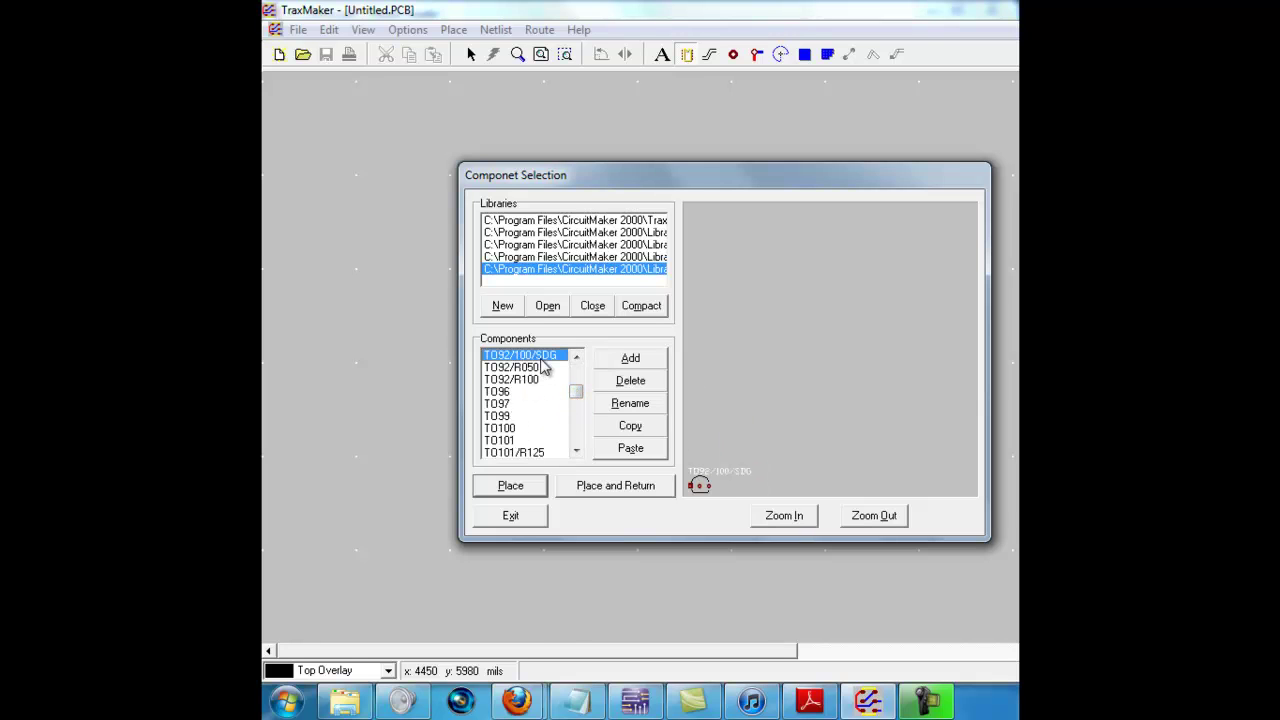
mouse_move(543, 367)
left_mouse_down()
mouse_move(545, 352)
mouse_move(560, 379)
left_mouse_up()
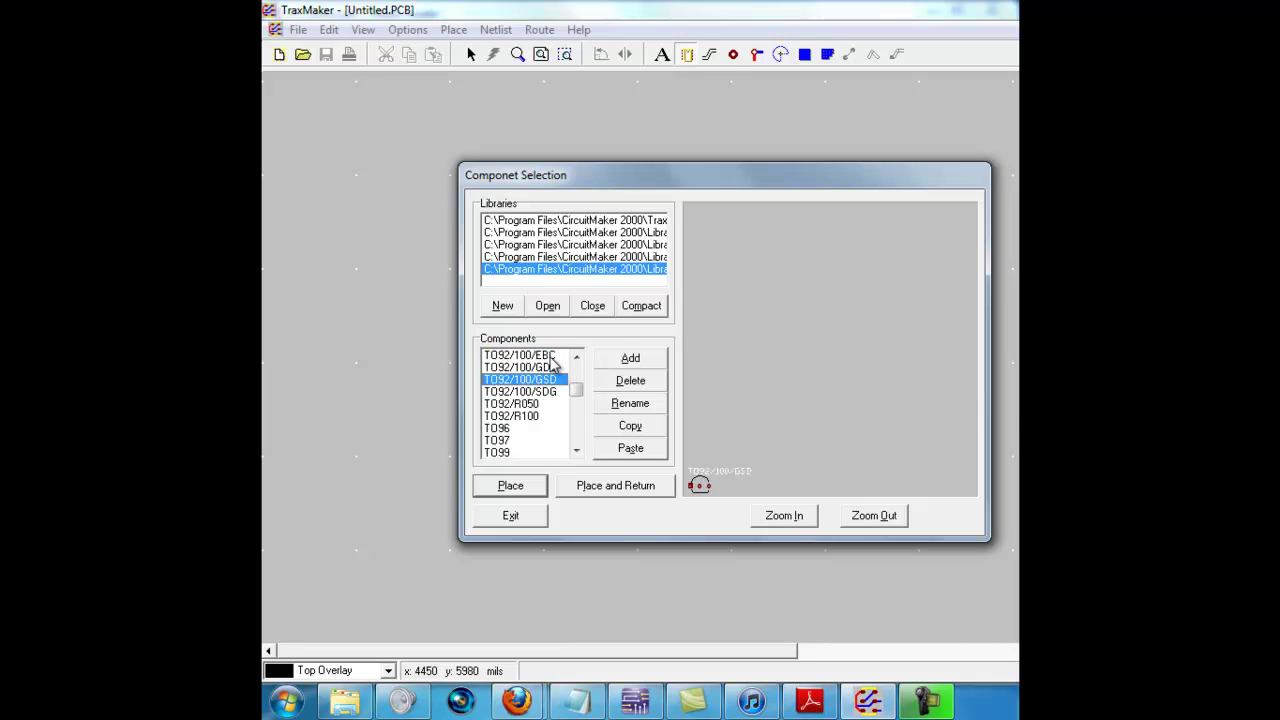
left_click(551, 360)
Place the transistor with label value 2N3904 and designation NPN, then zoom in.
left_click(514, 486)
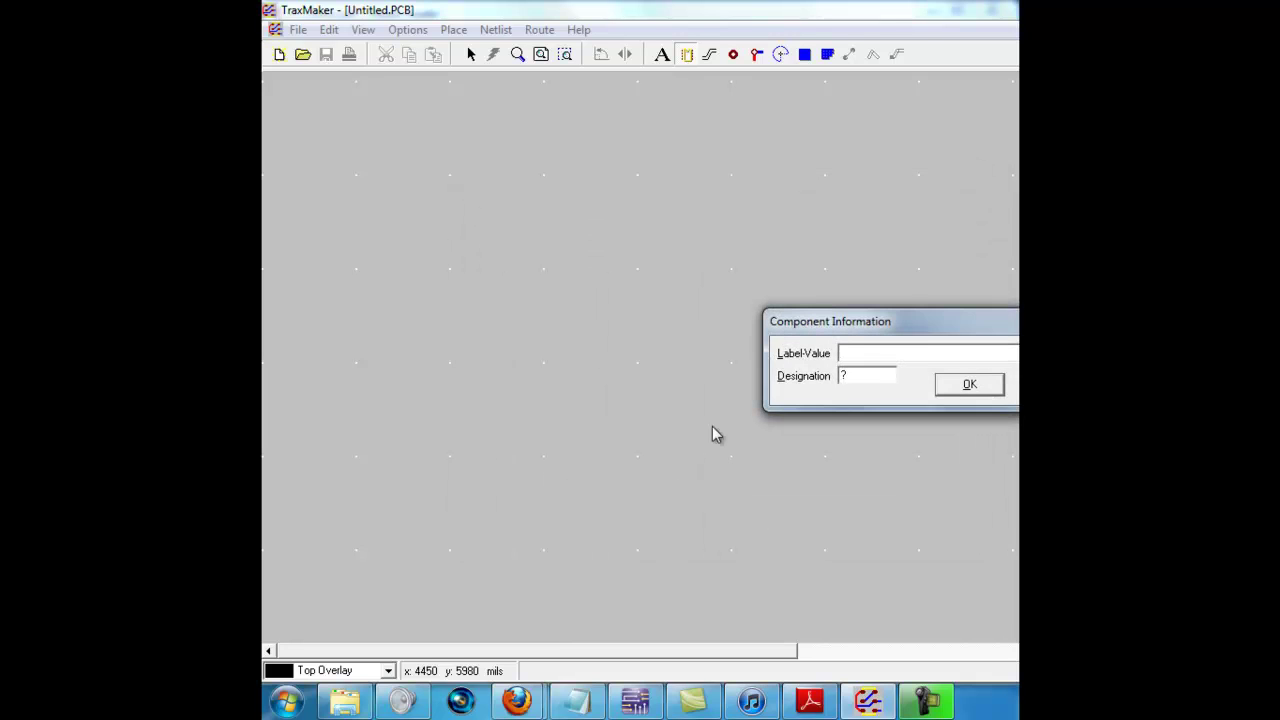
key("Tab")
key("Return")
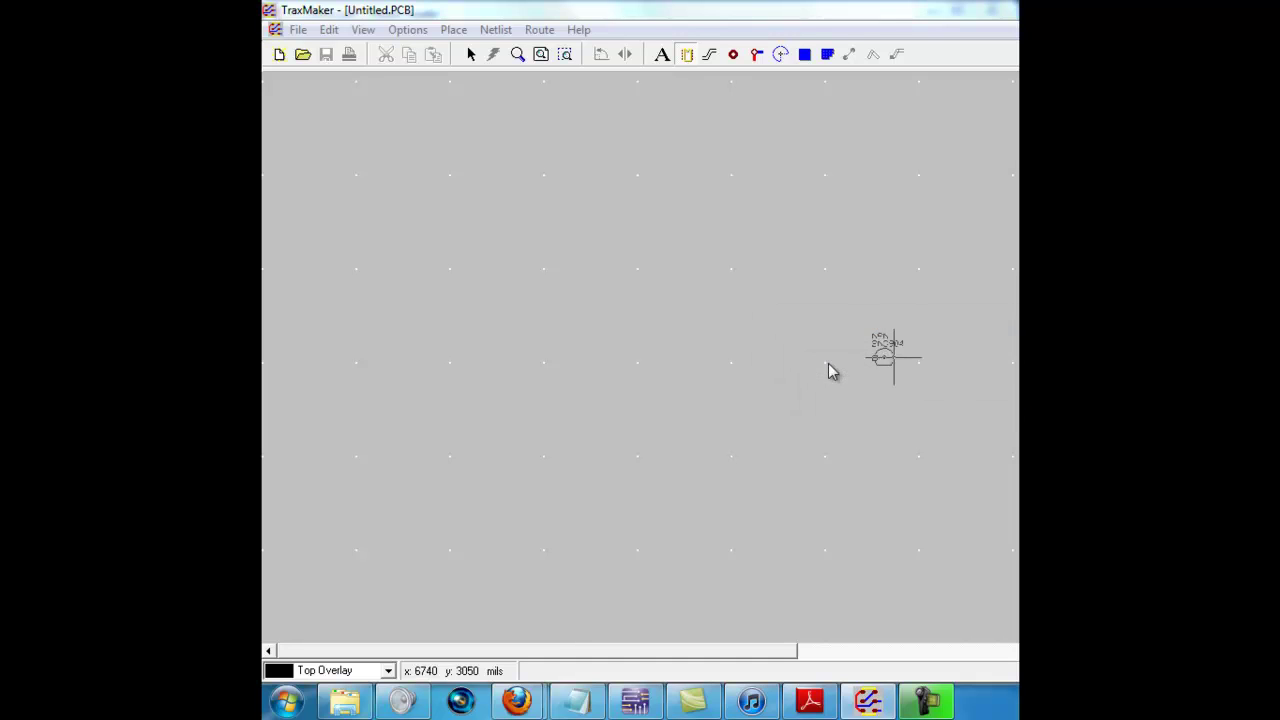
left_click(548, 325)
left_click(541, 54)
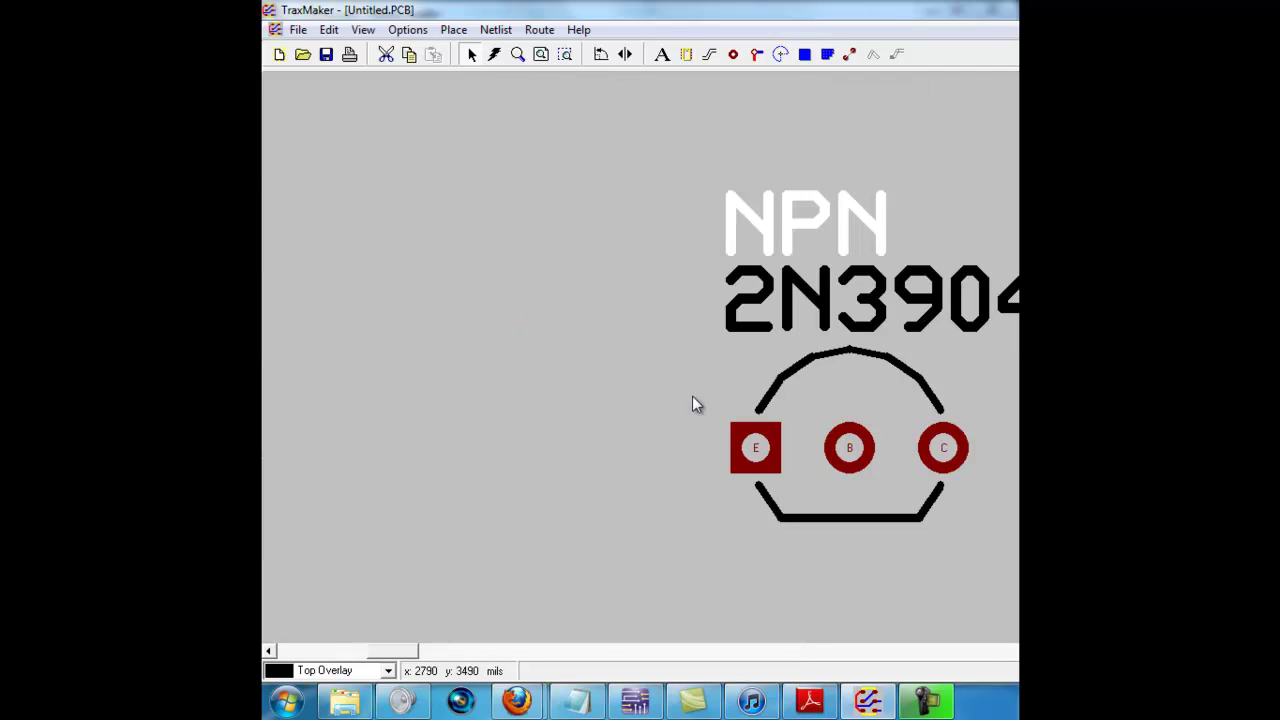
Widen the window, drag the NPN transistor further left, and refresh the screen.
double_click(733, 450)
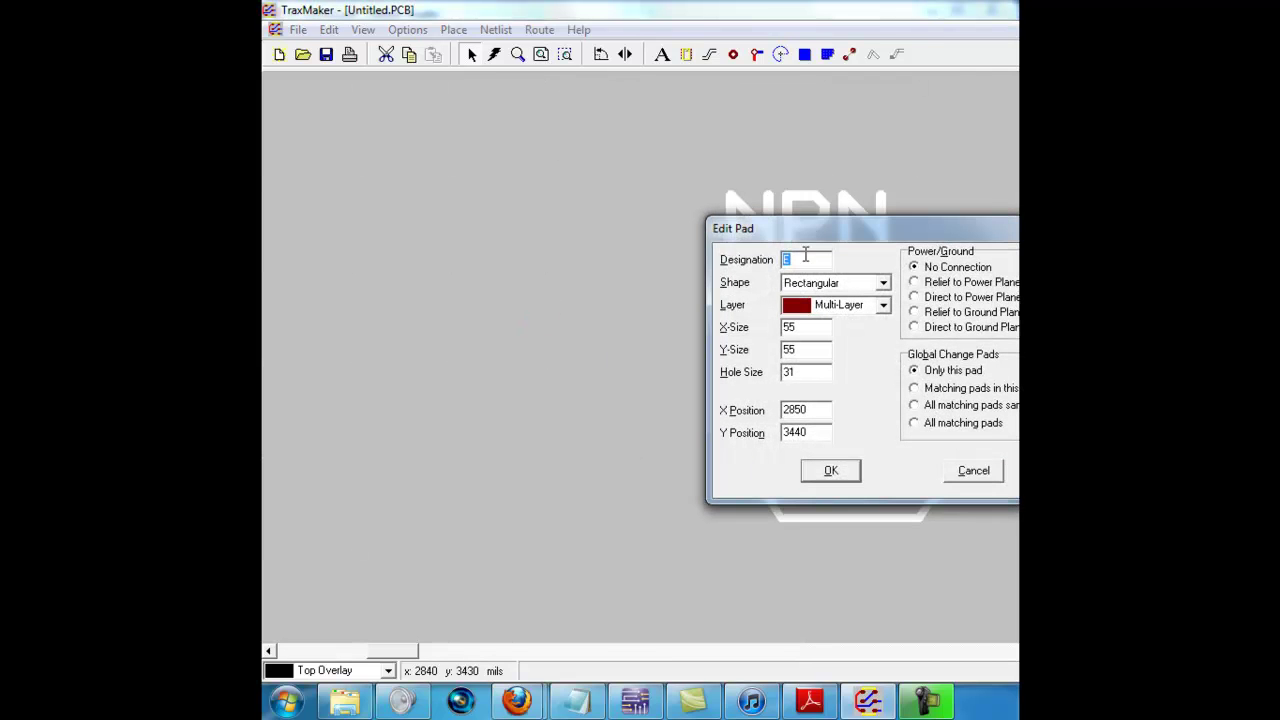
left_click_drag(858, 236, 756, 253)
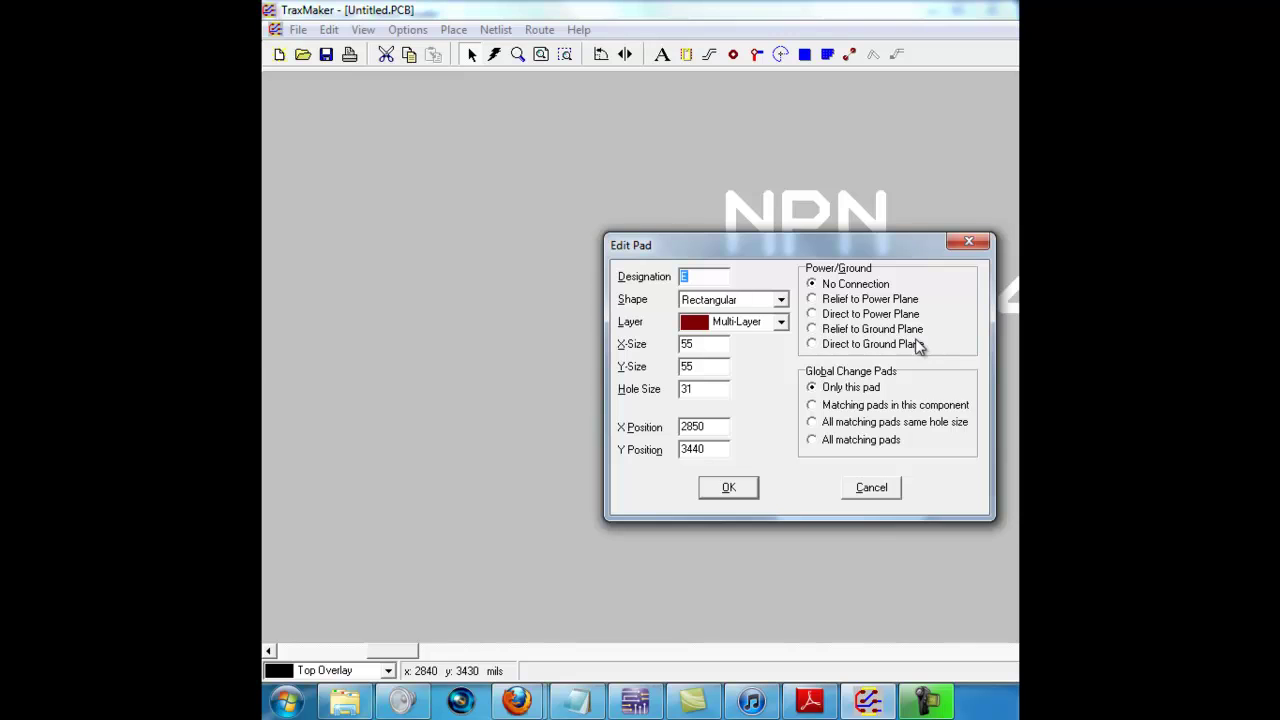
left_click(871, 487)
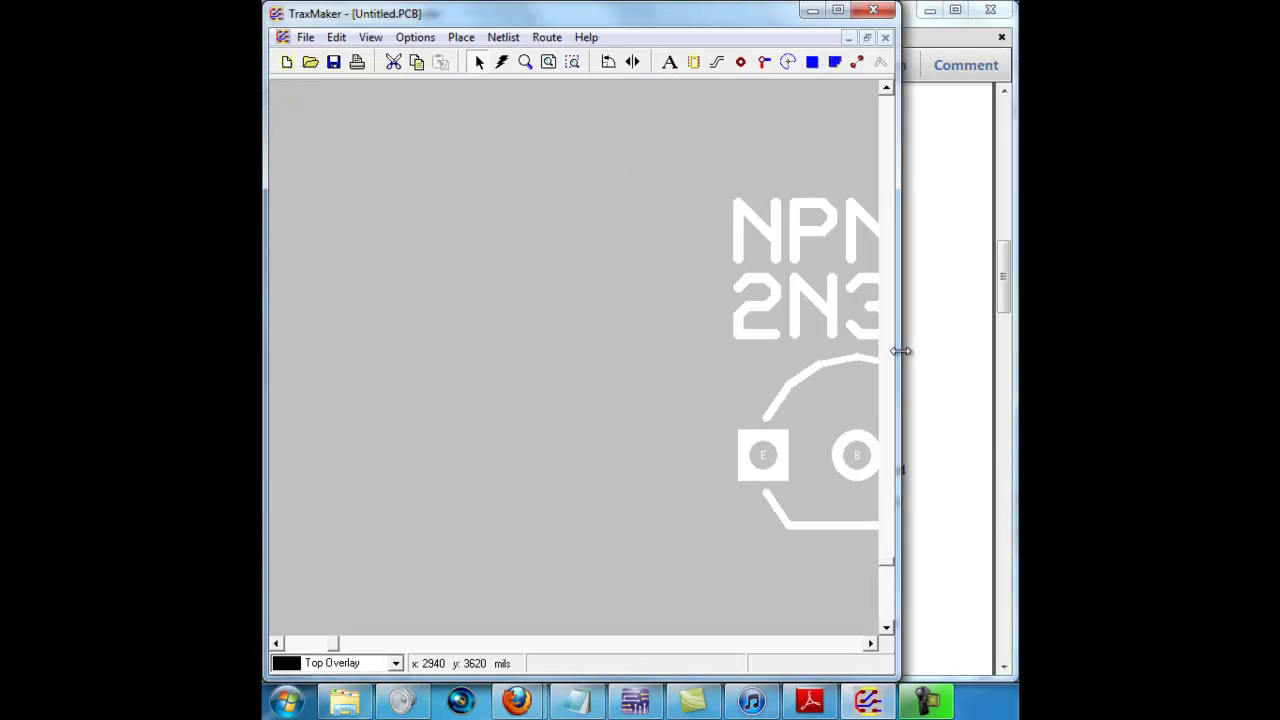
left_click_drag(895, 357, 1013, 371)
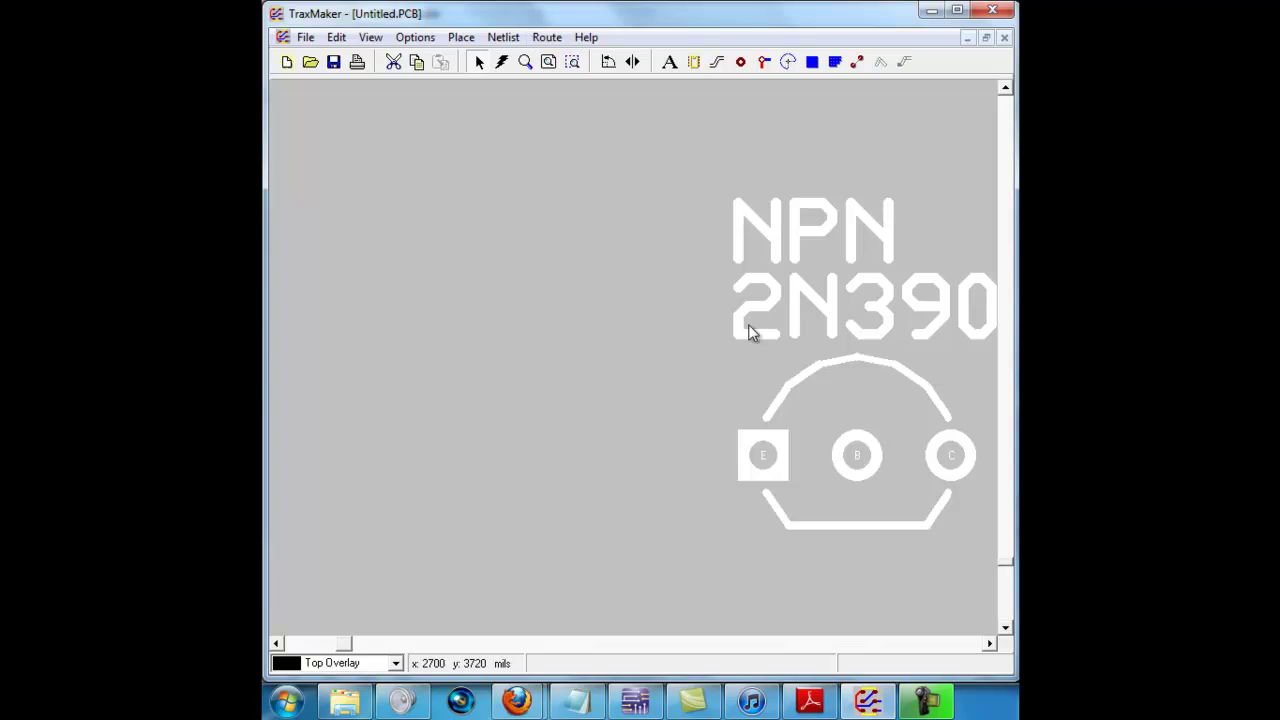
left_click_drag(811, 348, 543, 340)
right_click(543, 334)
left_click(595, 481)
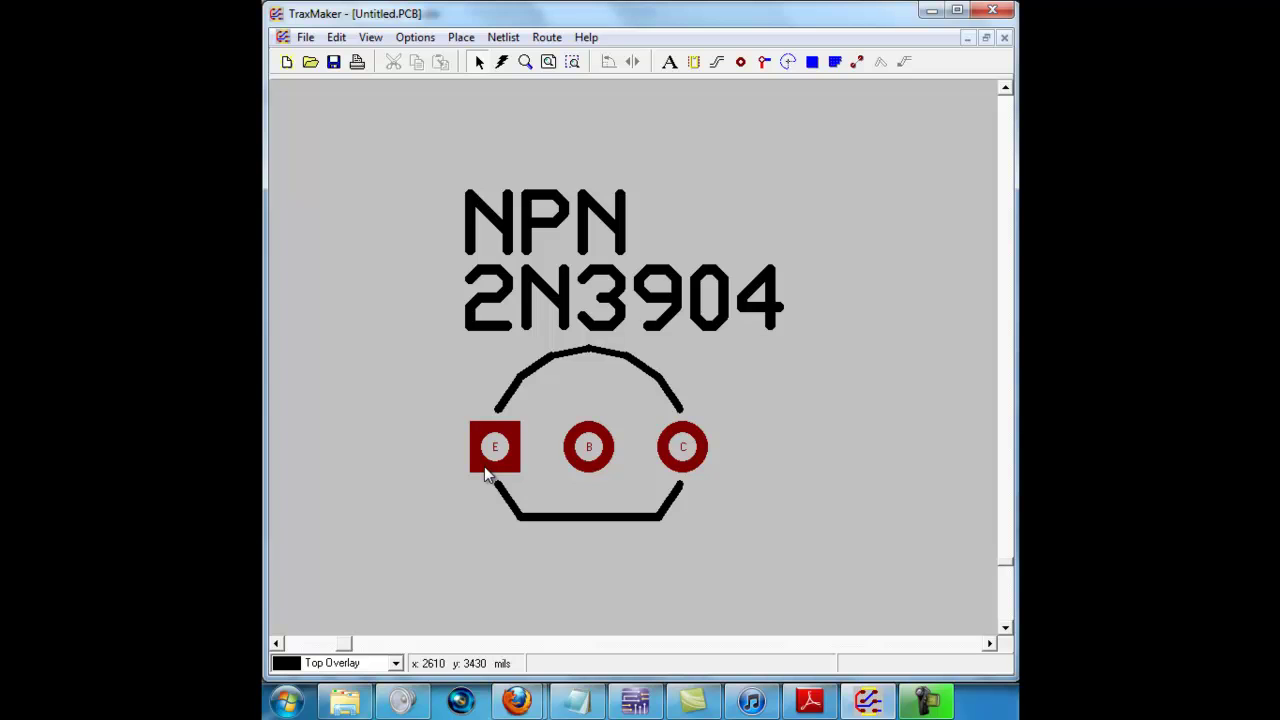
Make Bottom Layer the active layer.
left_click(396, 663)
left_click(330, 655)
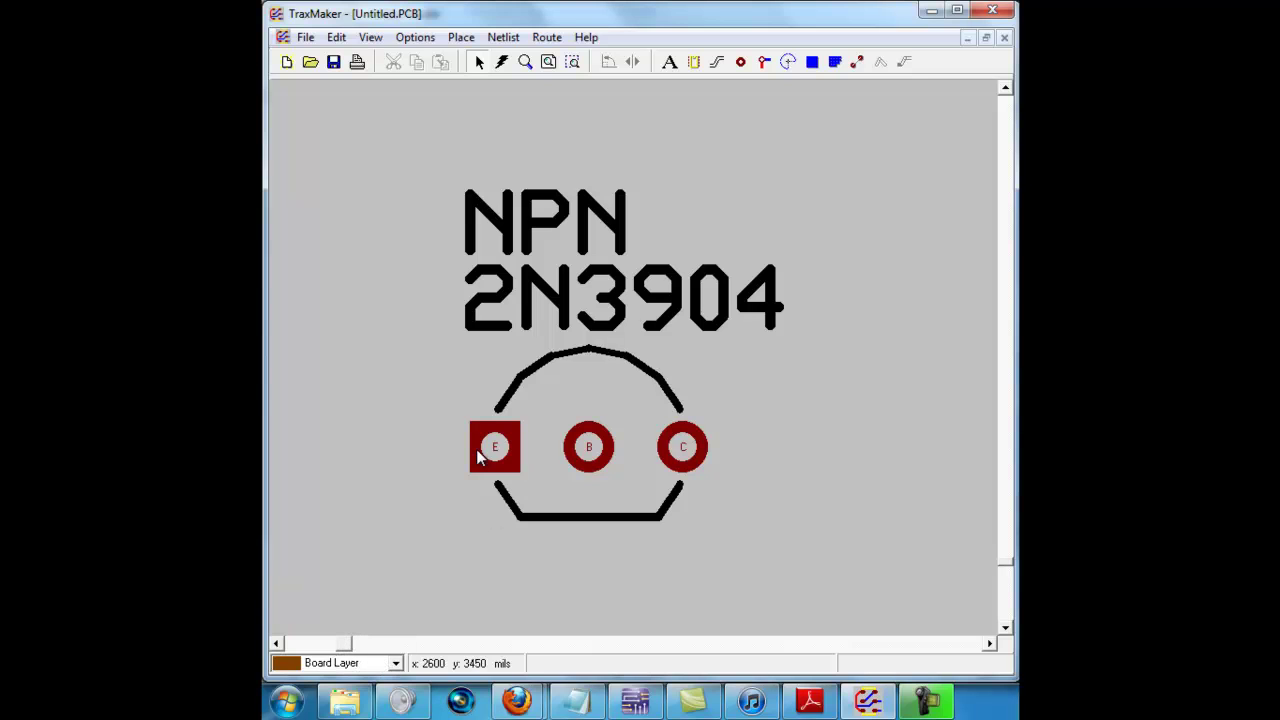
left_click(345, 663)
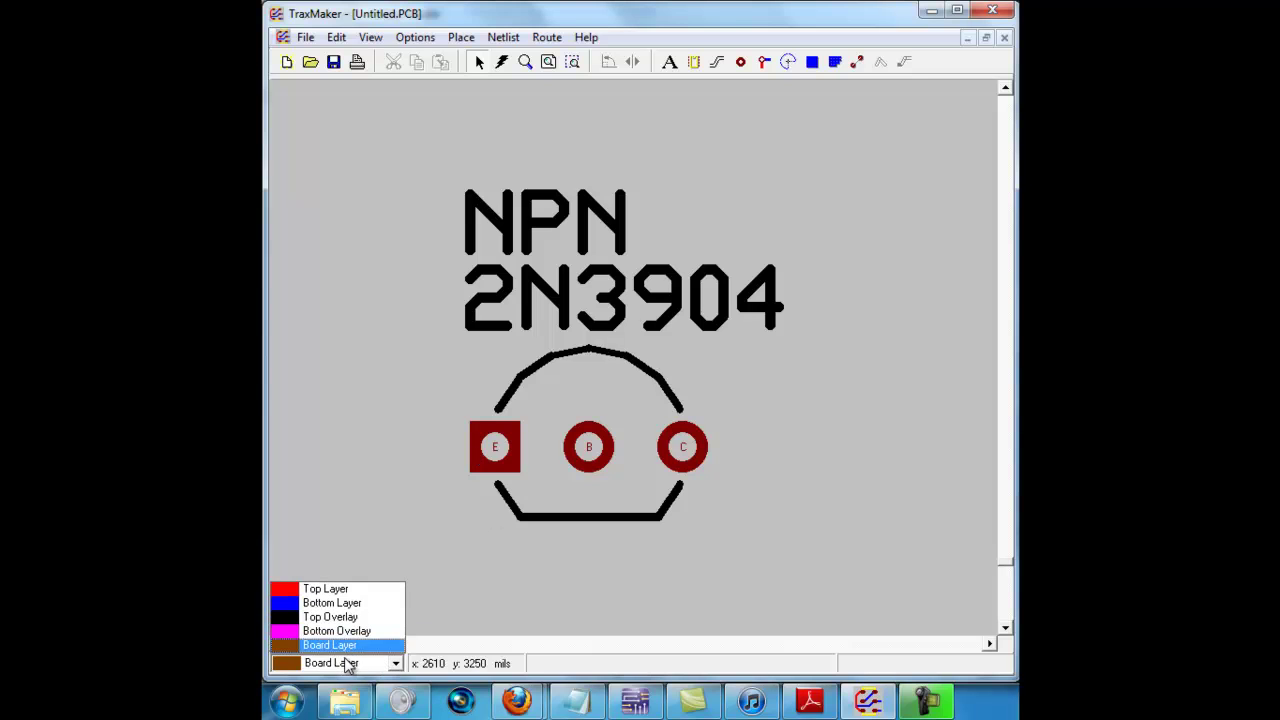
left_click(340, 603)
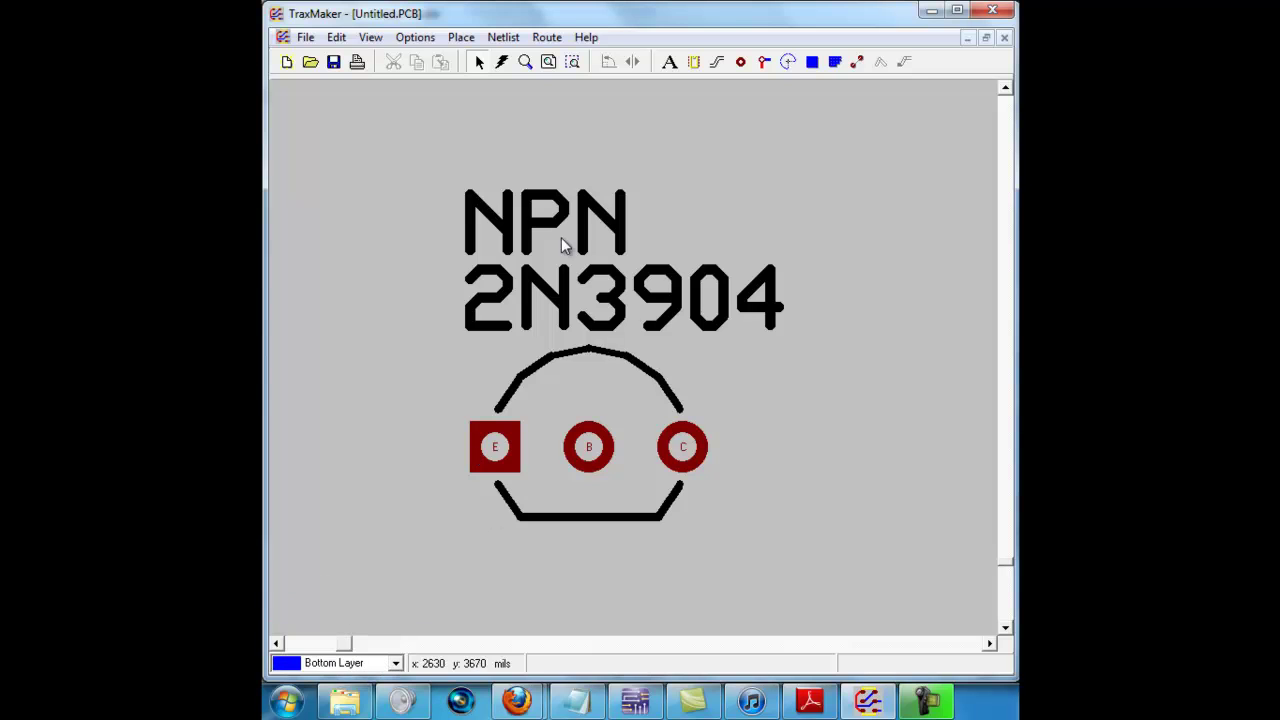
Zoom around the NPN 2N3904 transistor, check its properties, and select it.
left_click(525, 61)
left_click(609, 204, "shift")
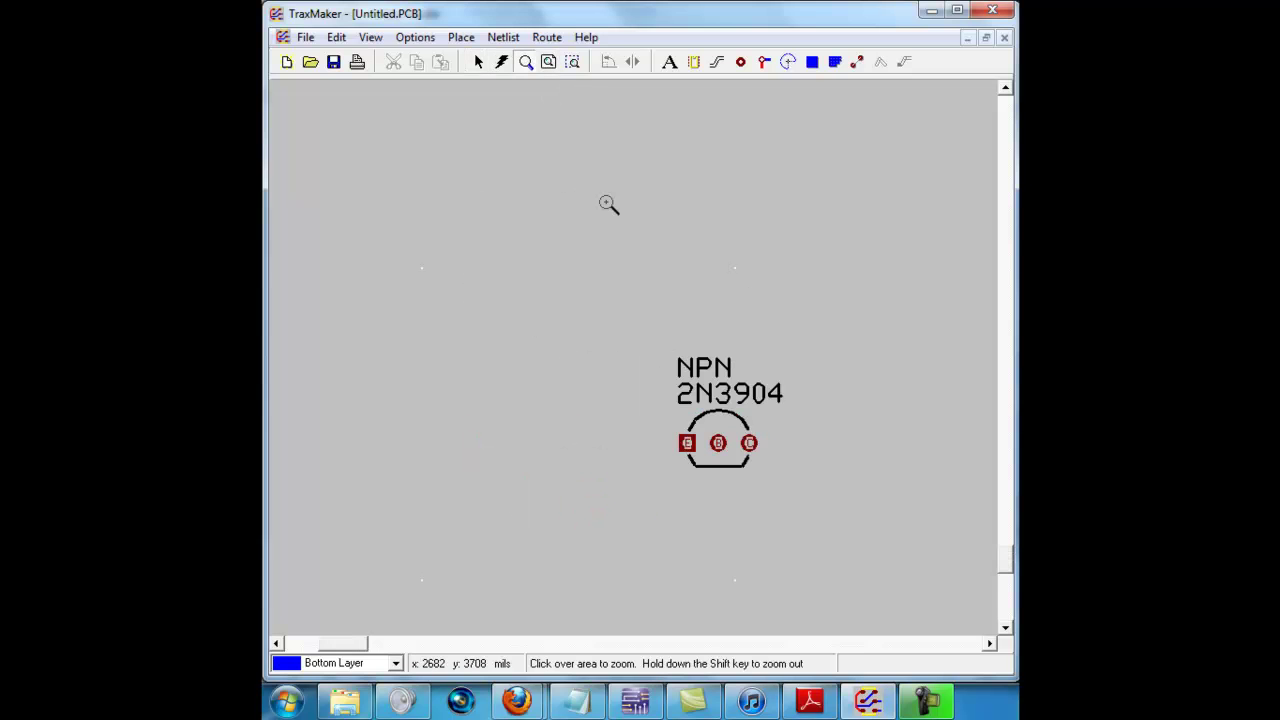
key("Escape")
left_click_drag(744, 444, 738, 450)
double_click(738, 452)
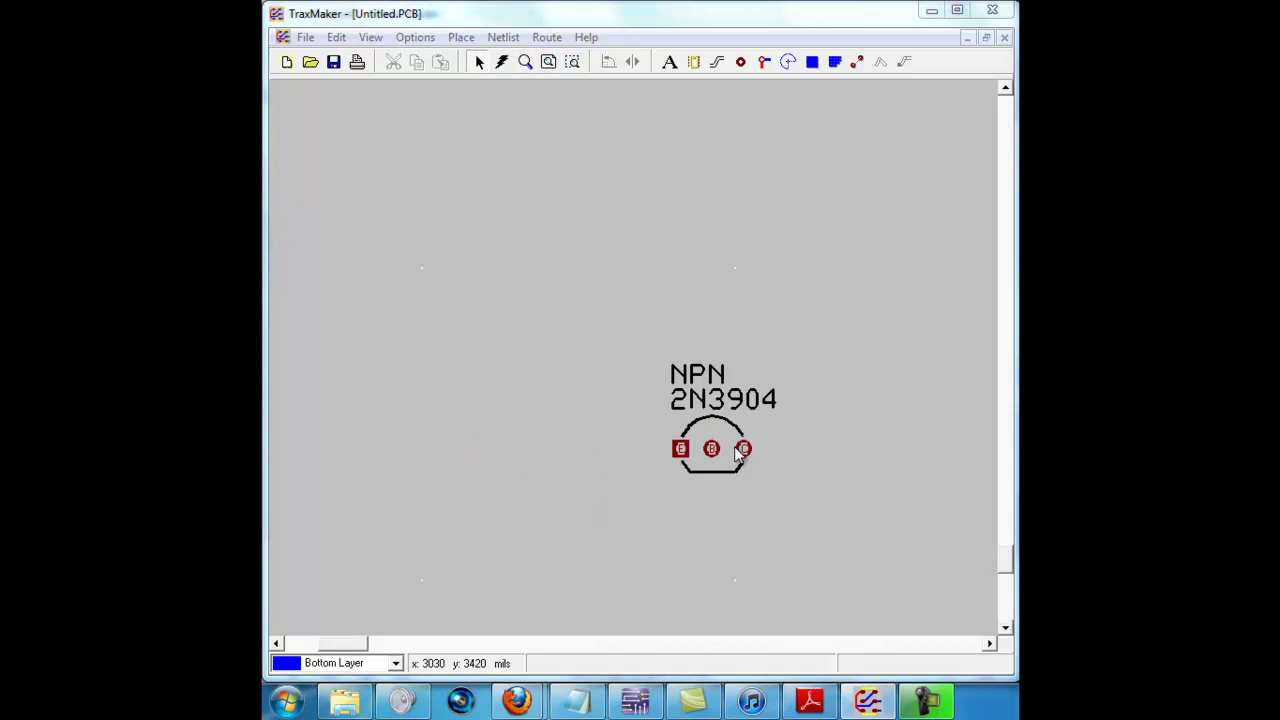
left_click(950, 443)
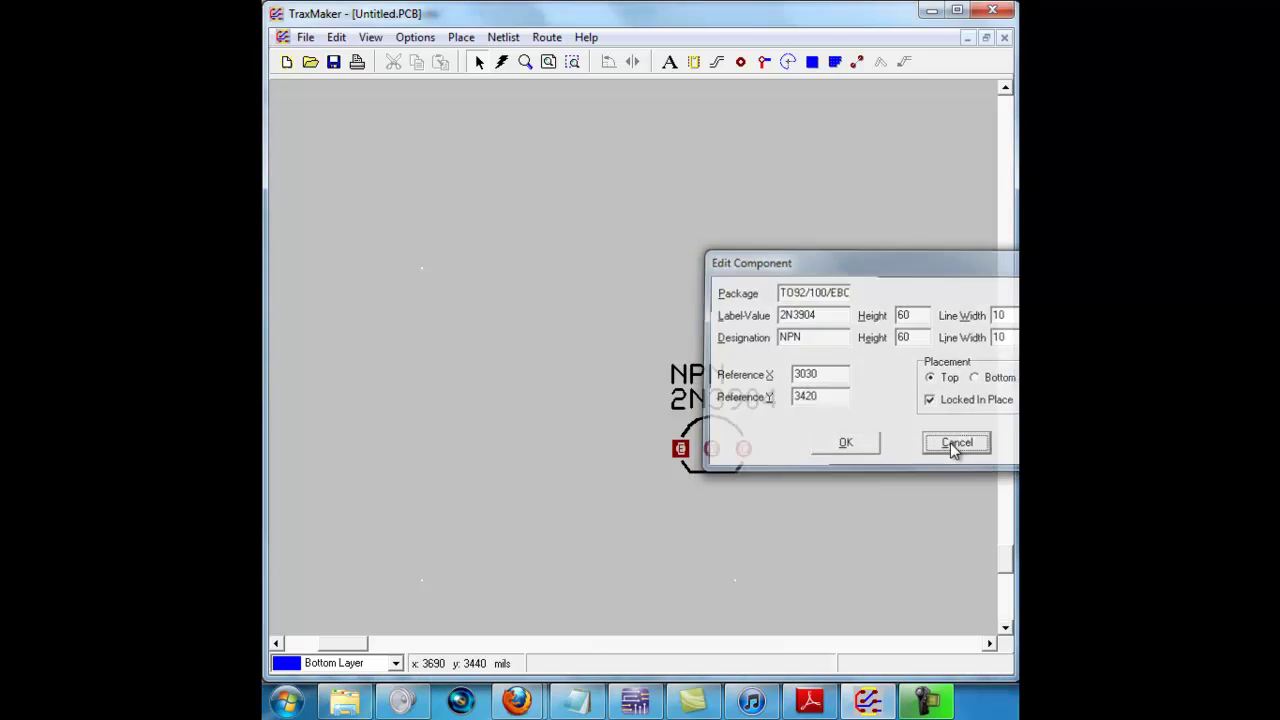
double_click(680, 452)
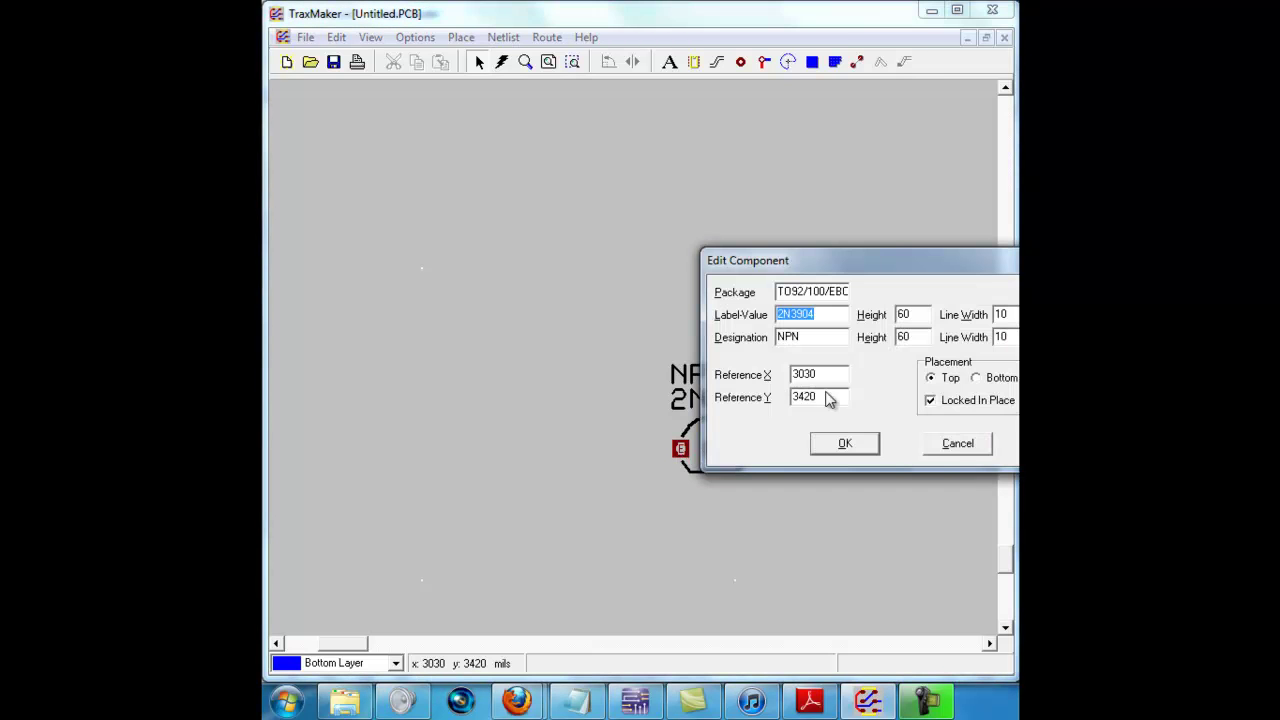
left_click(957, 445)
left_click(548, 62)
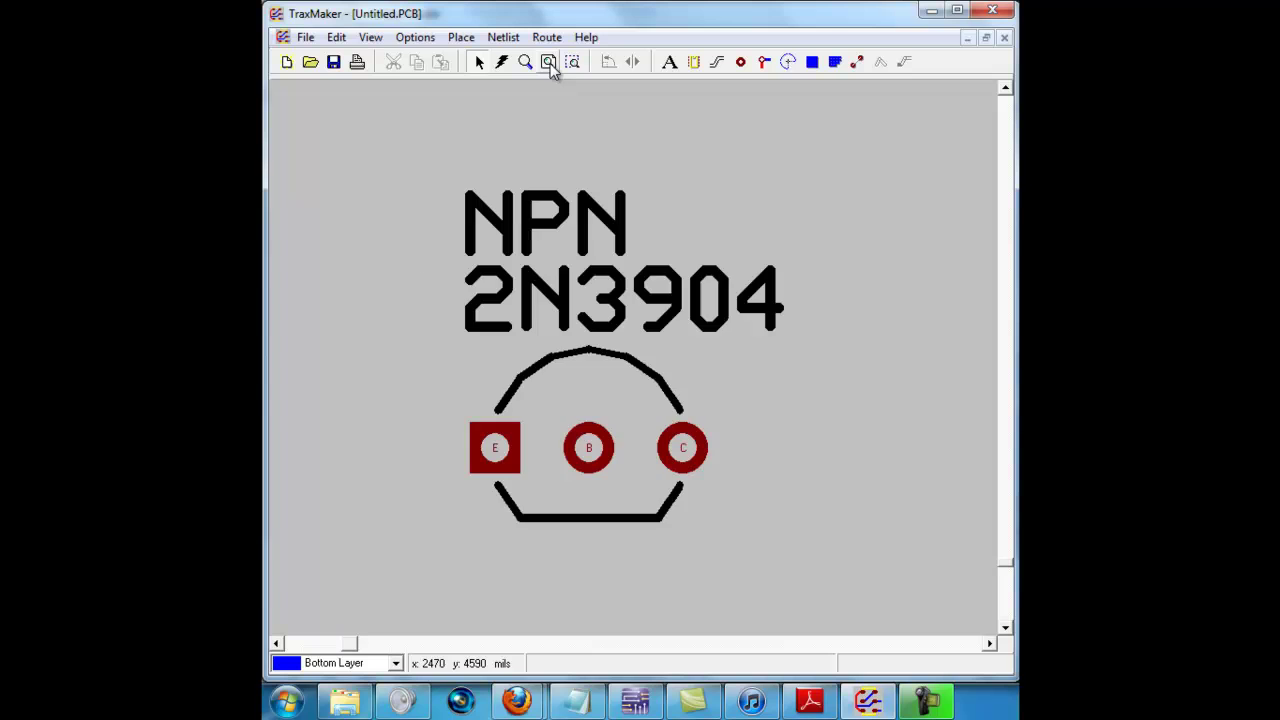
left_click(478, 476)
Resize pad E to 75 by 75 and give pad C an 80 size with a 30 hole.
double_click(478, 476)
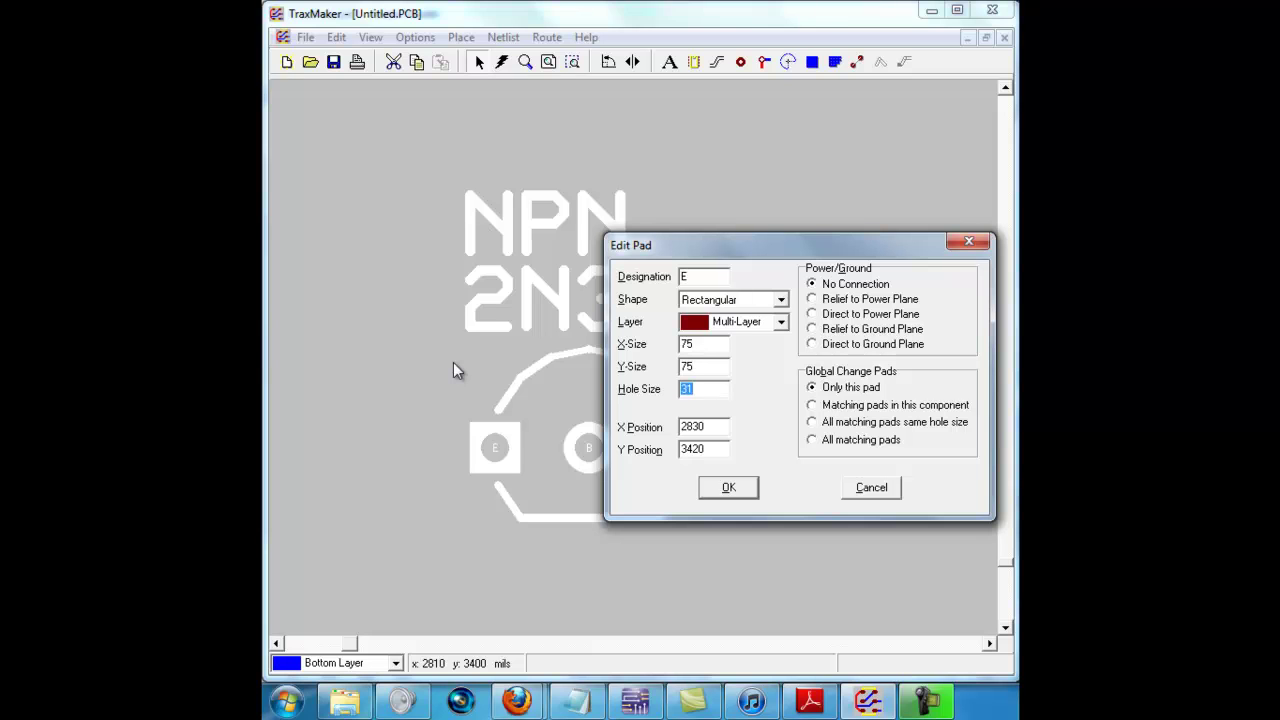
key("Return")
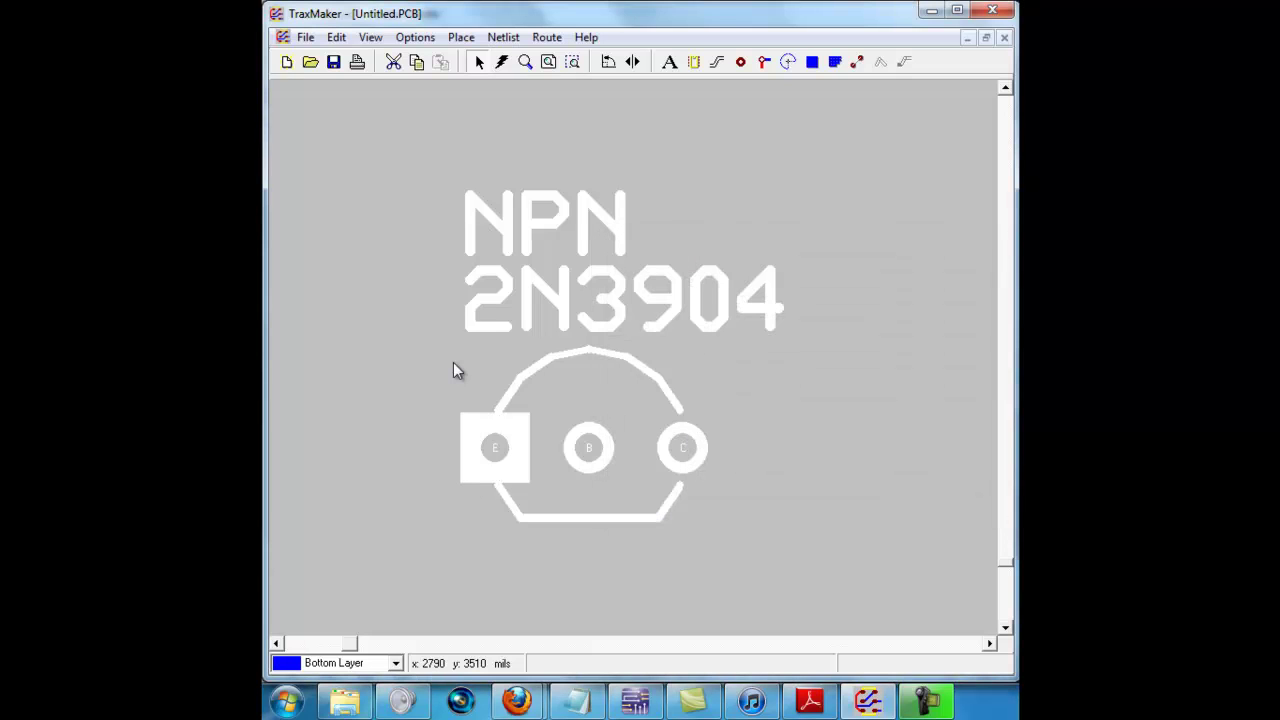
key("Home")
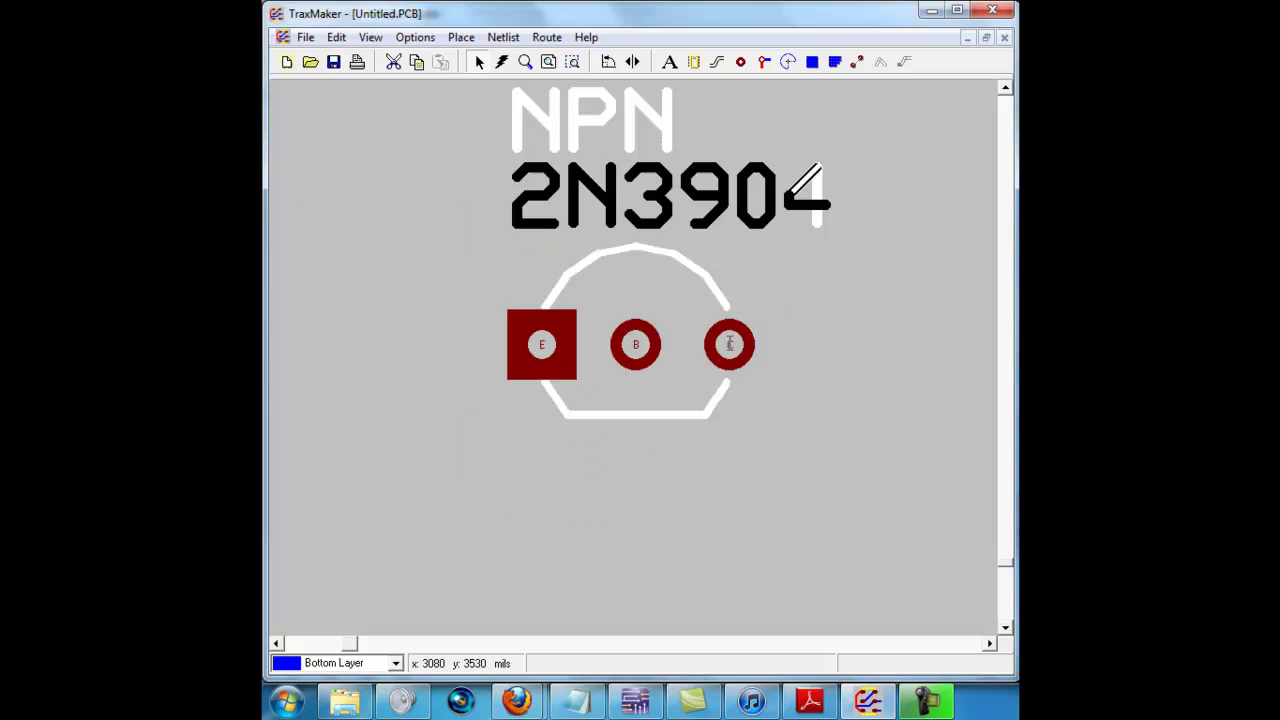
double_click(722, 343)
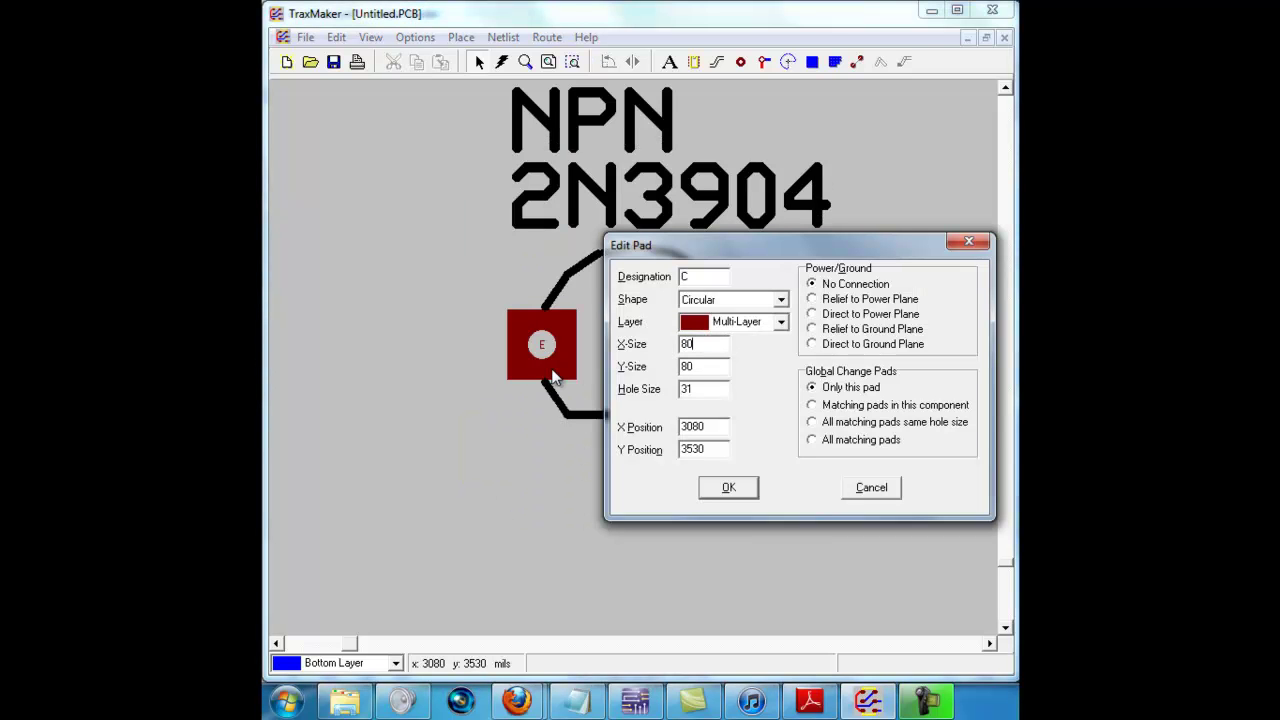
key("Tab")
type("30")
key("Return")
Set pad B to 80 by 80 with a 30 hole, then recheck pad C.
double_click(634, 372)
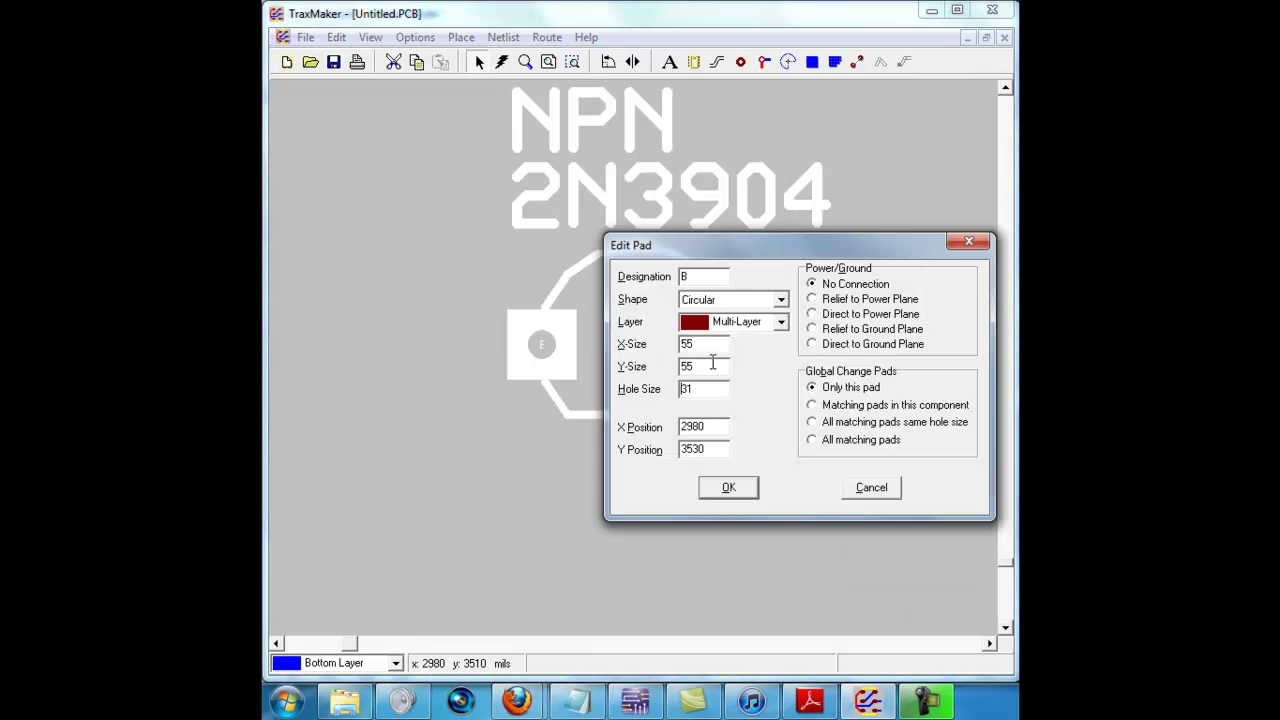
type("80")
key("Tab")
type("80")
key("Tab")
type("30")
key("Return")
double_click(737, 362)
left_click(871, 490)
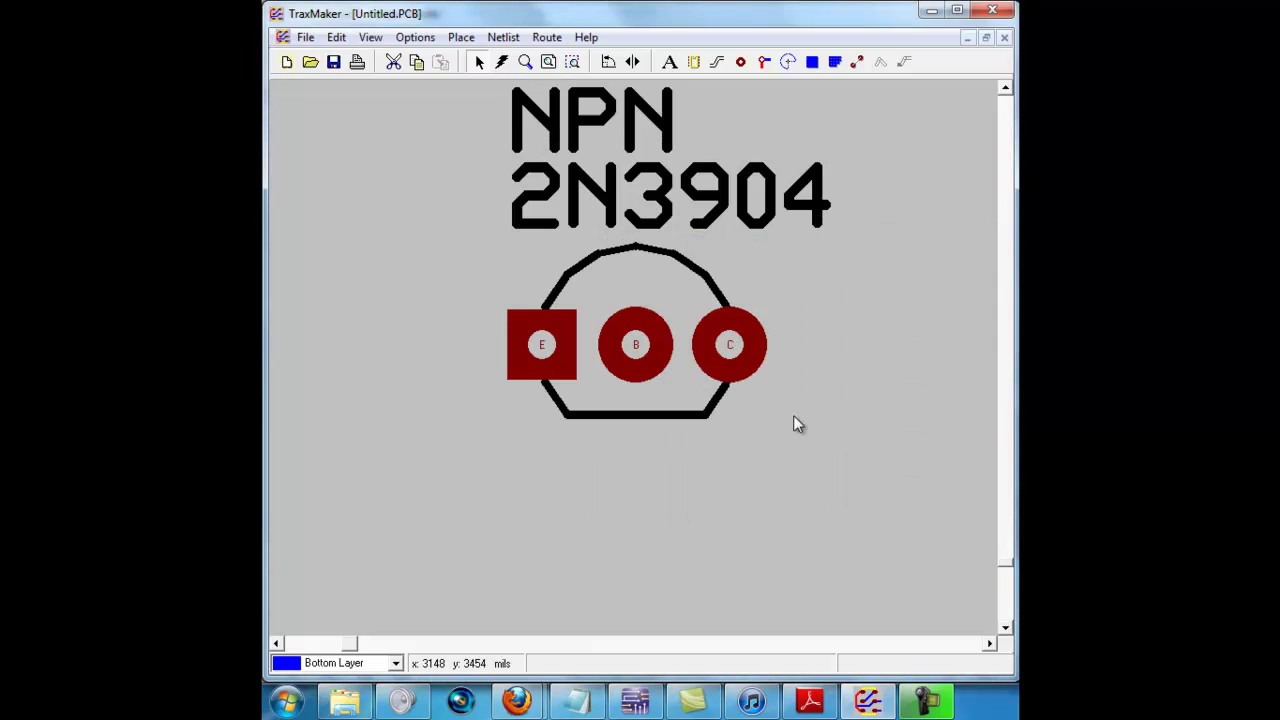
Move the transistor lower-left, redraw the screen, and select it with its label.
right_click(793, 415)
left_click(851, 567)
key("Escape")
left_click_drag(646, 277, 604, 379)
right_click(788, 378)
left_click(846, 524)
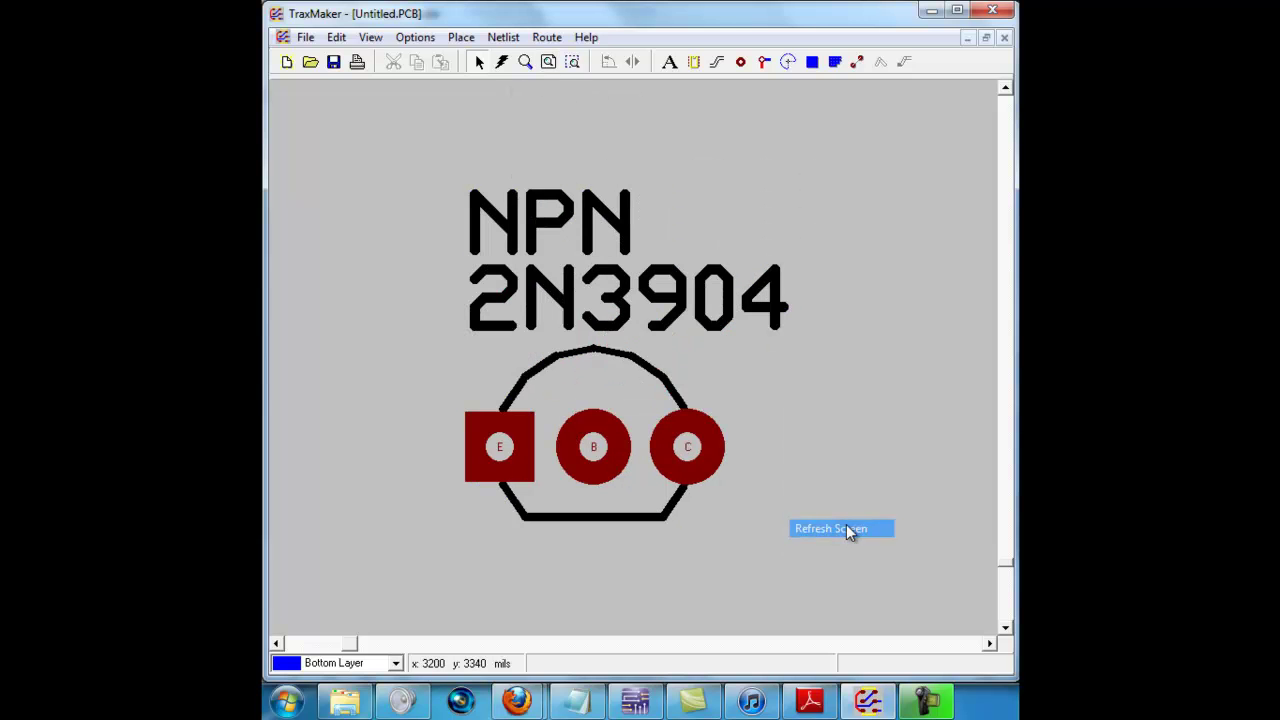
left_click(608, 375)
left_click(765, 349)
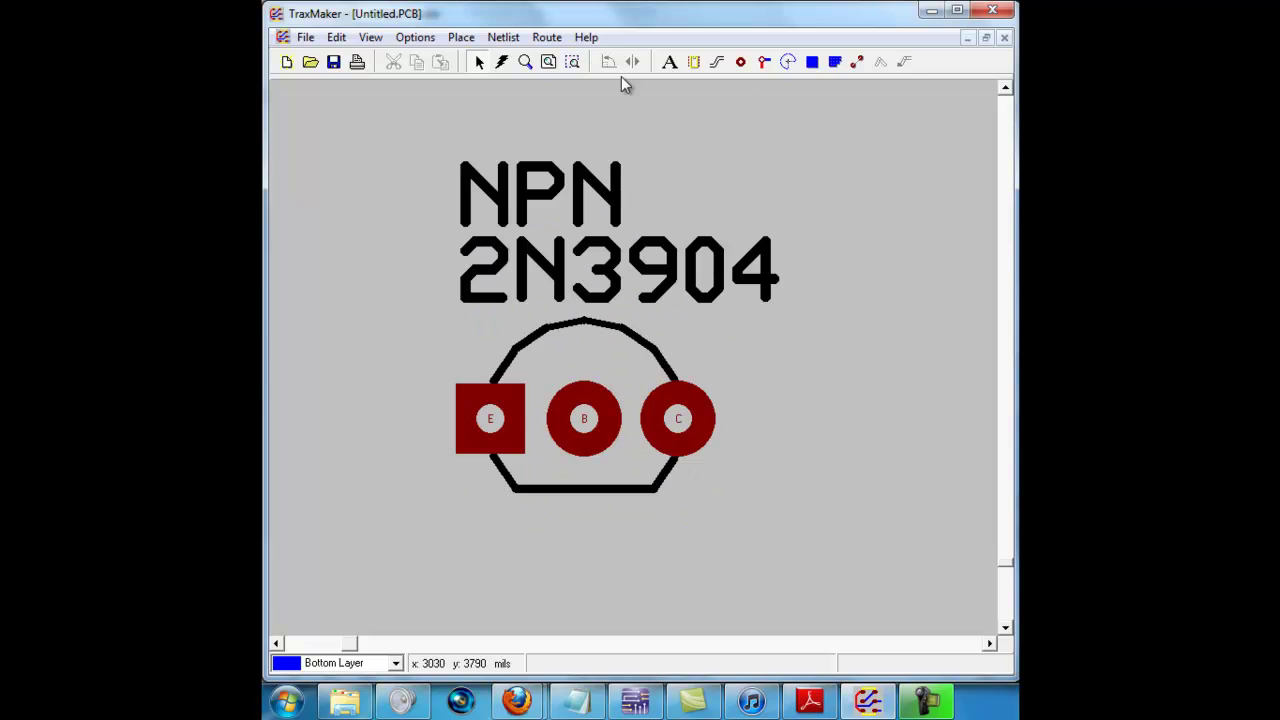
left_click_drag(610, 360, 615, 375)
Copy the transistor and paste two copies as NPN1 and NPN2, then zoom out.
key("ctrl+c")
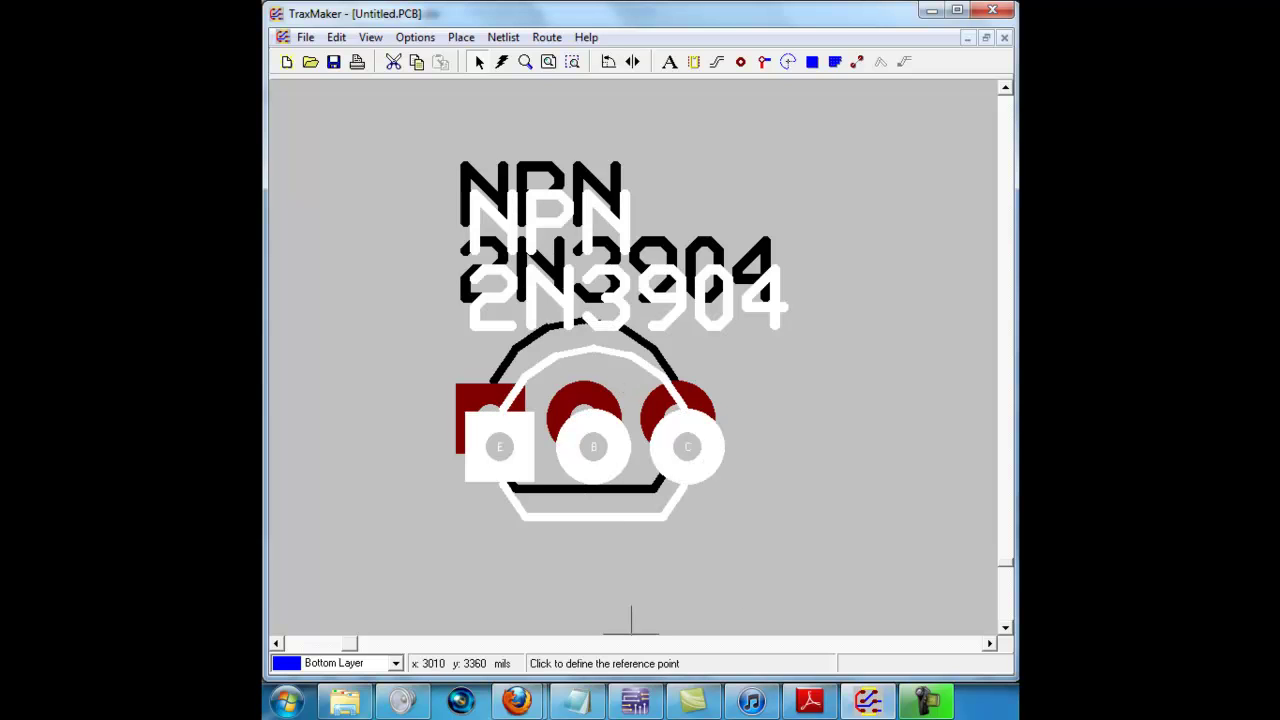
right_click(902, 318)
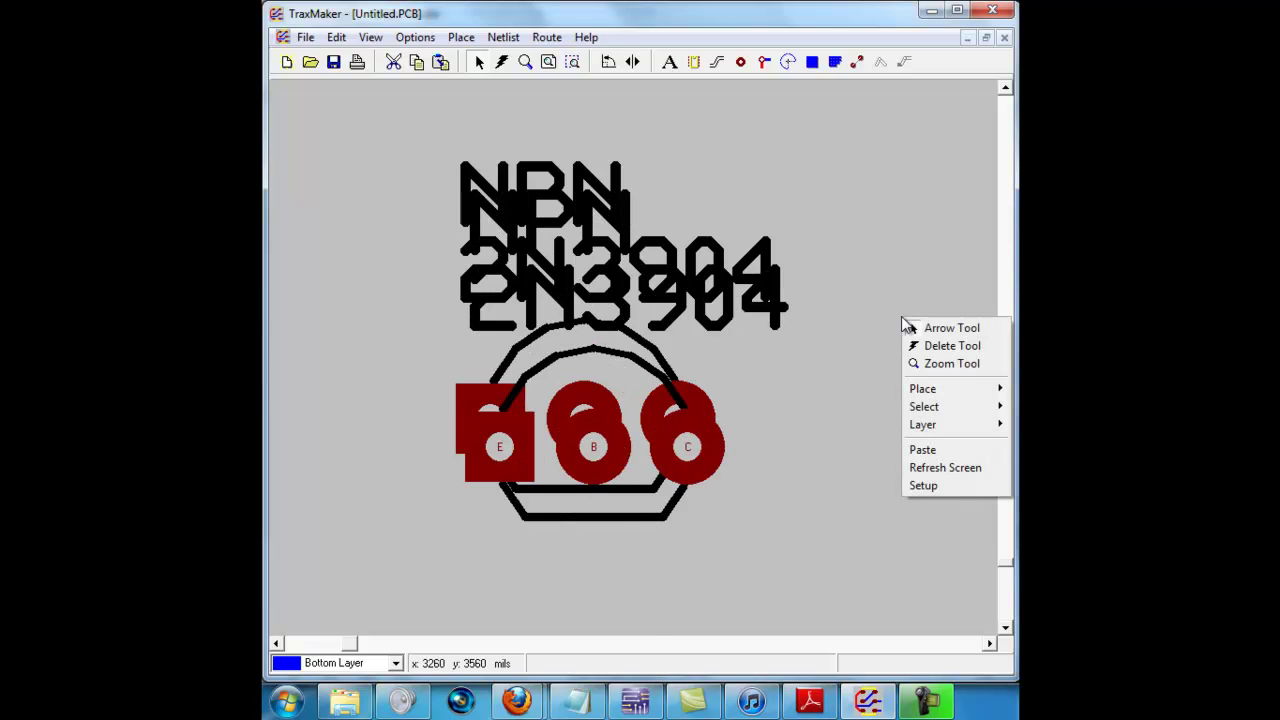
left_click(952, 472)
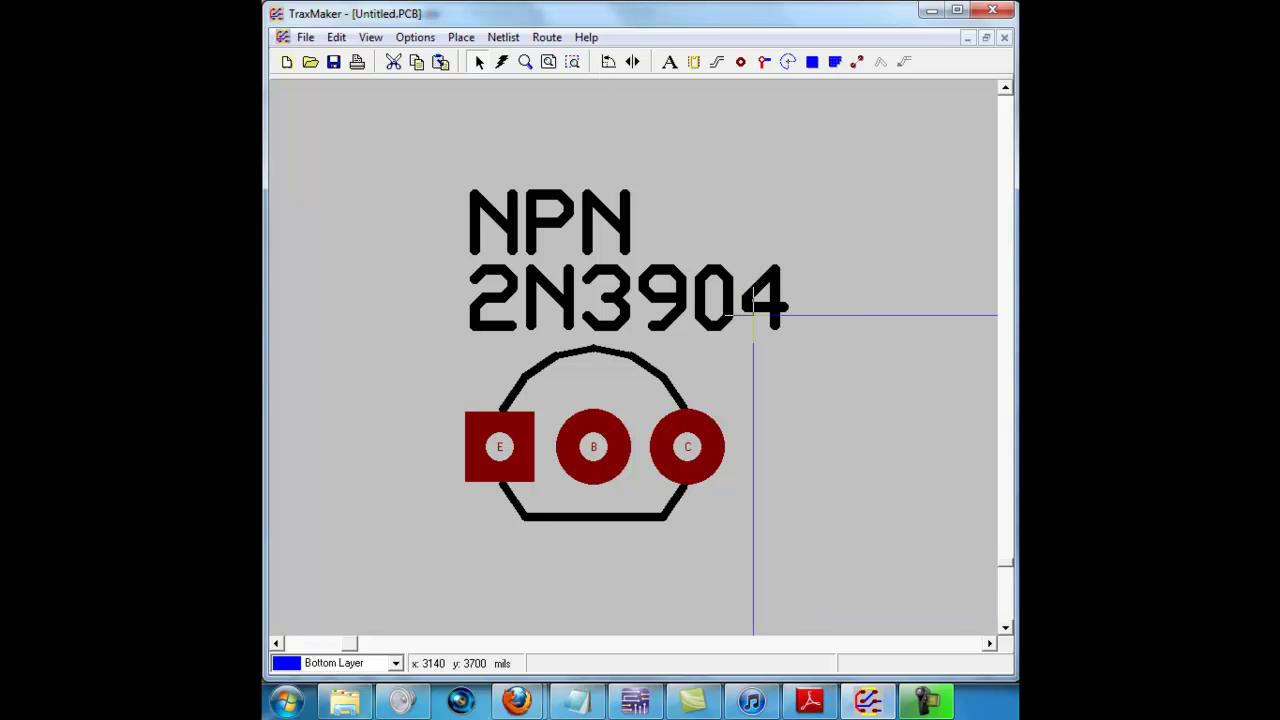
left_click(752, 316)
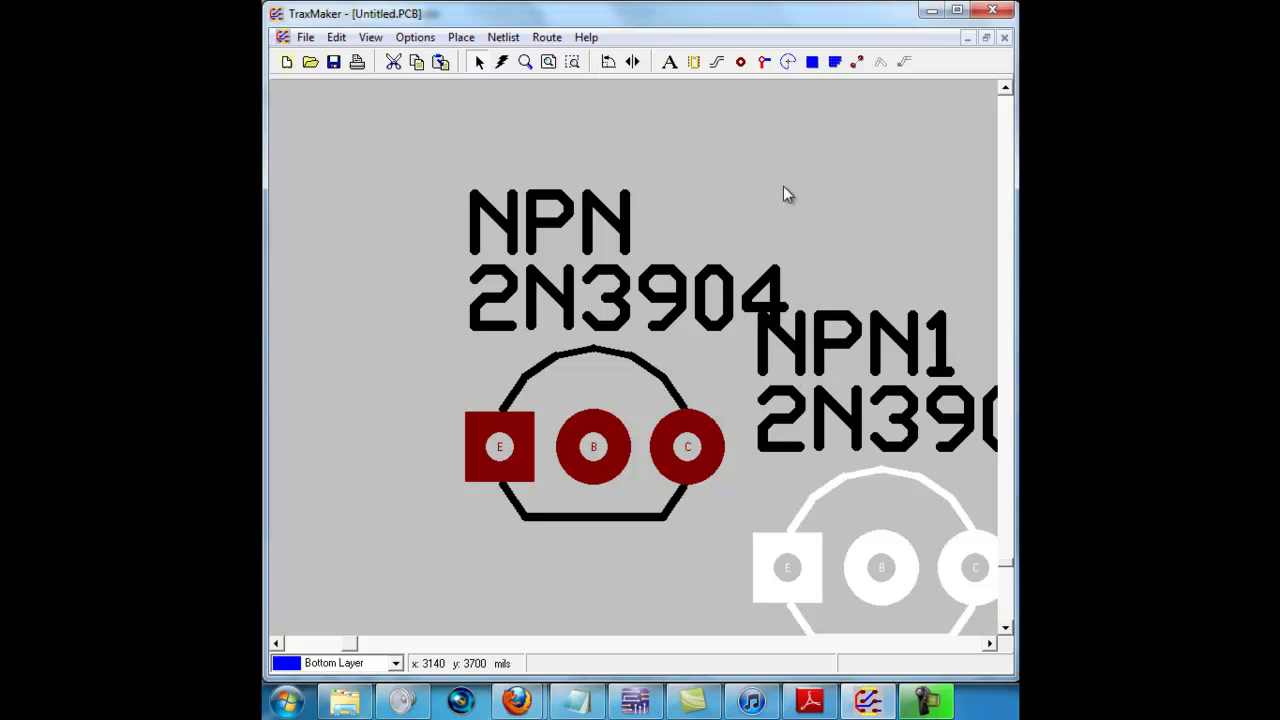
left_click(775, 290)
left_click(549, 62)
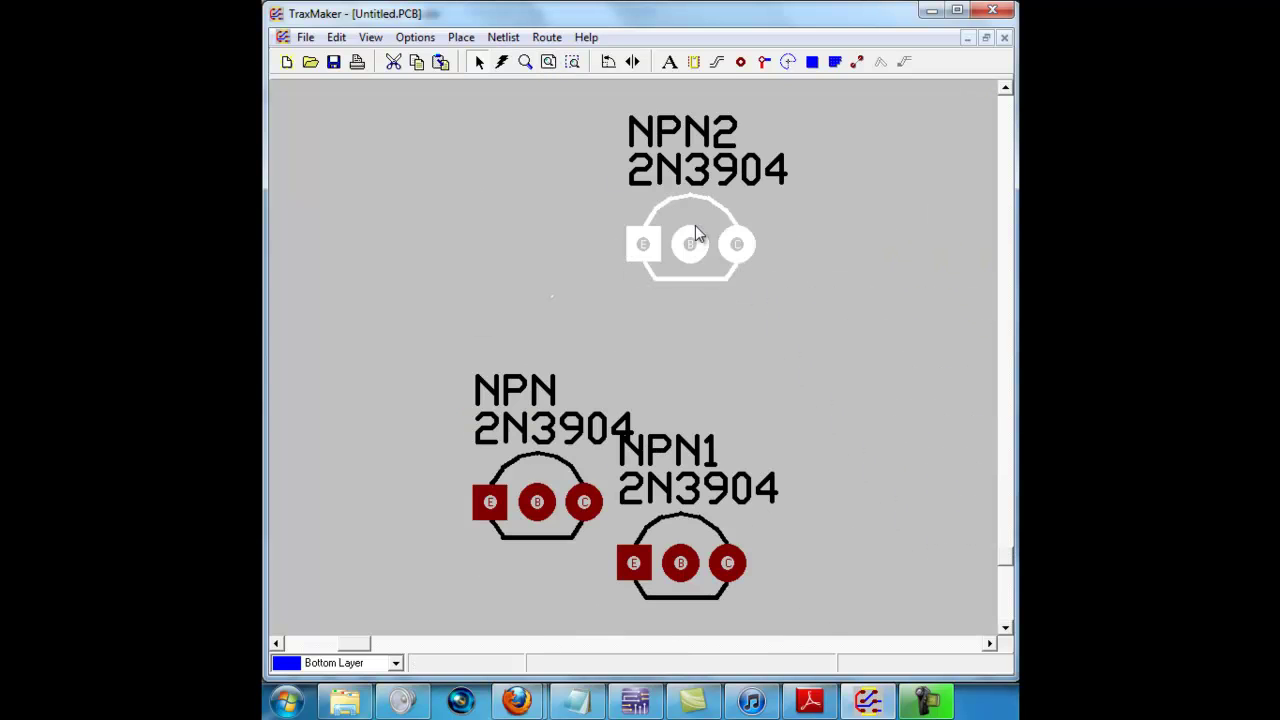
Drag NPN2 beside NPN and NPN1 to its right, forming a row of three transistors.
mouse_move(697, 230)
left_mouse_down()
mouse_move(849, 360)
mouse_move(751, 383)
mouse_move(957, 527)
mouse_move(697, 507)
mouse_move(851, 557)
mouse_move(903, 514)
mouse_move(906, 490)
left_mouse_up()
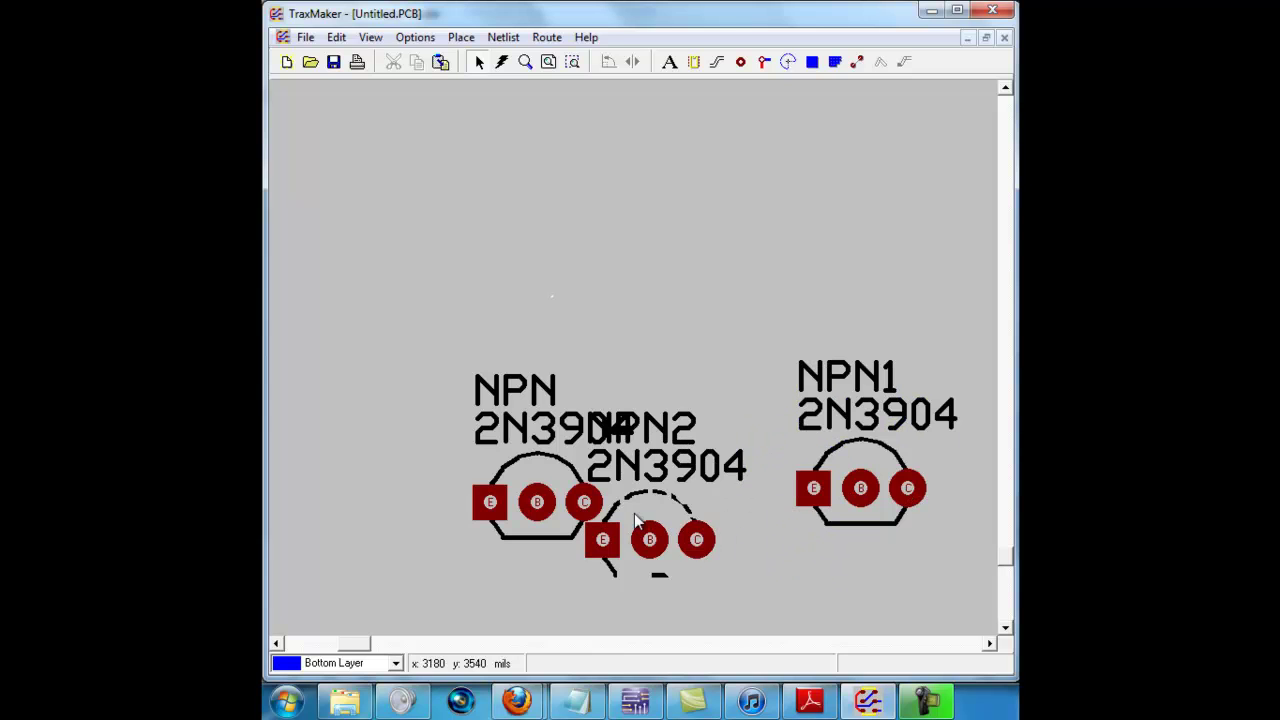
mouse_move(650, 525)
left_mouse_down()
mouse_move(770, 518)
mouse_move(780, 502)
mouse_move(763, 492)
mouse_move(725, 545)
mouse_move(752, 507)
left_mouse_up()
left_click_drag(833, 467, 920, 506)
right_click(707, 260)
Choose the C+500D200H40 footprint from the Tm_cap_p.LIB polarized capacitor library.
left_click(745, 405)
left_click(697, 62)
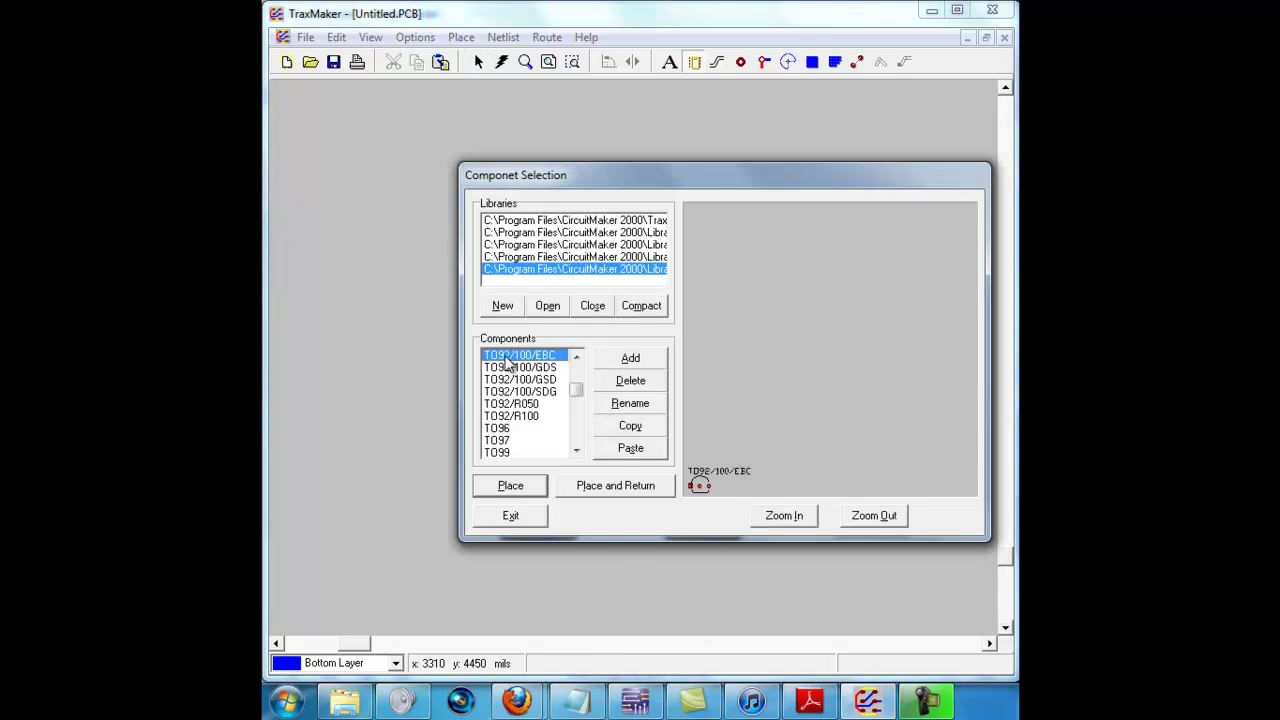
left_click(584, 259)
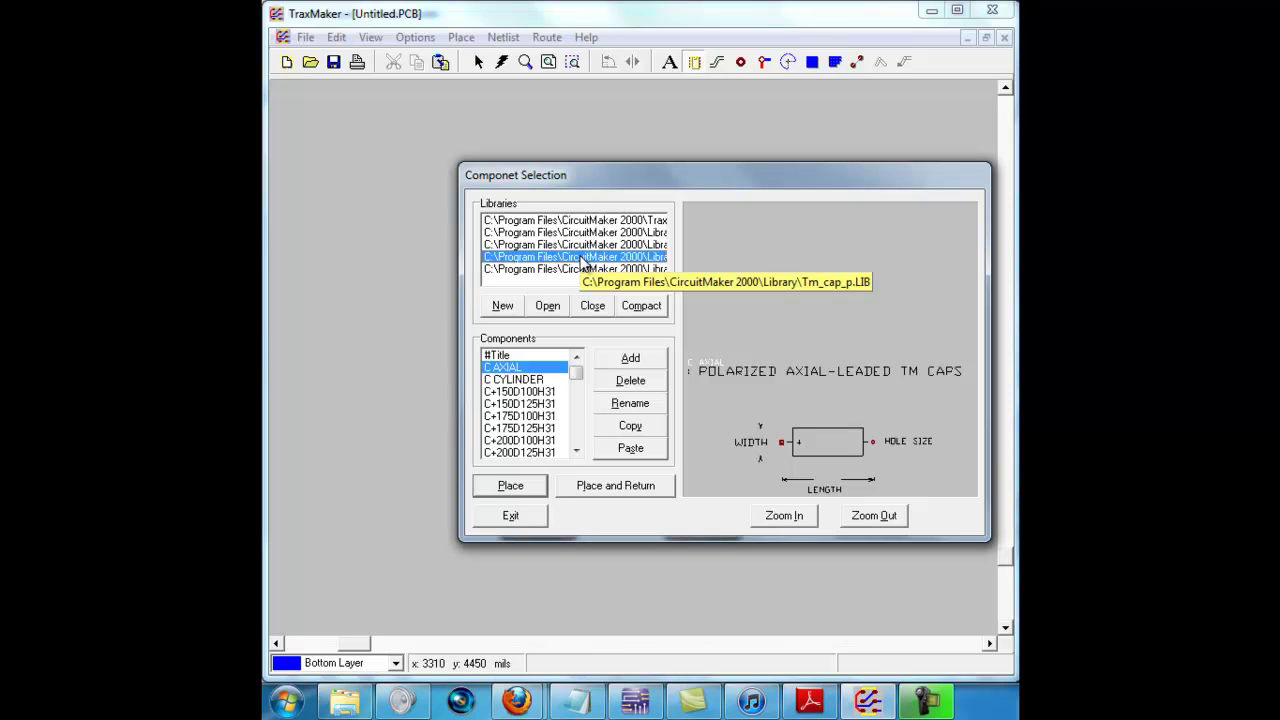
left_click(538, 452)
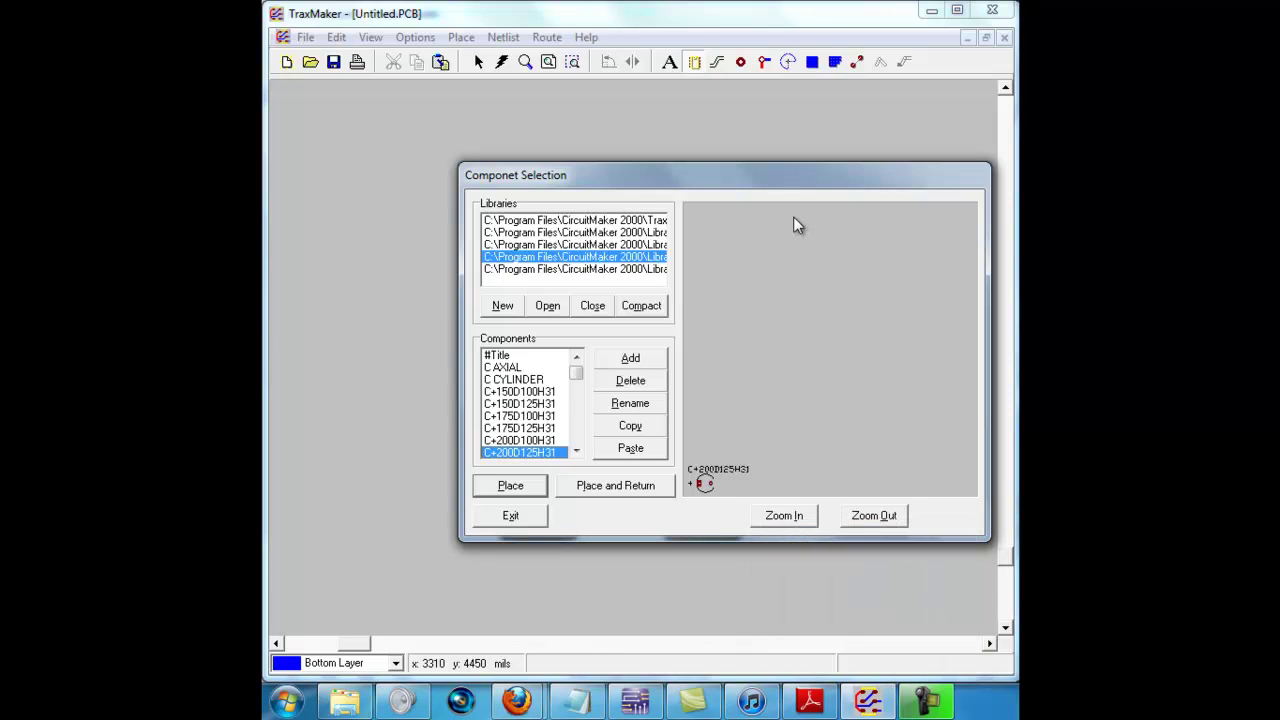
mouse_move(576, 373)
left_mouse_down()
mouse_move(574, 400)
mouse_move(575, 381)
left_mouse_up()
left_click(525, 452)
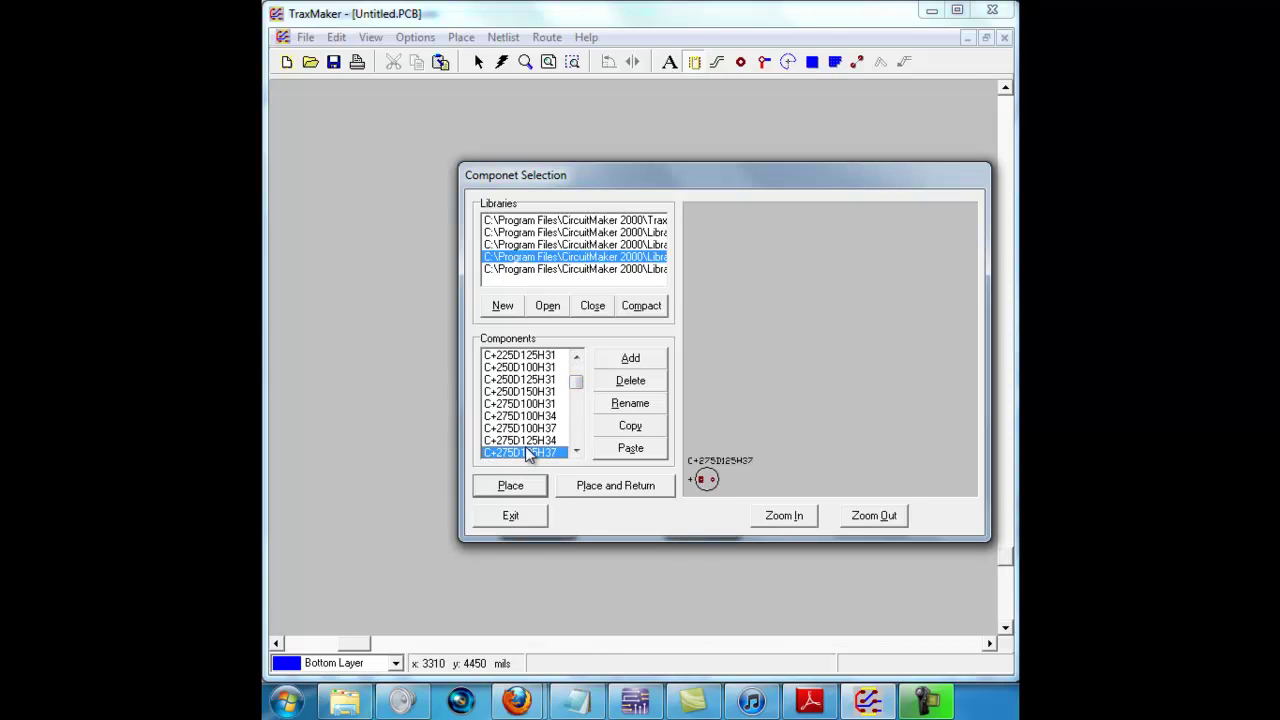
key("Down")
key("Down")
key("Down")
key("Down")
key("Down")
key("Down")
key("Down")
key("Down")
key("Down")
key("Down")
key("Down")
key("Down")
key("Down")
key("Down")
key("Down")
key("Down")
key("Down")
key("Down")
key("Down")
key("Down")
key("Down")
key("Down")
key("Up")
key("Up")
key("Up")
key("Up")
key("Up")
key("Up")
key("Up")
key("Up")
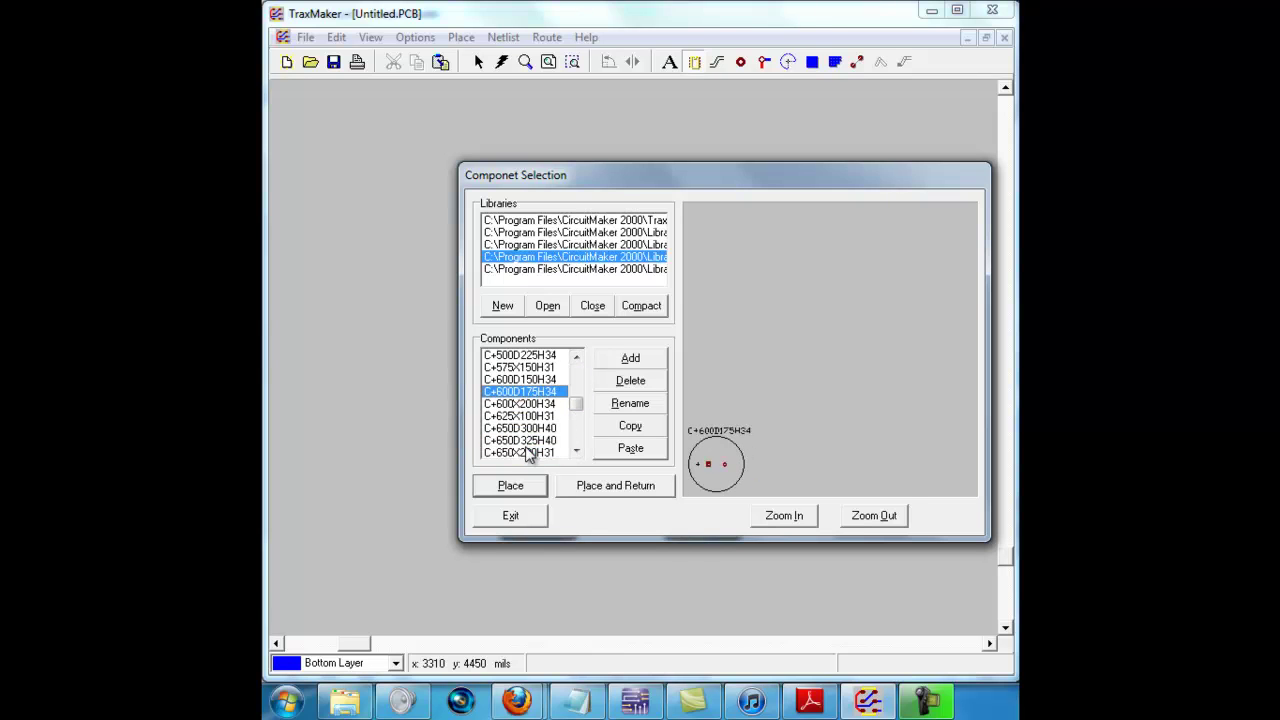
key("Up")
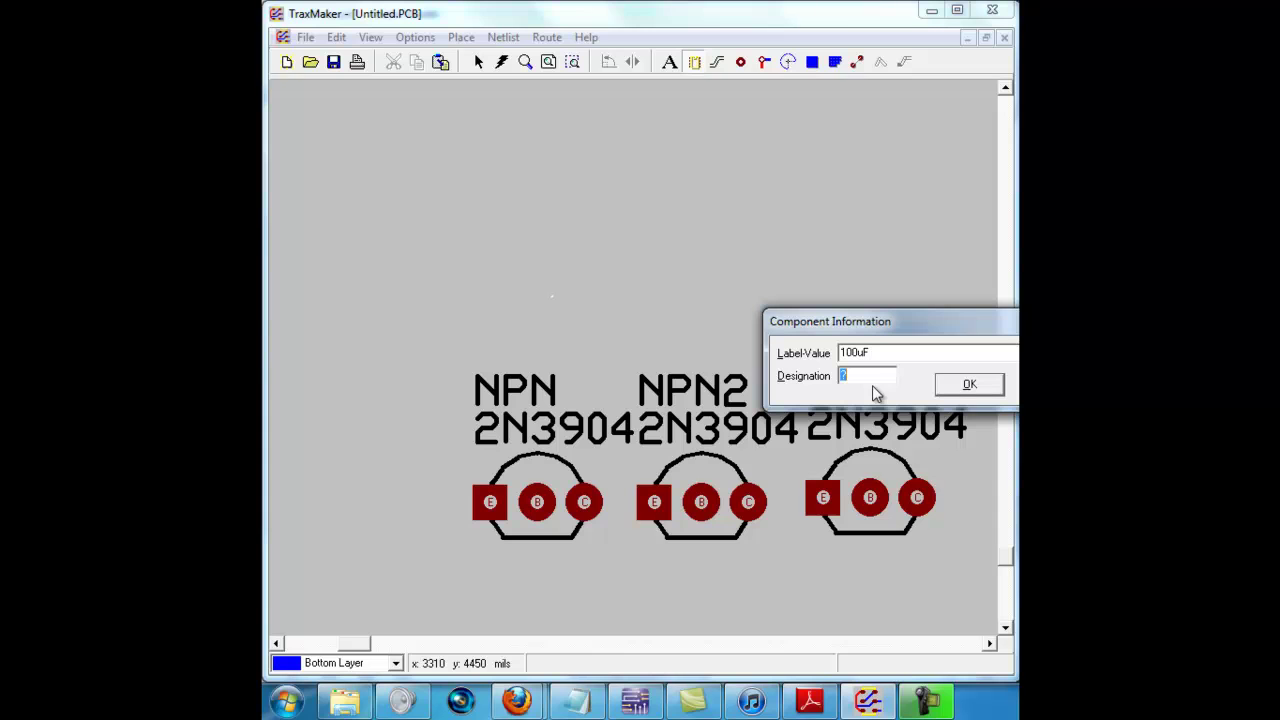
Label the capacitor 1000uF, designate it C1, and drop it above the transistors.
left_click(854, 355)
type("C1")
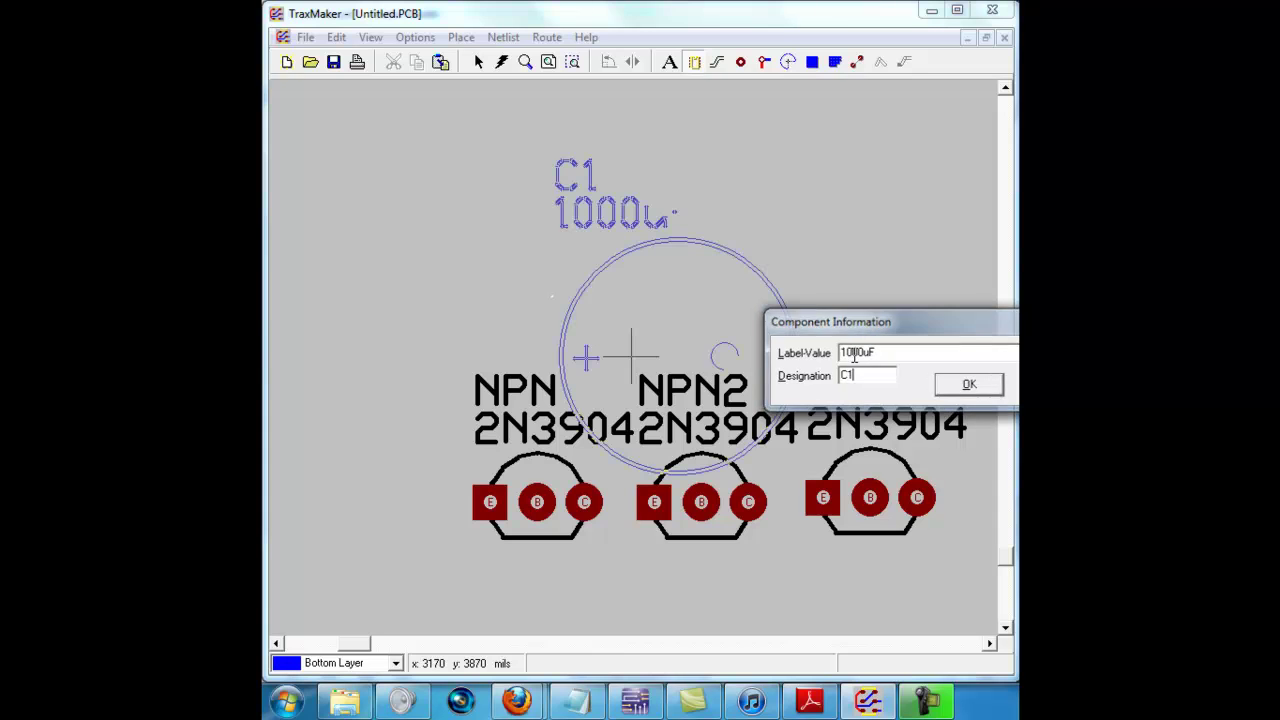
key("Return")
left_click(500, 230)
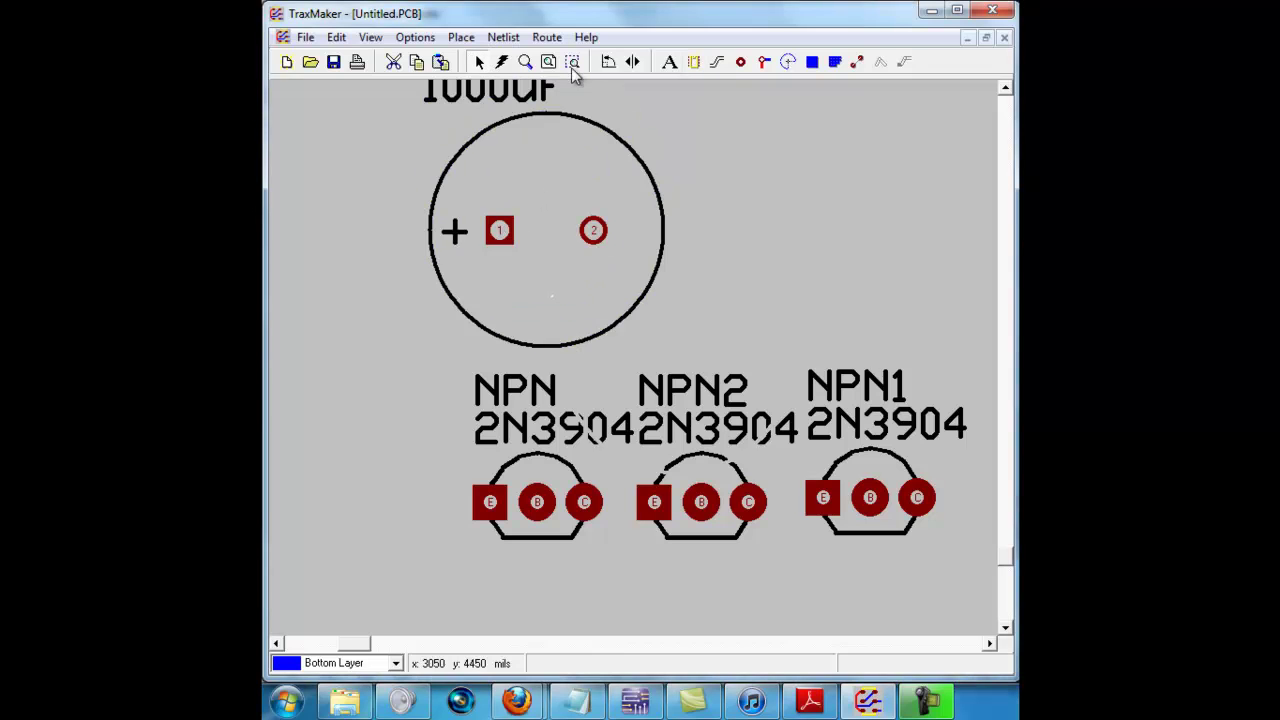
right_click(740, 190)
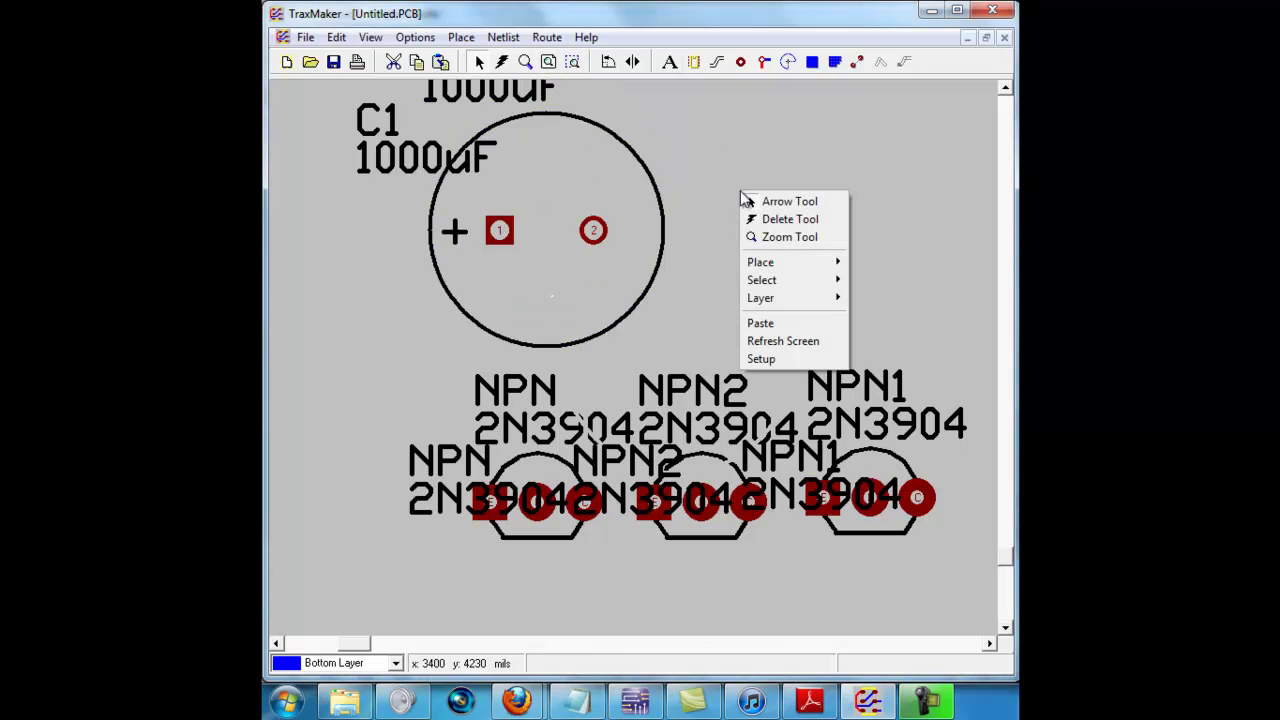
left_click(795, 341)
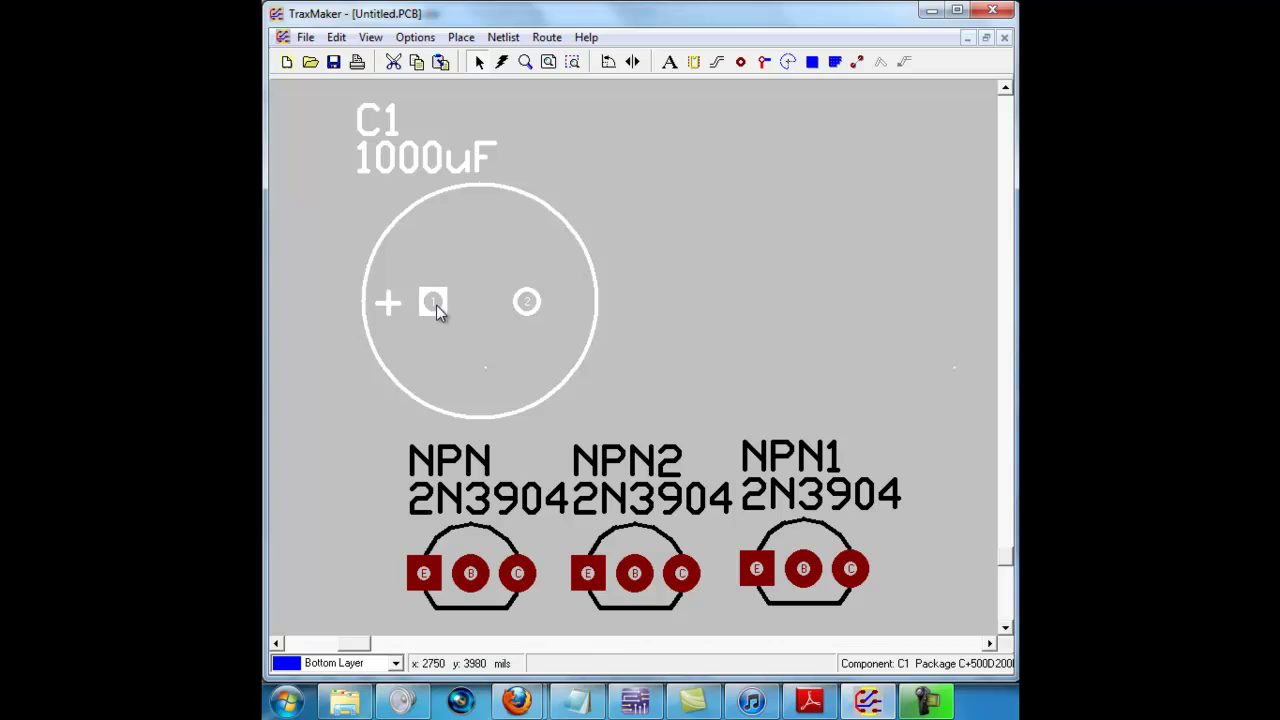
Shift C1 right and down, check its properties, and zoom out around the parts.
left_click_drag(434, 301, 503, 329)
double_click(506, 308)
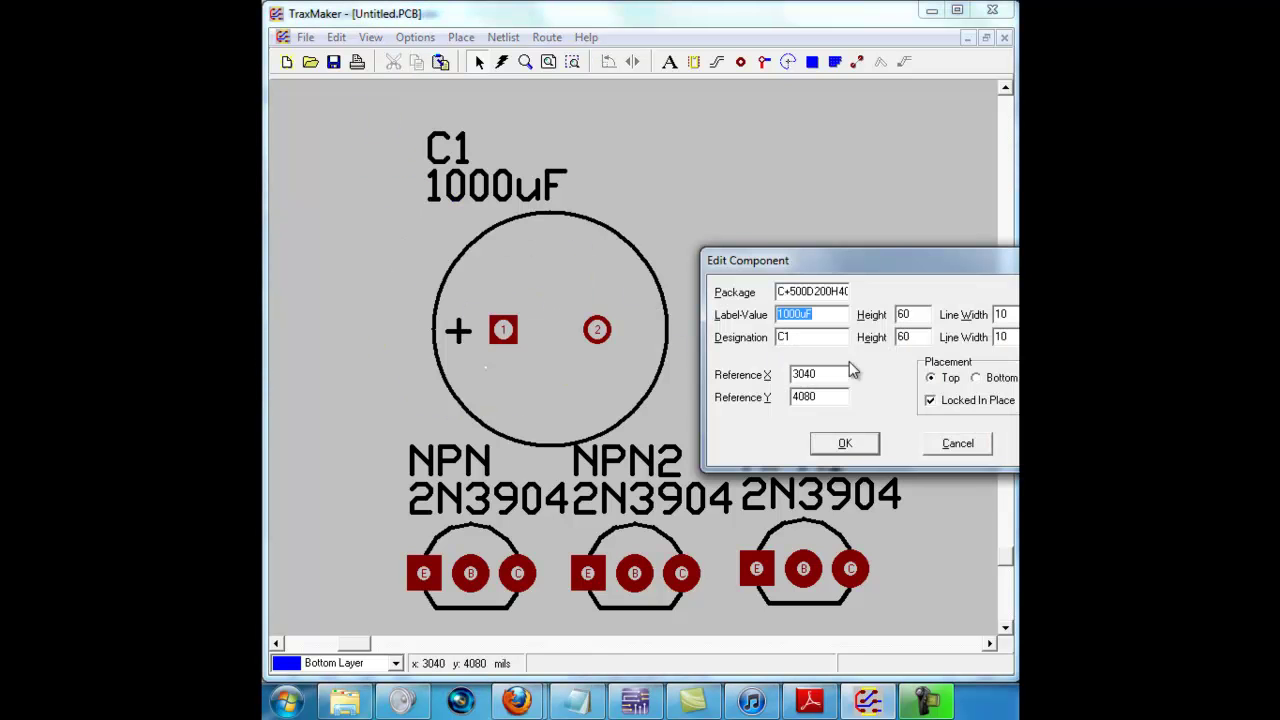
left_click(965, 448)
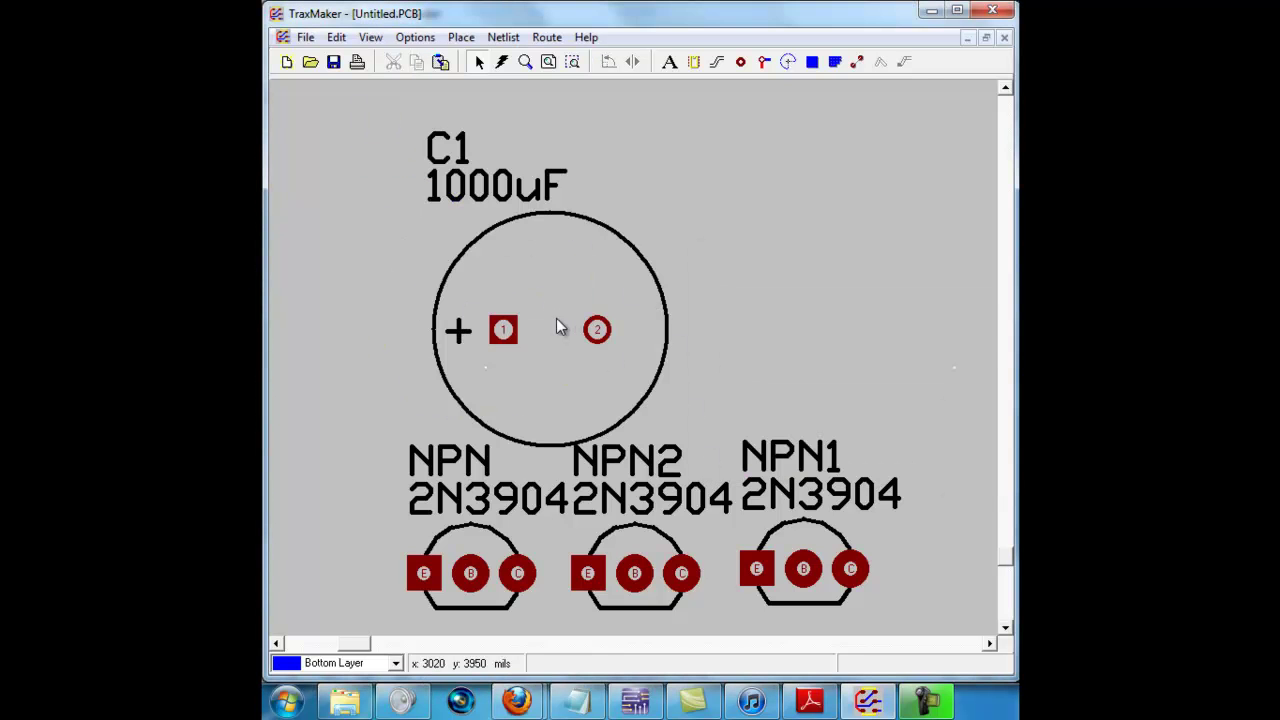
double_click(497, 338)
left_click(958, 450)
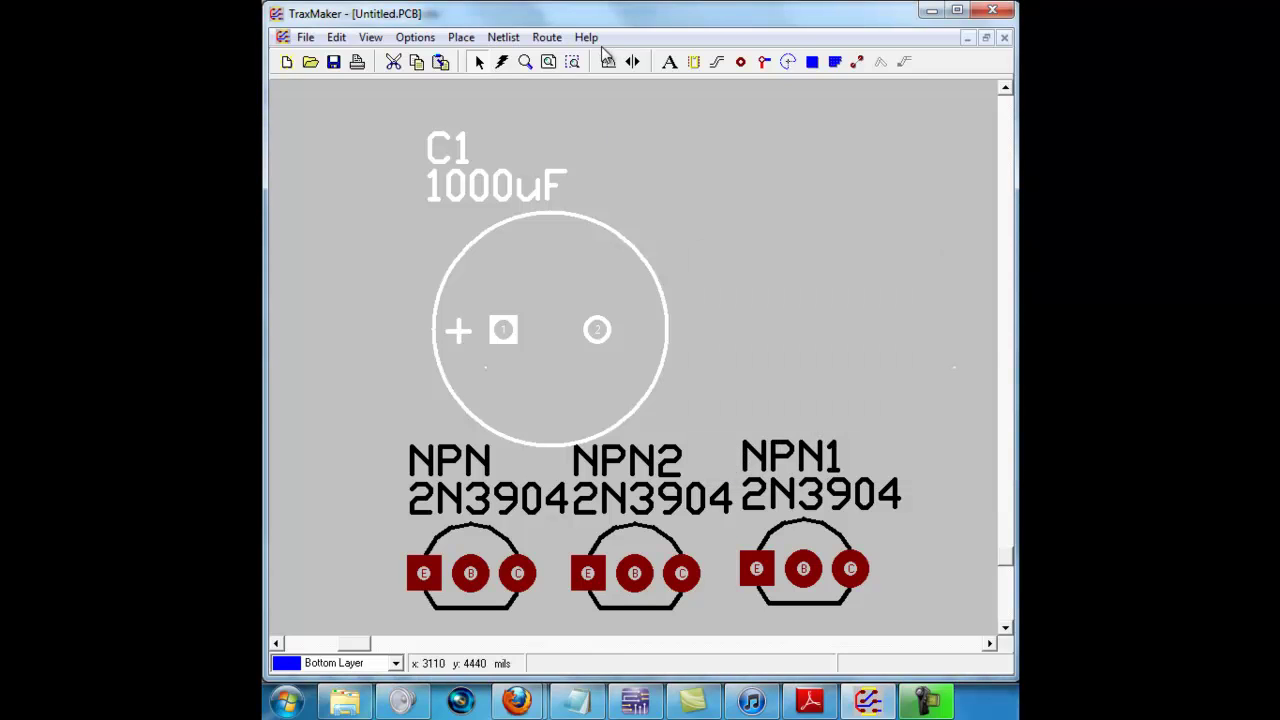
left_click(494, 337)
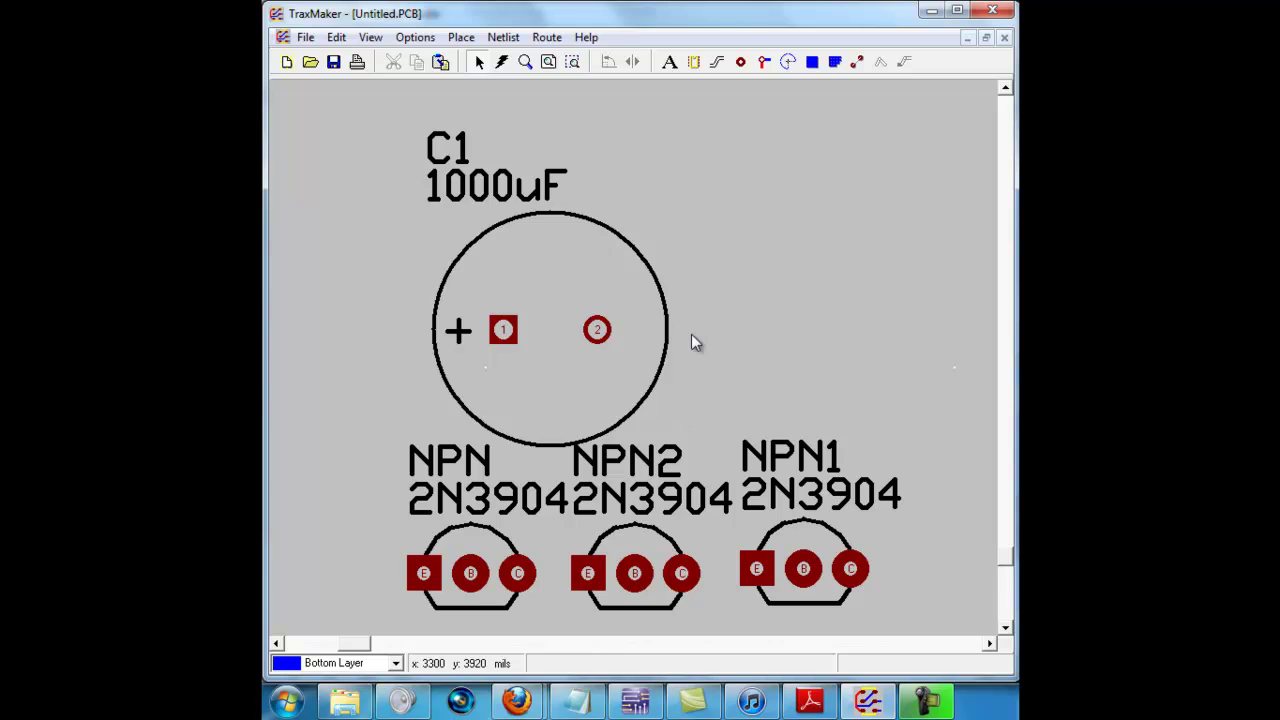
left_click(737, 302)
right_click(737, 302)
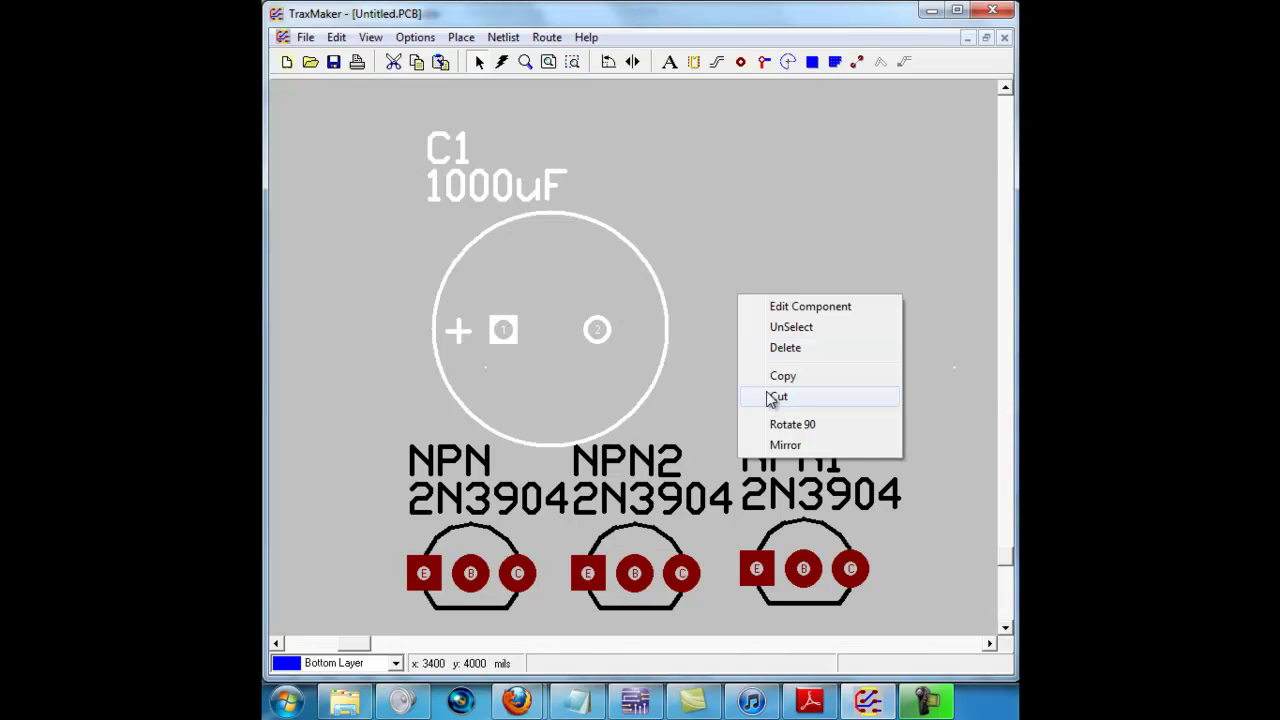
left_click(688, 205)
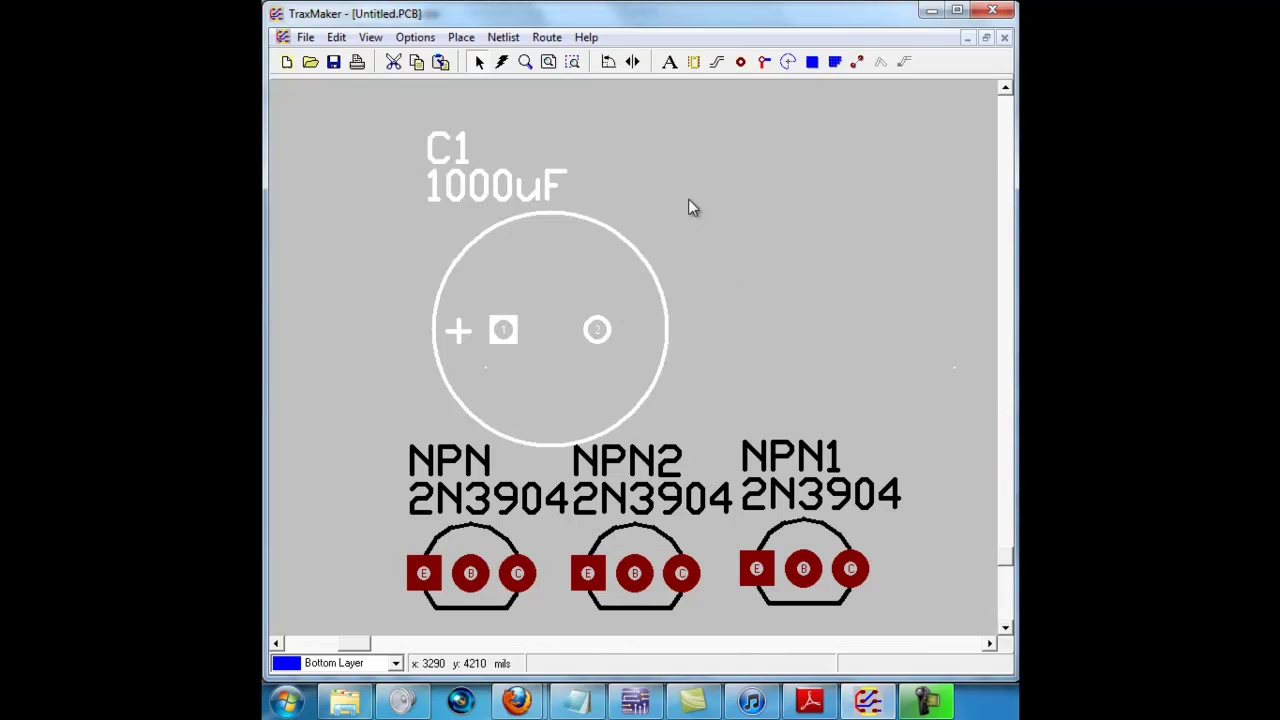
left_click(525, 61)
left_click(736, 272, "shift")
key("Escape")
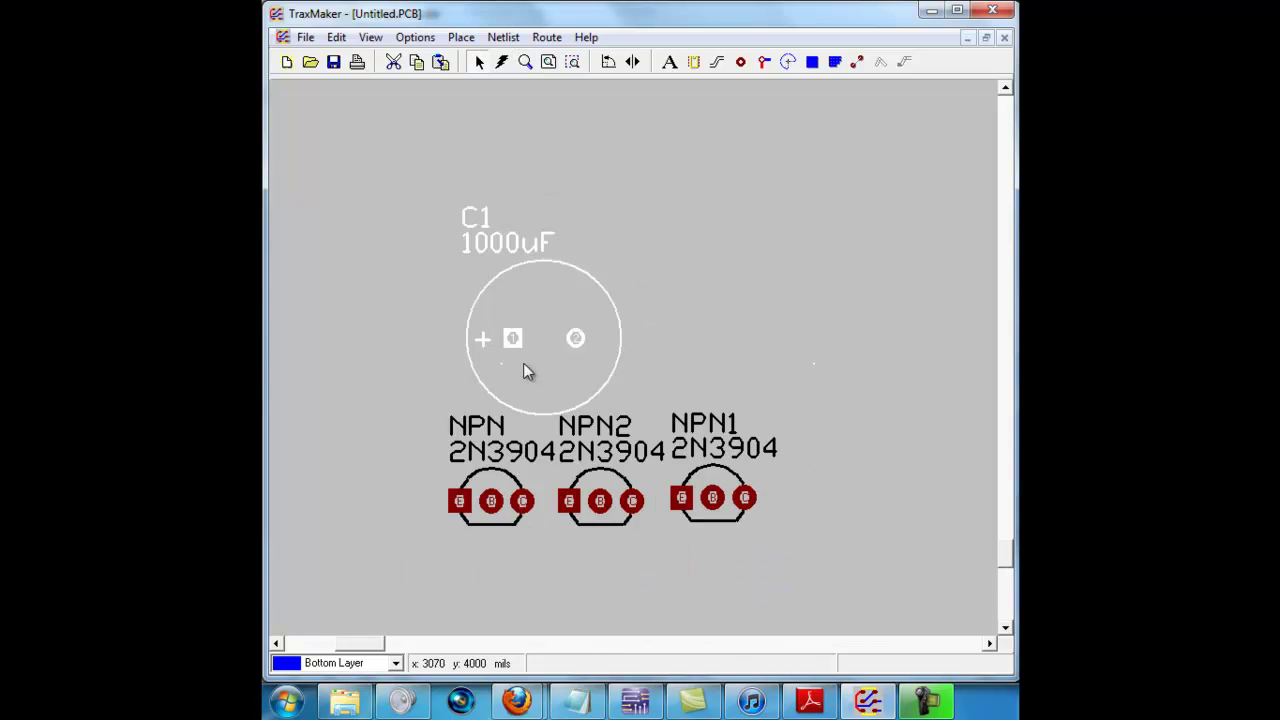
Resize C1's pad 1 to 75 by 75 with a 30 hole.
double_click(511, 345)
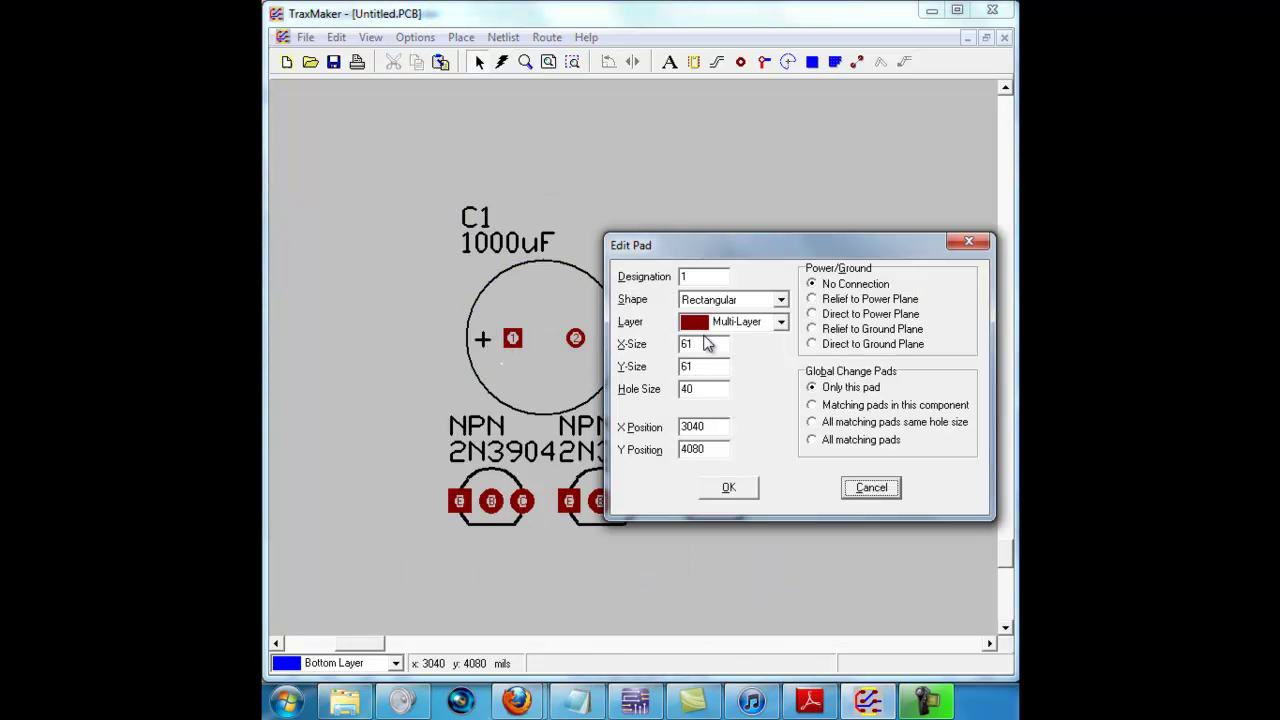
double_click(700, 344)
type("75")
key("Tab")
type("785")
key("Tab")
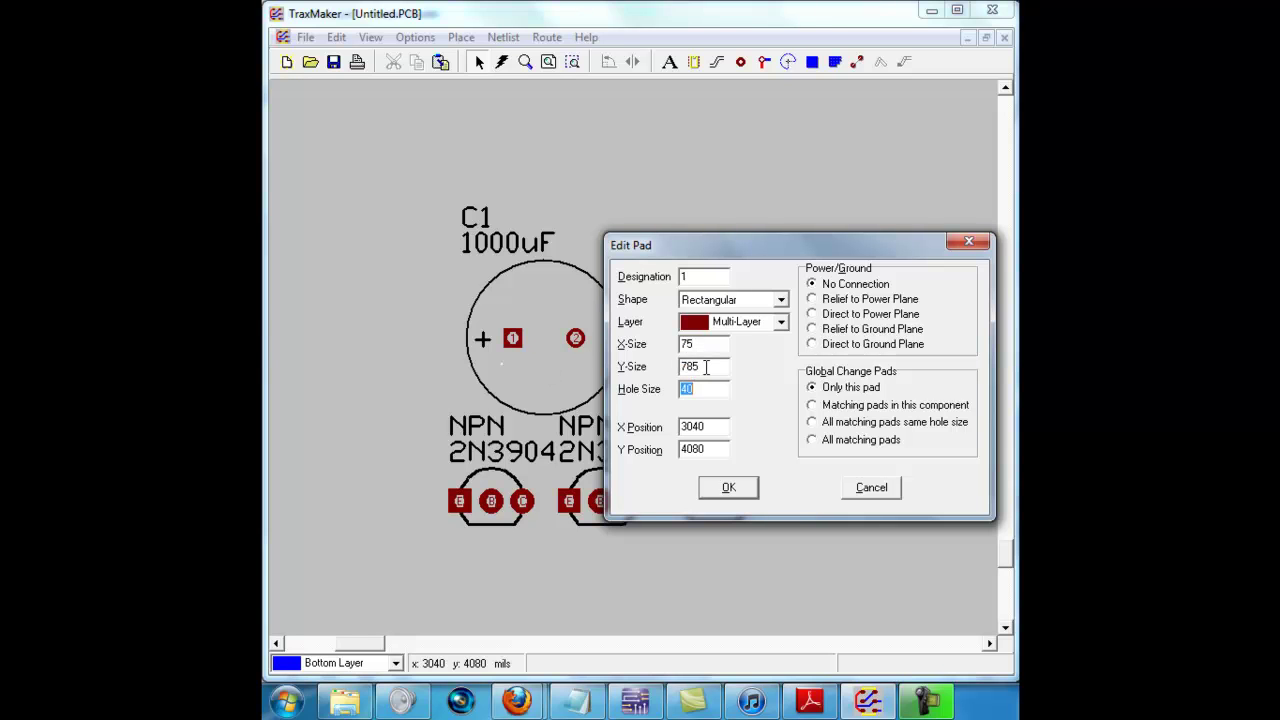
type("35")
key("Return")
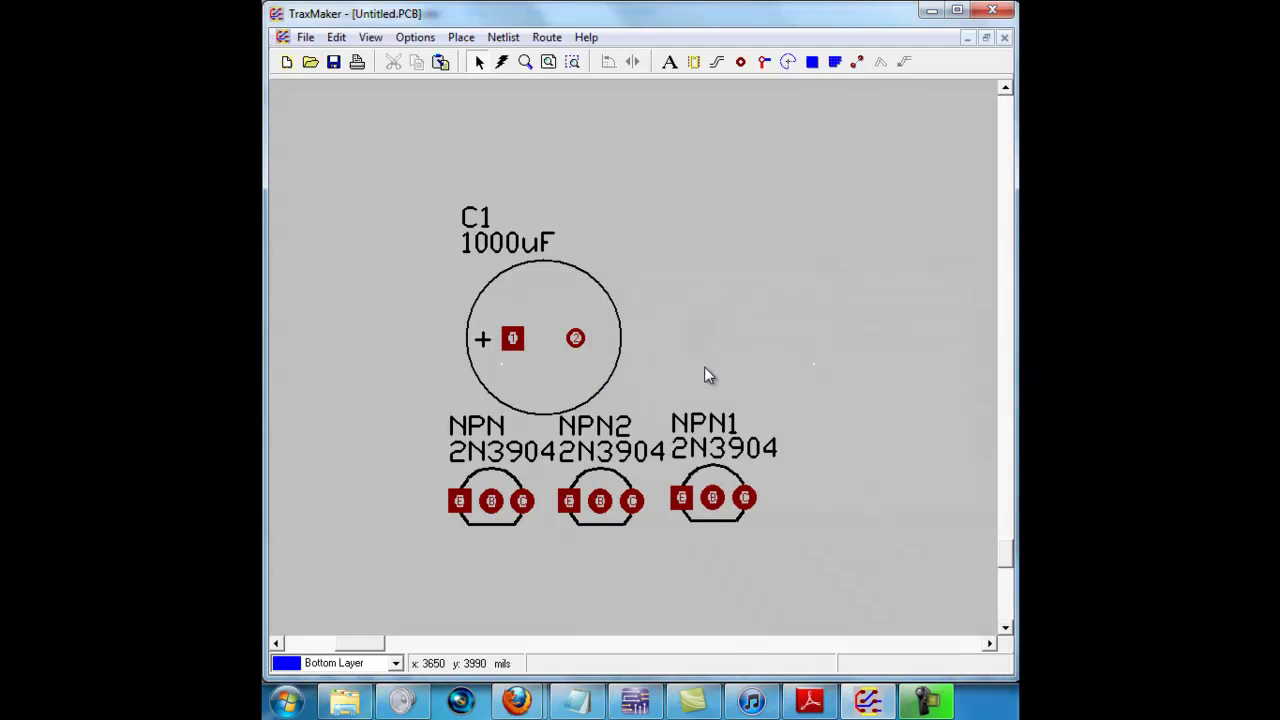
Recheck pad 1 and confirm pad 2 as an 80 circle with a 30 hole.
double_click(513, 338)
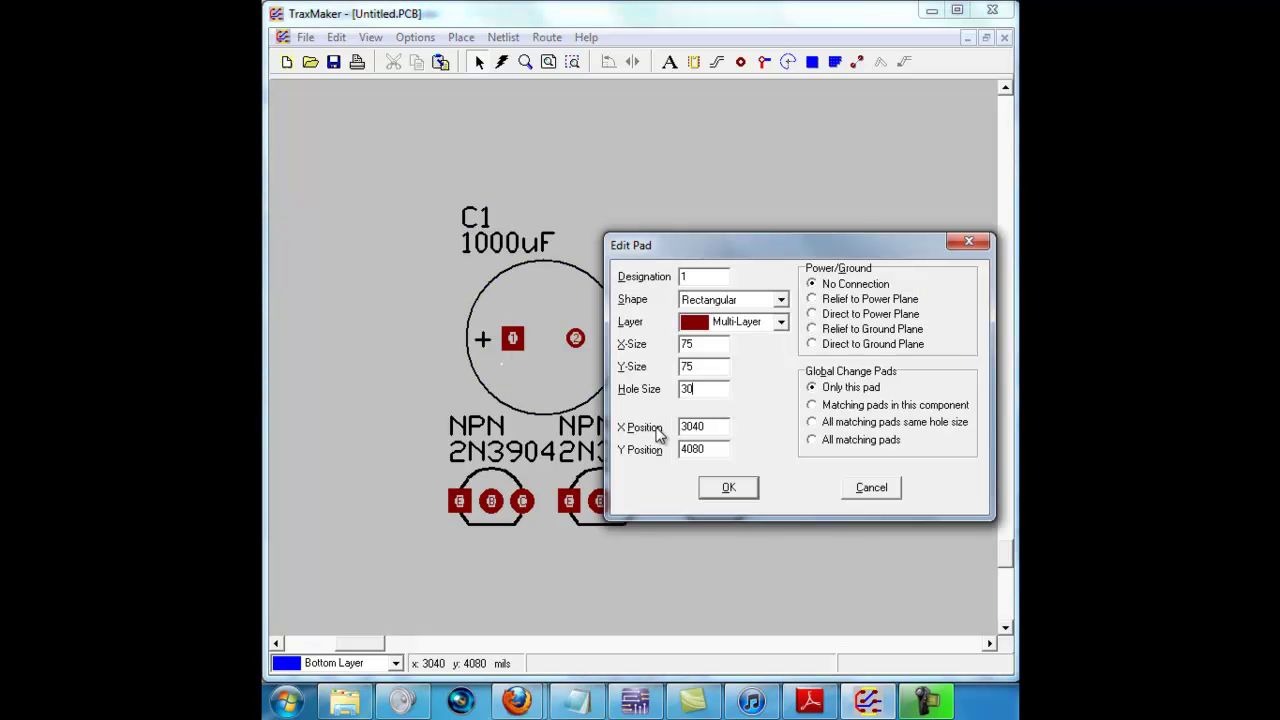
key("Return")
double_click(577, 339)
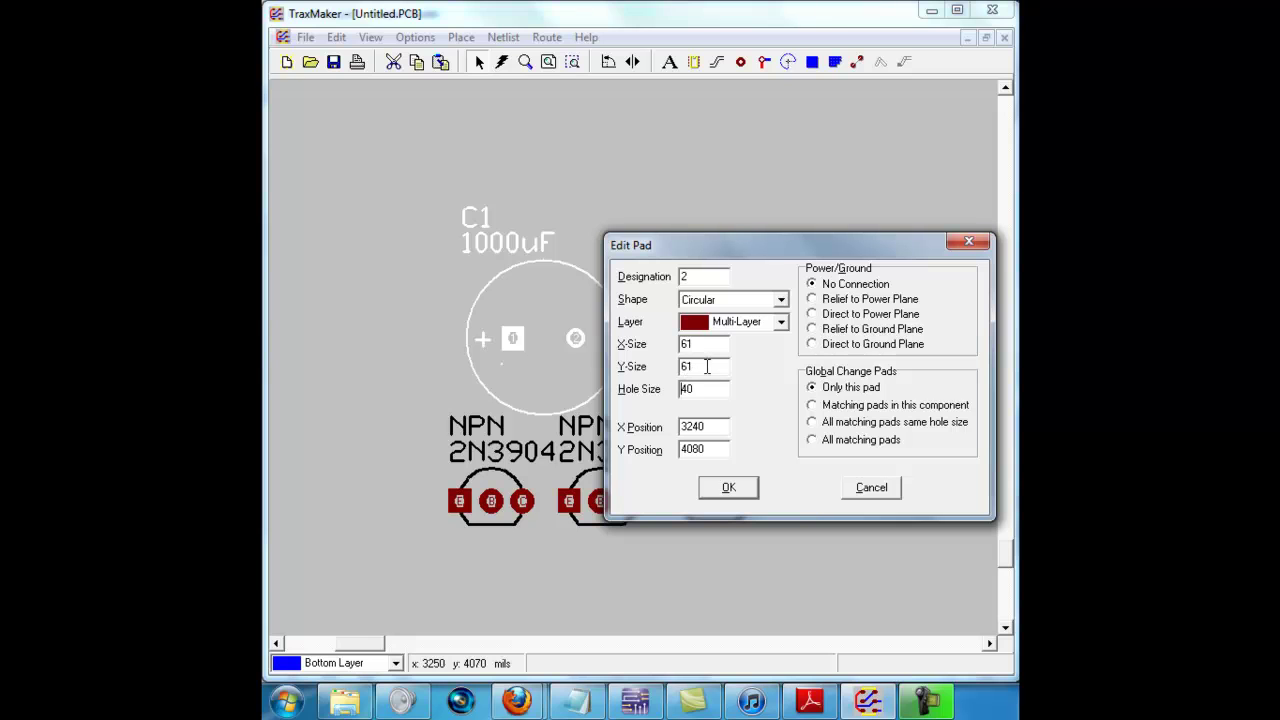
left_click_drag(712, 344, 624, 348)
key("Return")
right_click(819, 362)
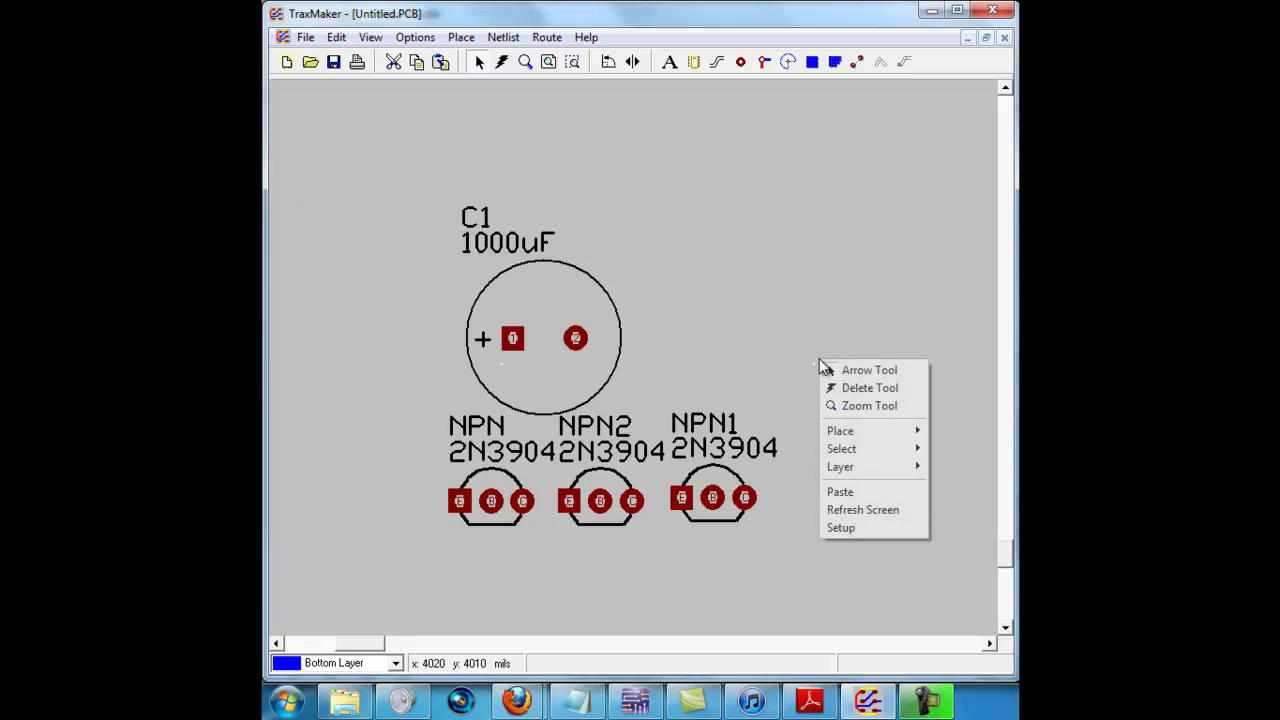
Nudge C1 left, then paste two copies as C2 and C3 in a row beside it.
left_click(895, 510)
left_click_drag(536, 362, 486, 354)
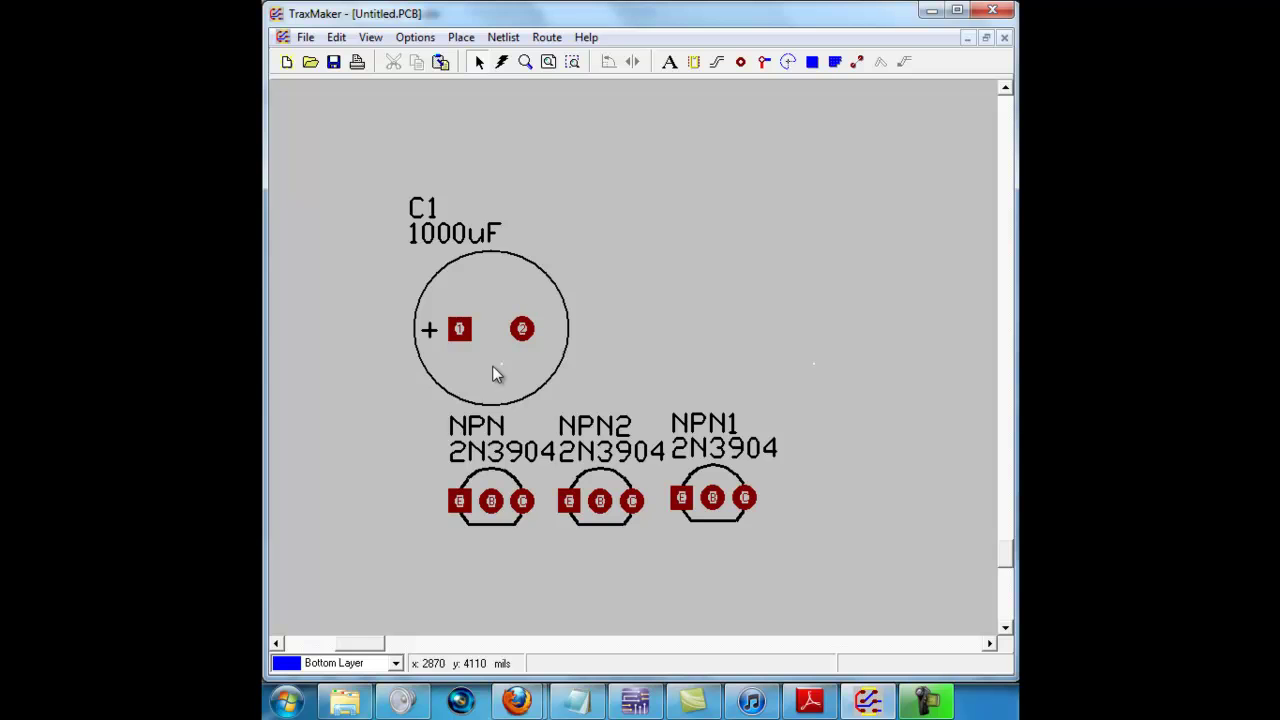
left_click(496, 368)
key("ctrl+c")
left_click(701, 291)
key("ctrl+v")
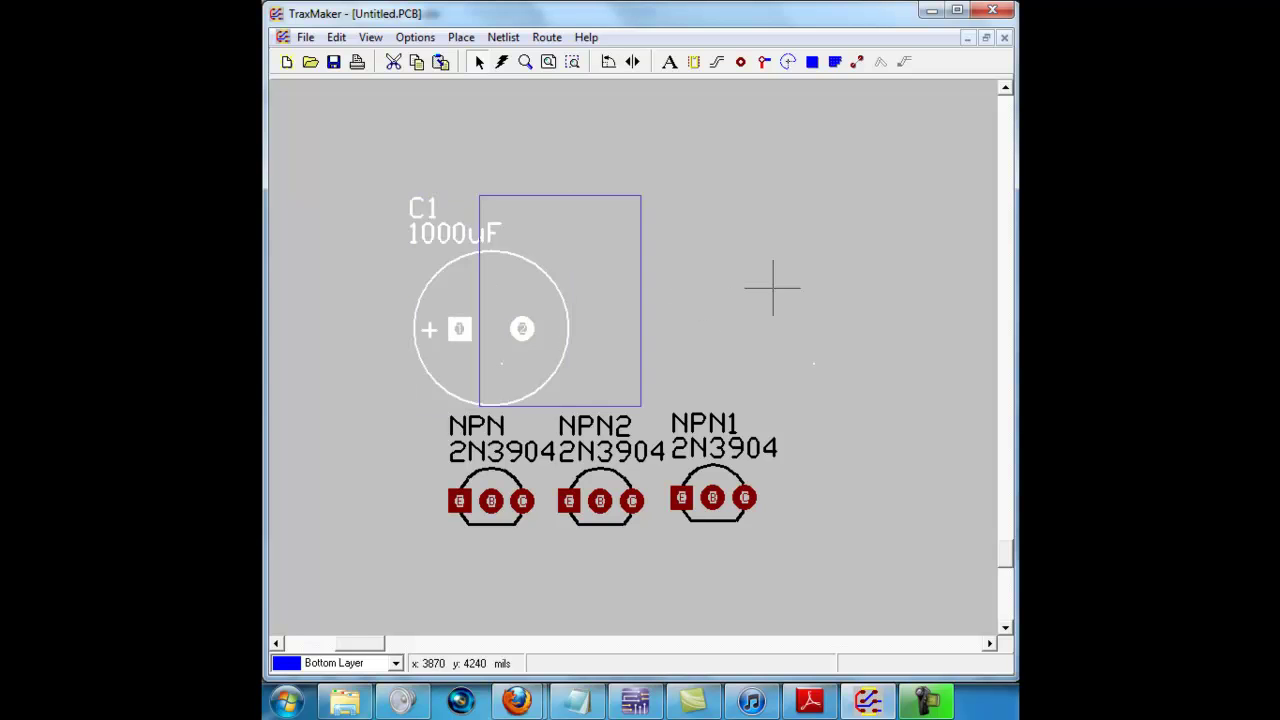
left_click(840, 325)
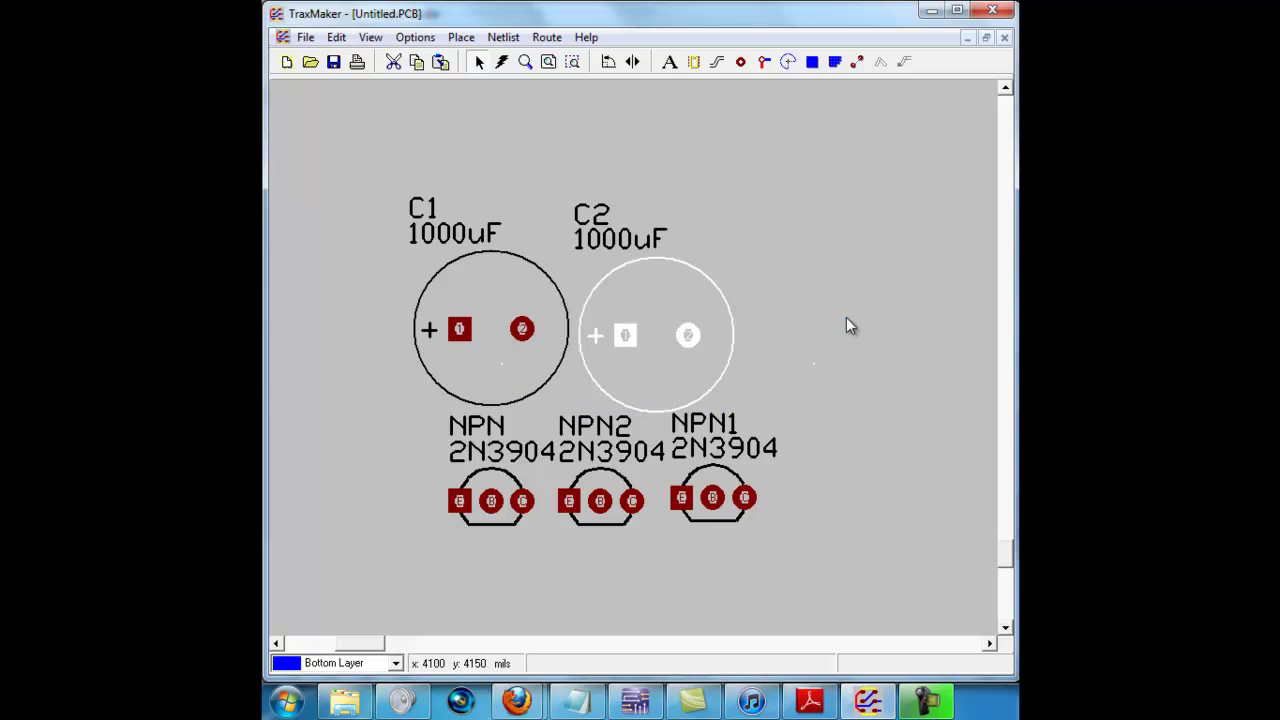
key("ctrl+v")
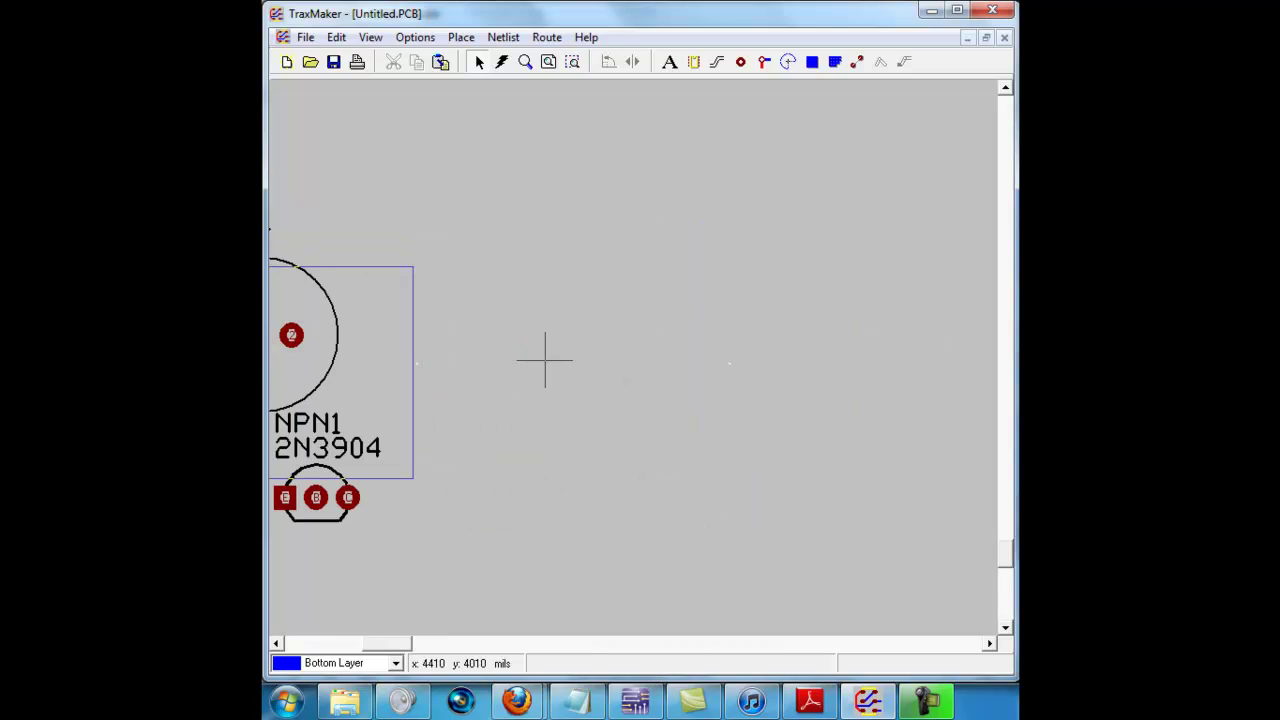
left_click(653, 313)
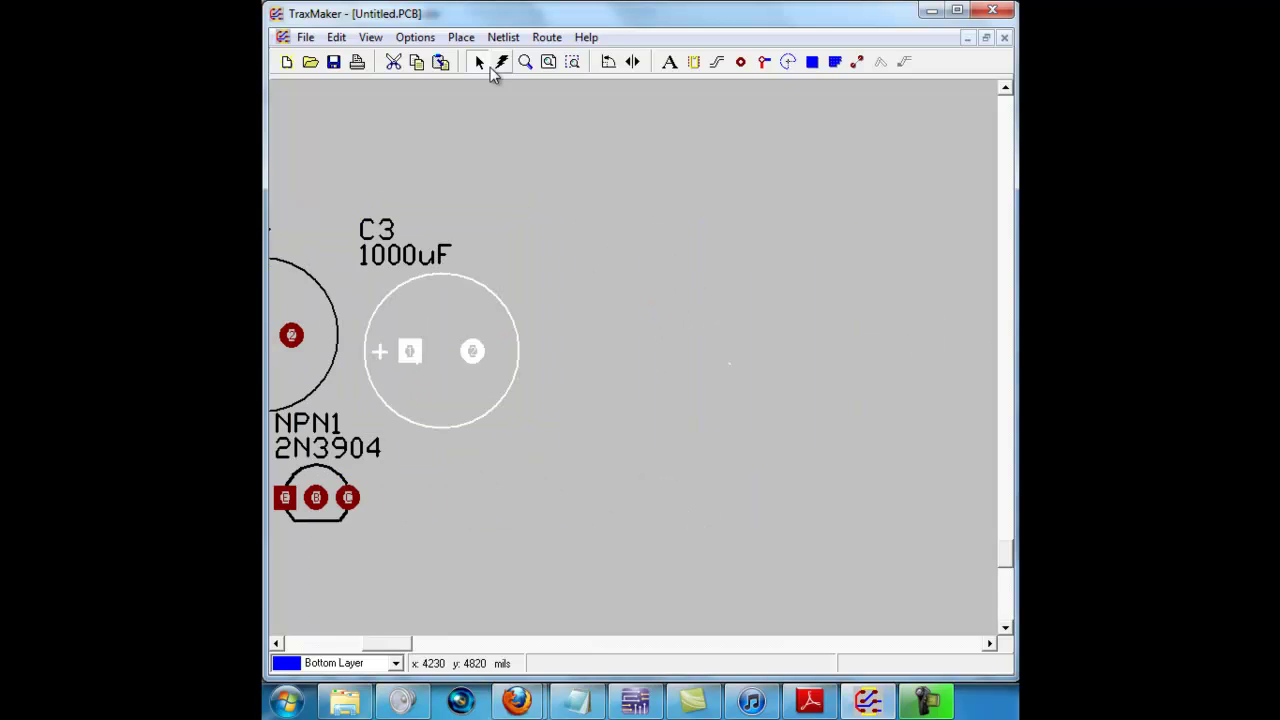
left_click(548, 62)
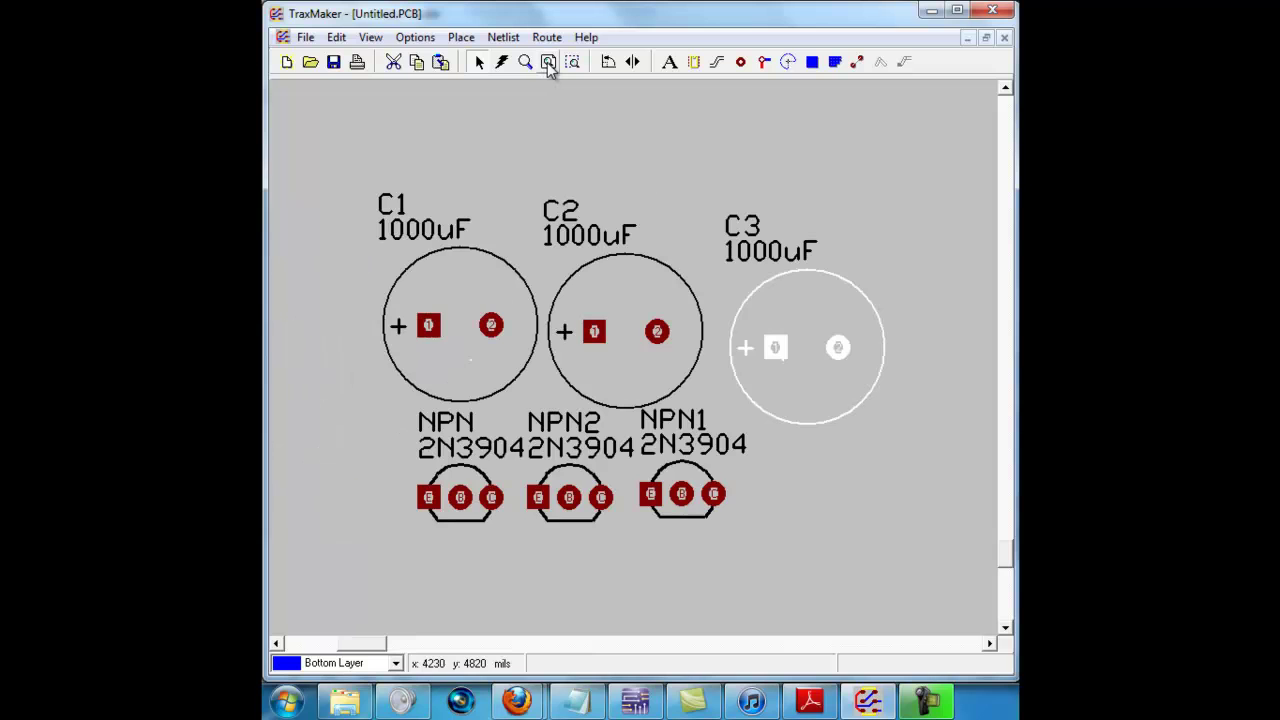
left_click(800, 624)
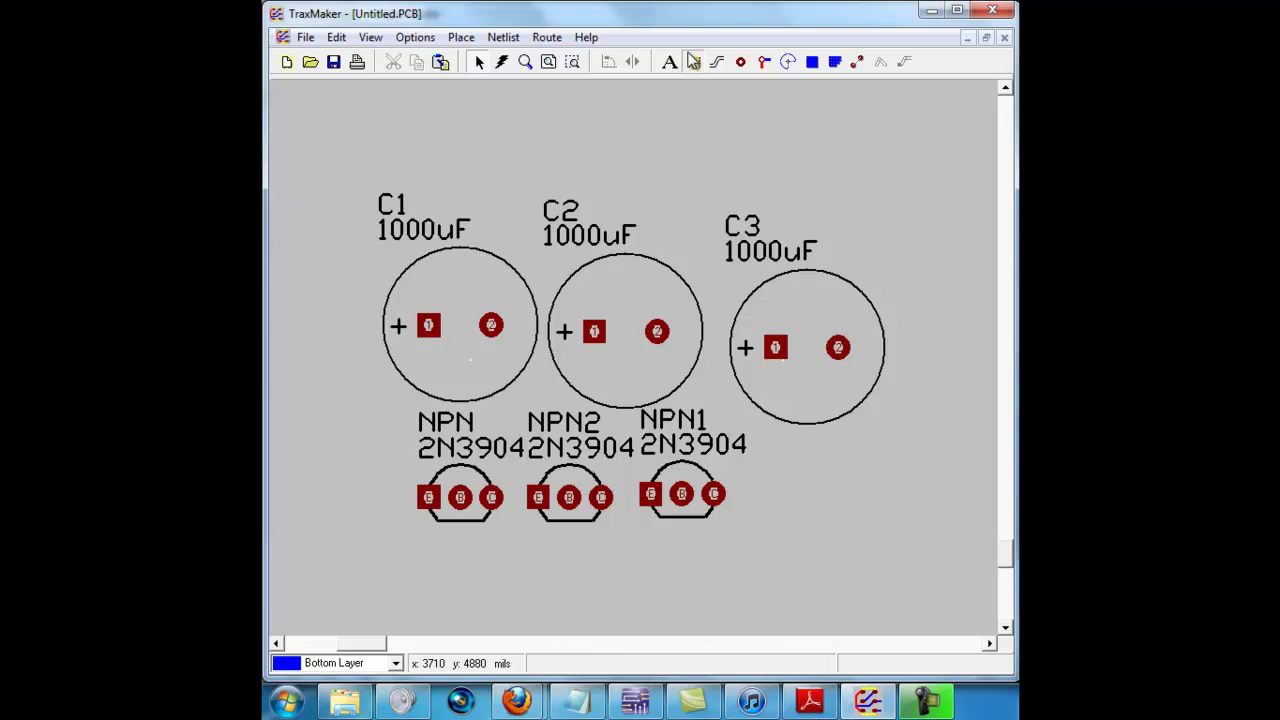
Pick the RC07 footprint from the resistor library and change its value from 330 to 7.5k.
left_click(694, 62)
left_click(580, 221)
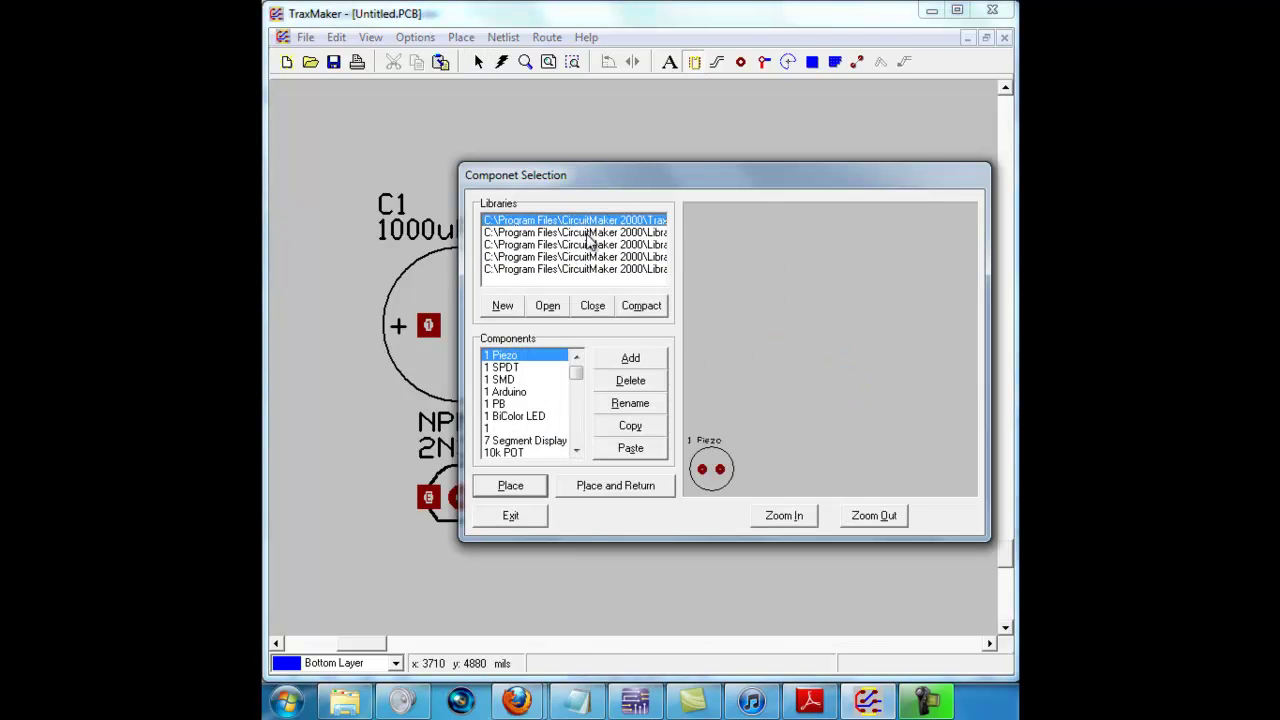
left_click(588, 233)
left_click(616, 246)
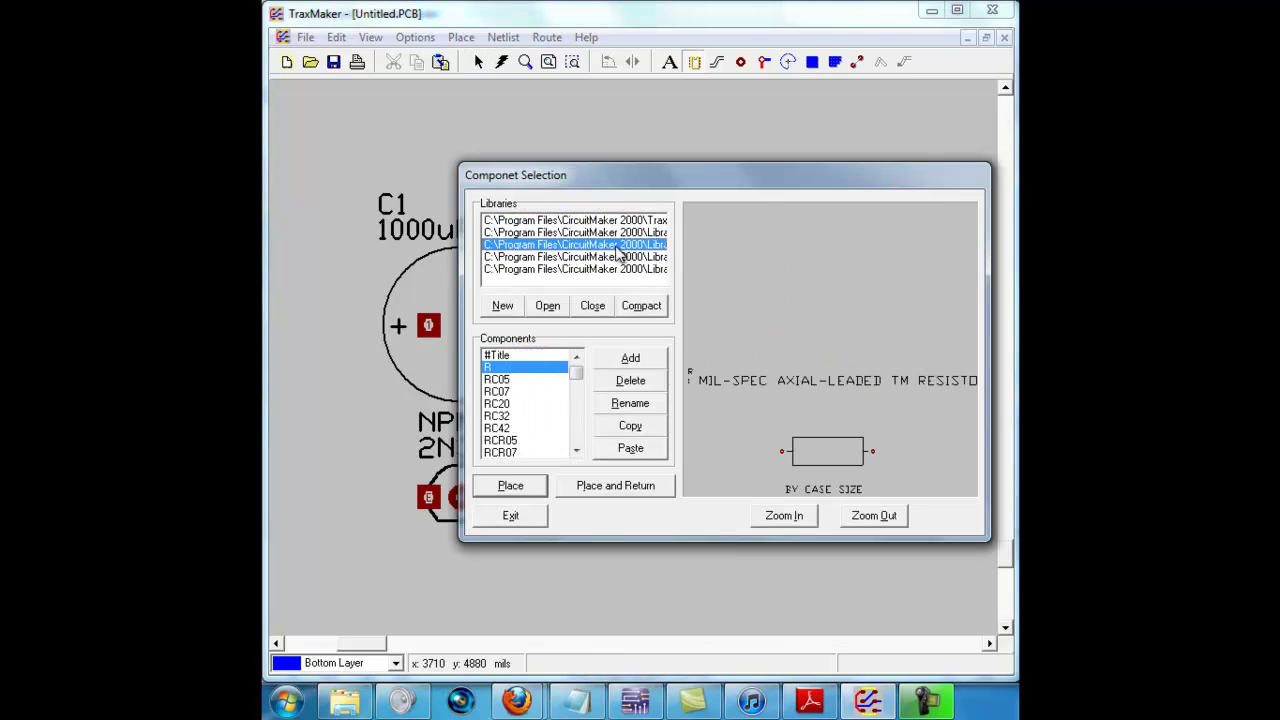
left_click(522, 392)
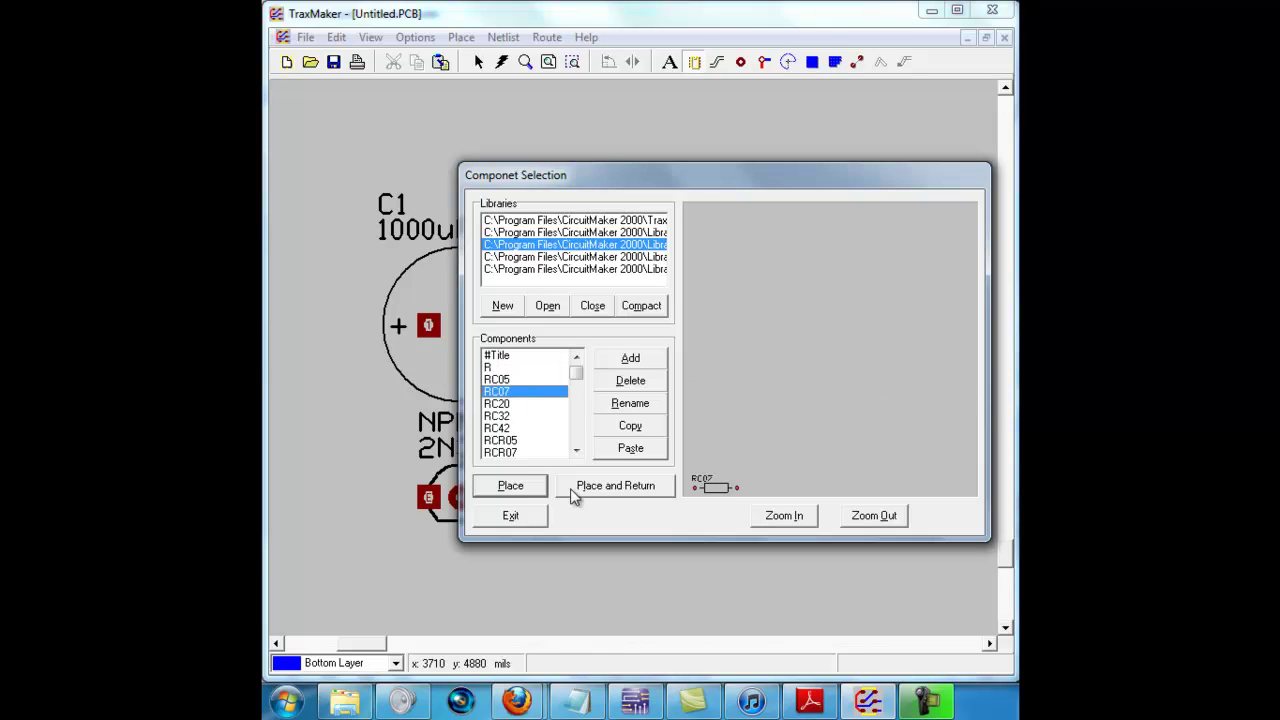
left_click(533, 494)
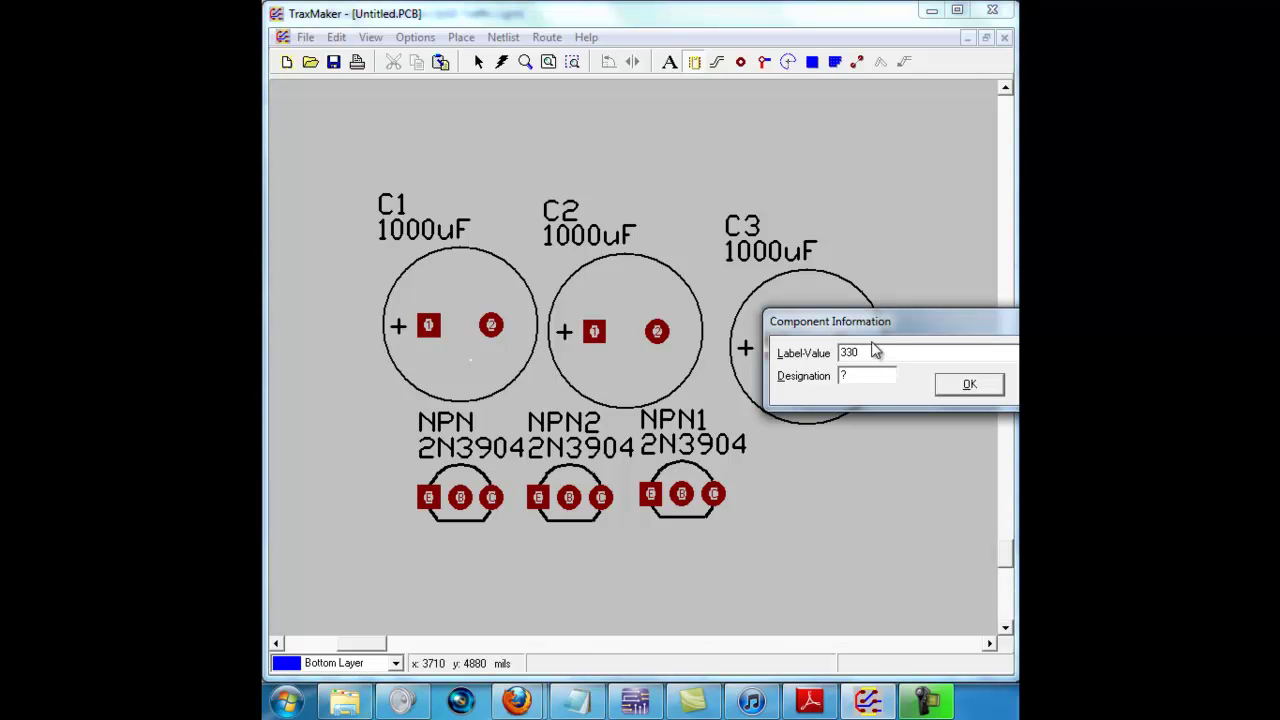
left_click_drag(872, 352, 692, 349)
type("7.5k")
key("Return")
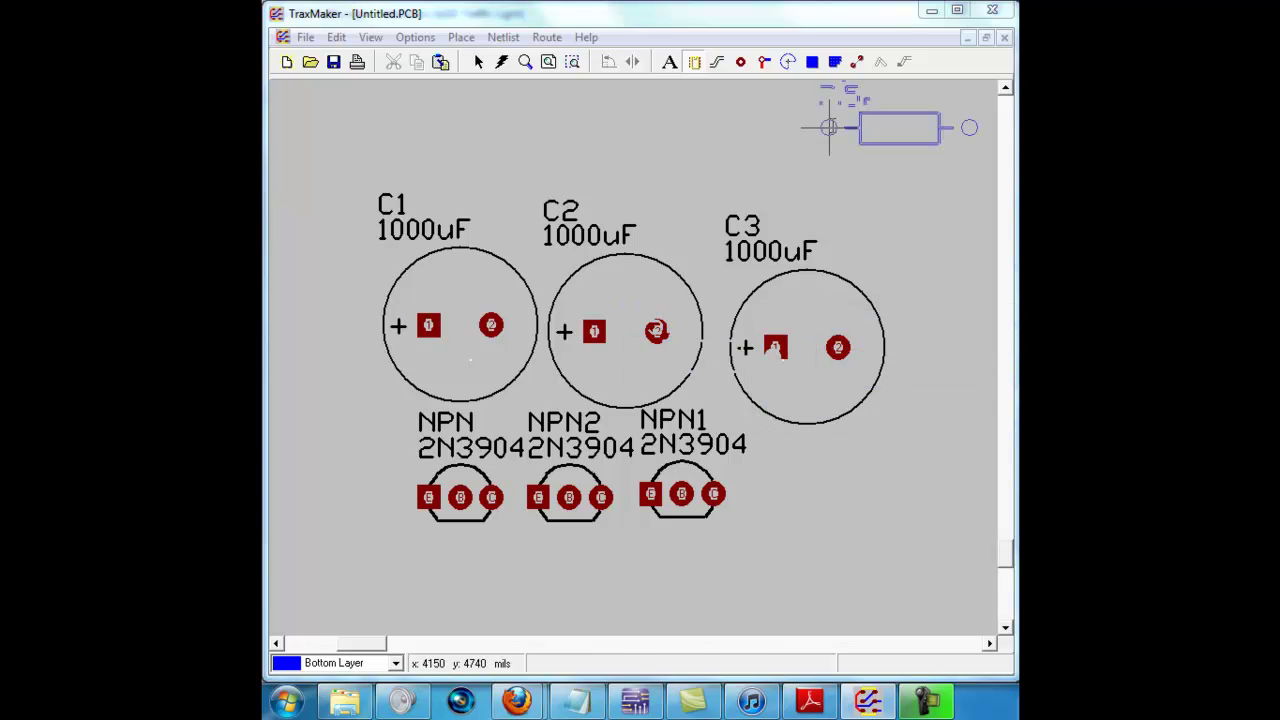
Place resistor A1 at the top right and enlarge its first pad to size 100.
left_click(800, 150)
double_click(800, 150)
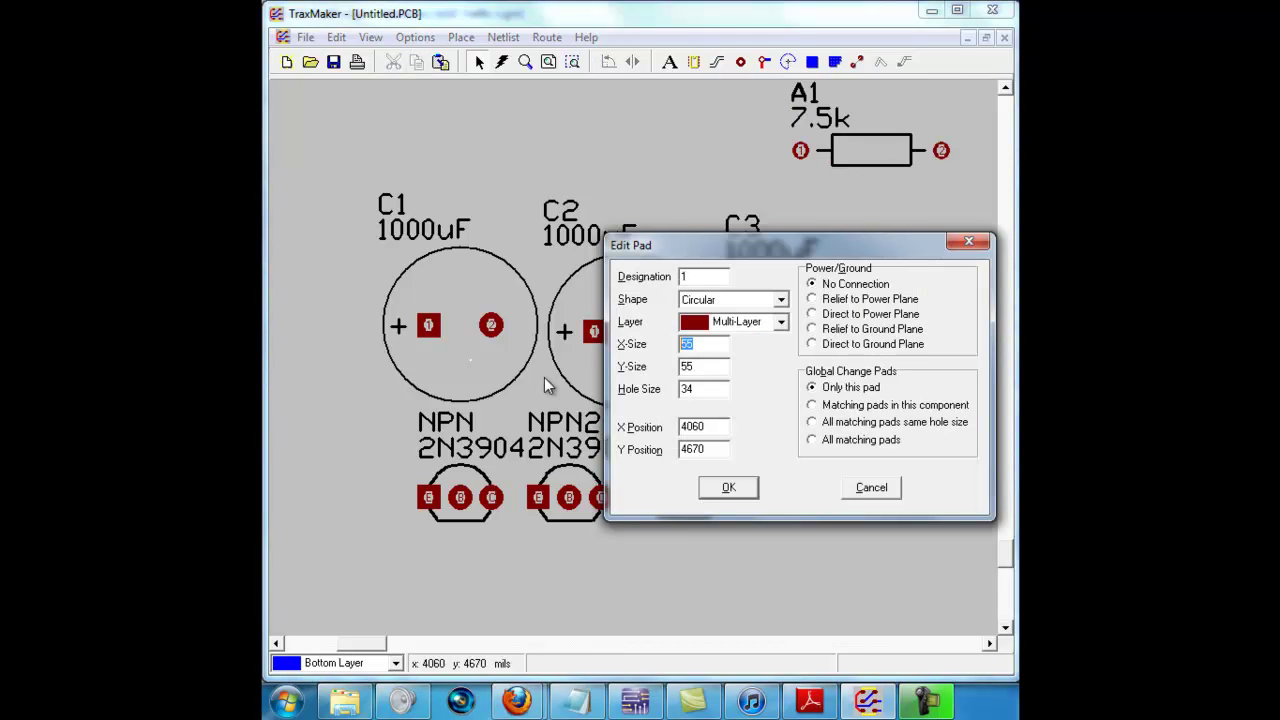
type("1")
key("BackSpace")
type("100")
key("Tab")
key("Tab")
type("38")
key("Return")
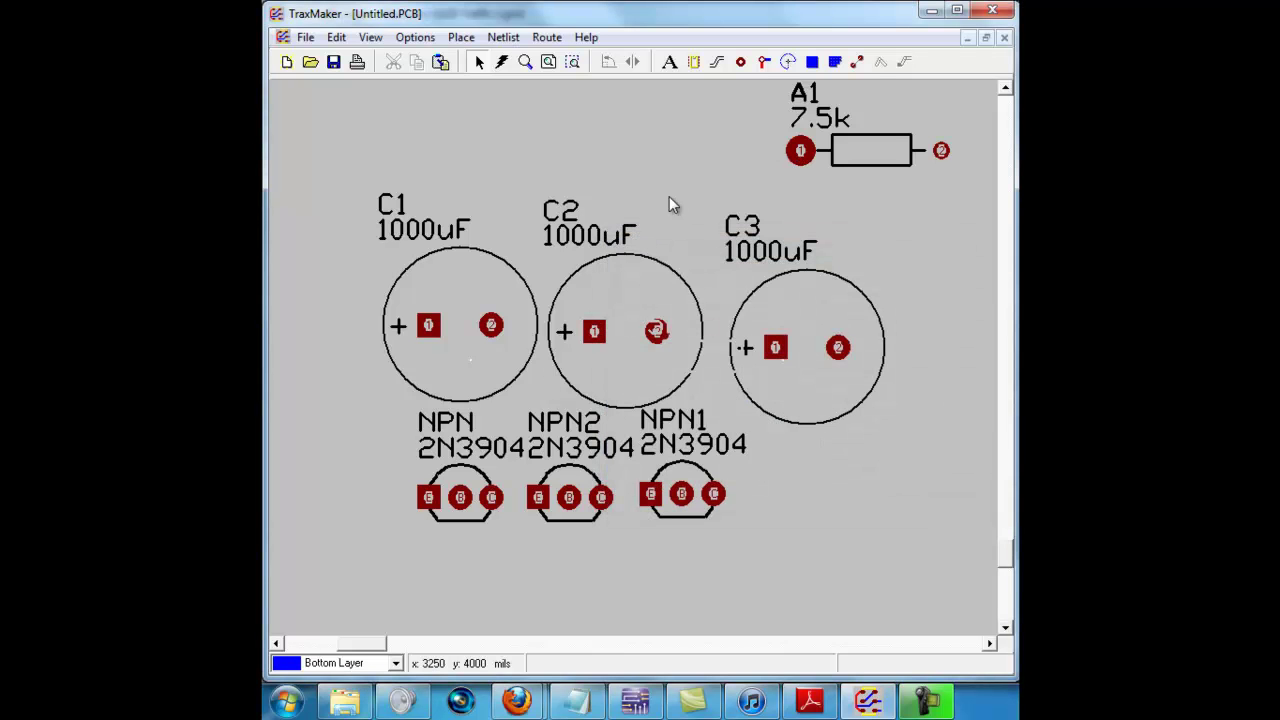
Resize A1's second pad to 100 by 100 and adjust its hole size.
left_click(946, 151)
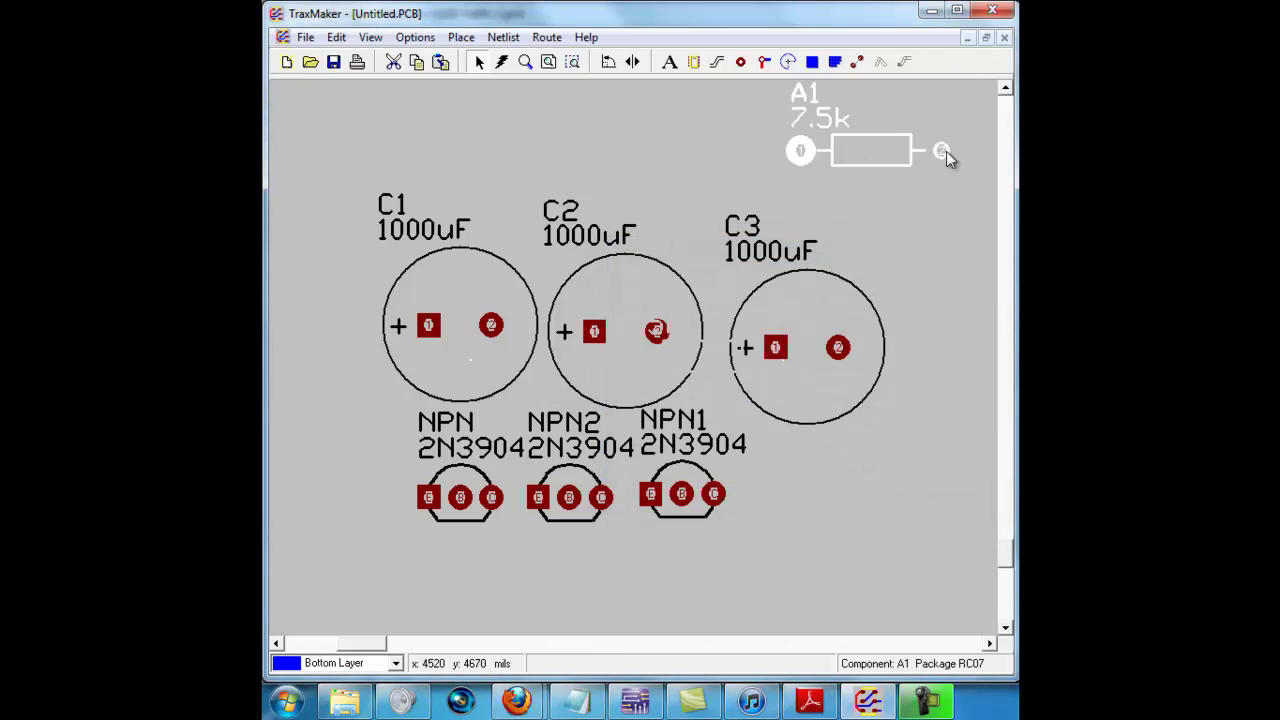
double_click(946, 151)
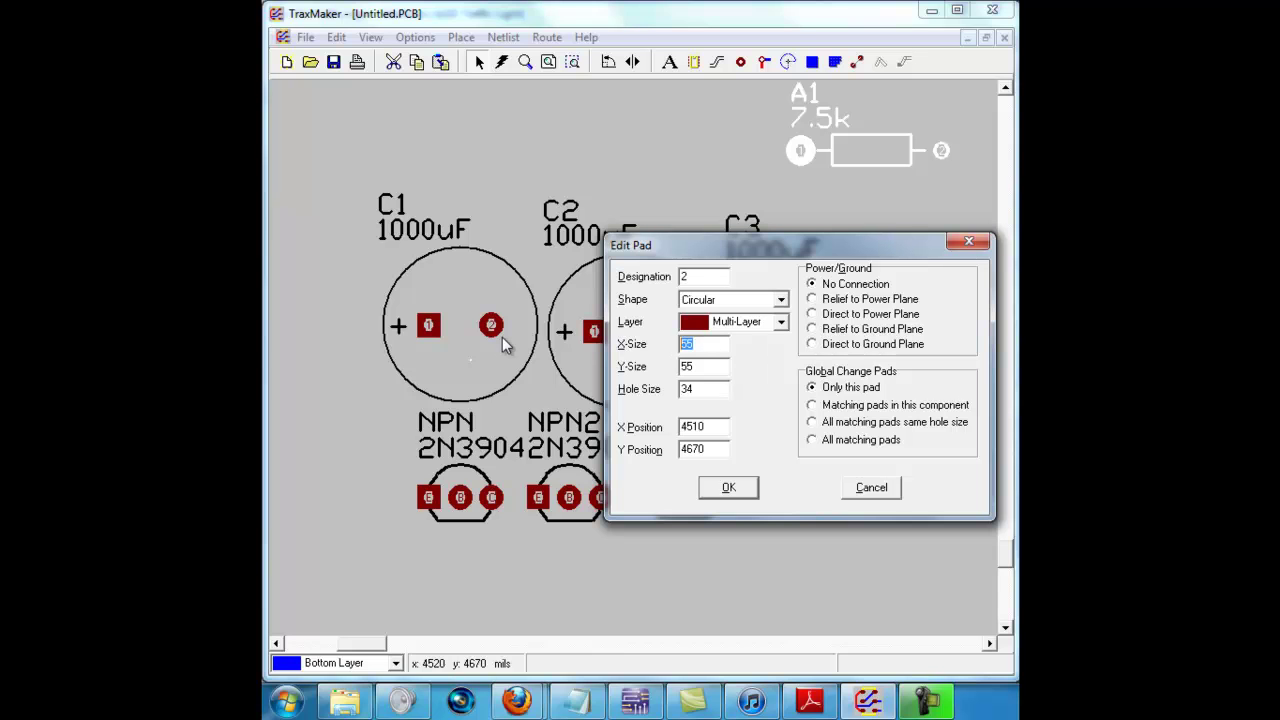
type("100")
key("Tab")
type("100")
key("Tab")
type("390")
key("Return")
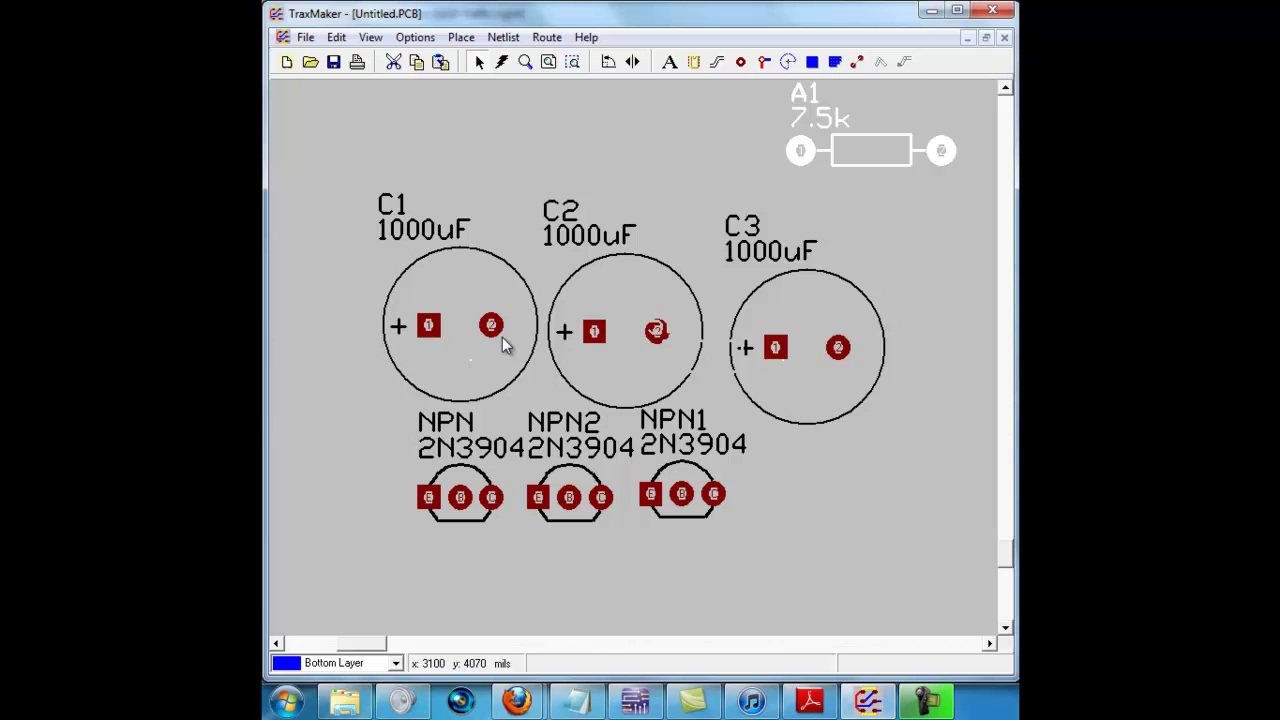
Copy resistor A1 and drop the copy as A2 below it, redrawing the board.
left_click(549, 62)
left_click(870, 152)
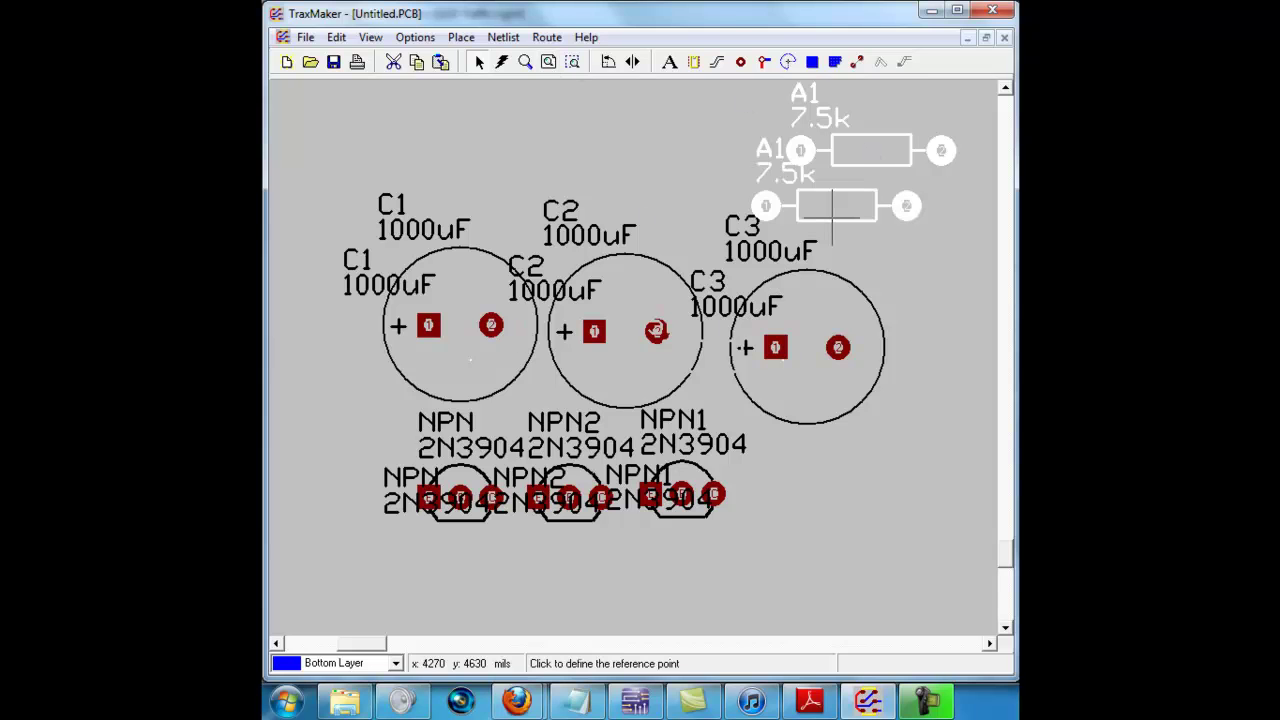
right_click(667, 172)
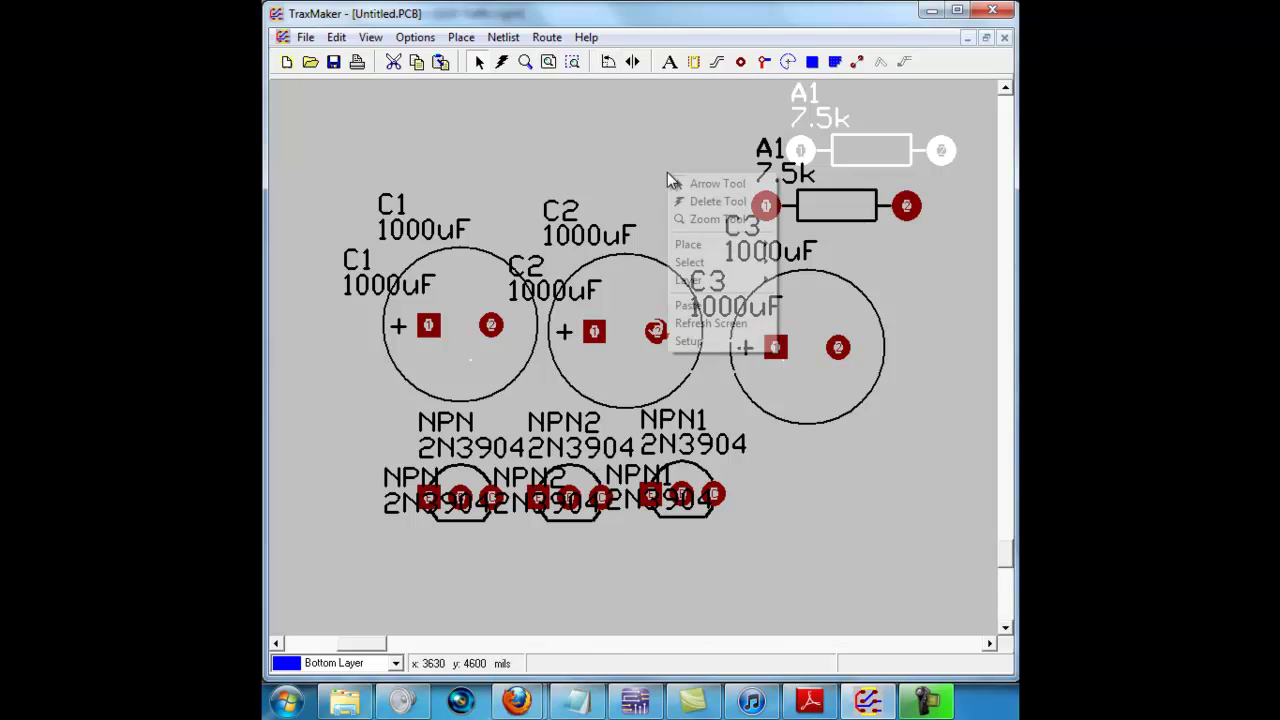
left_click(734, 323)
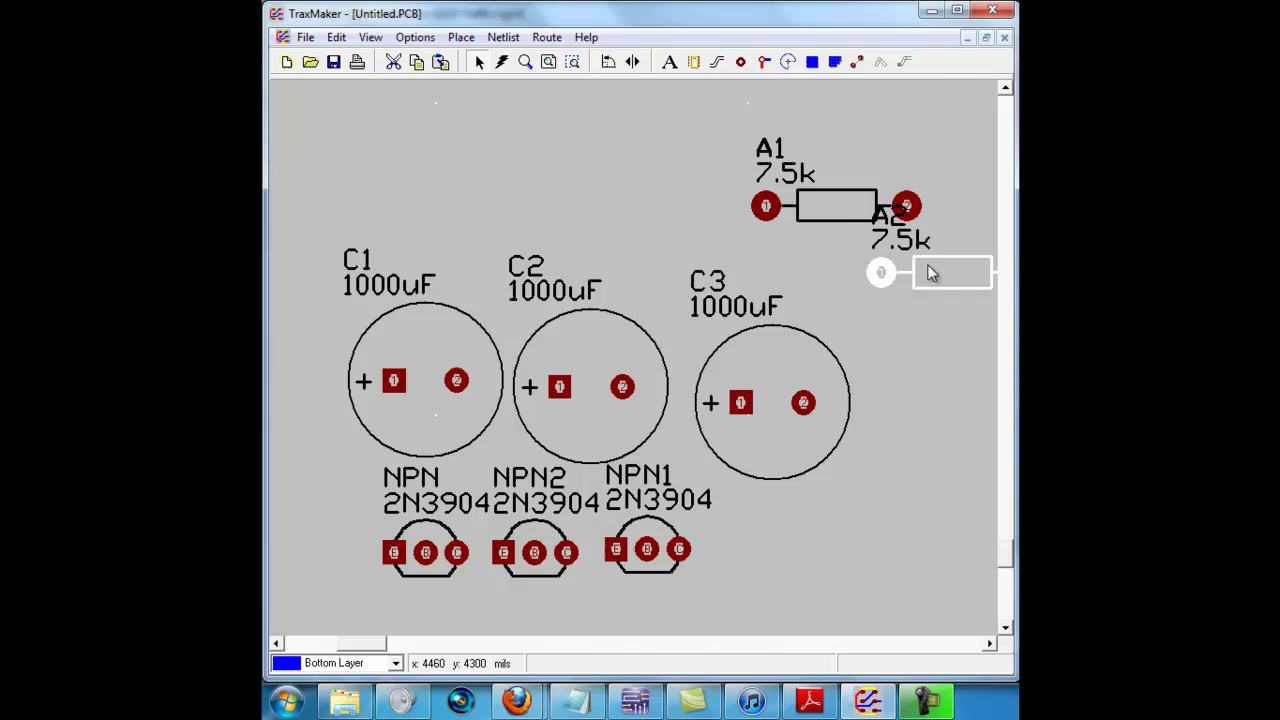
left_click(927, 270)
left_click(925, 308)
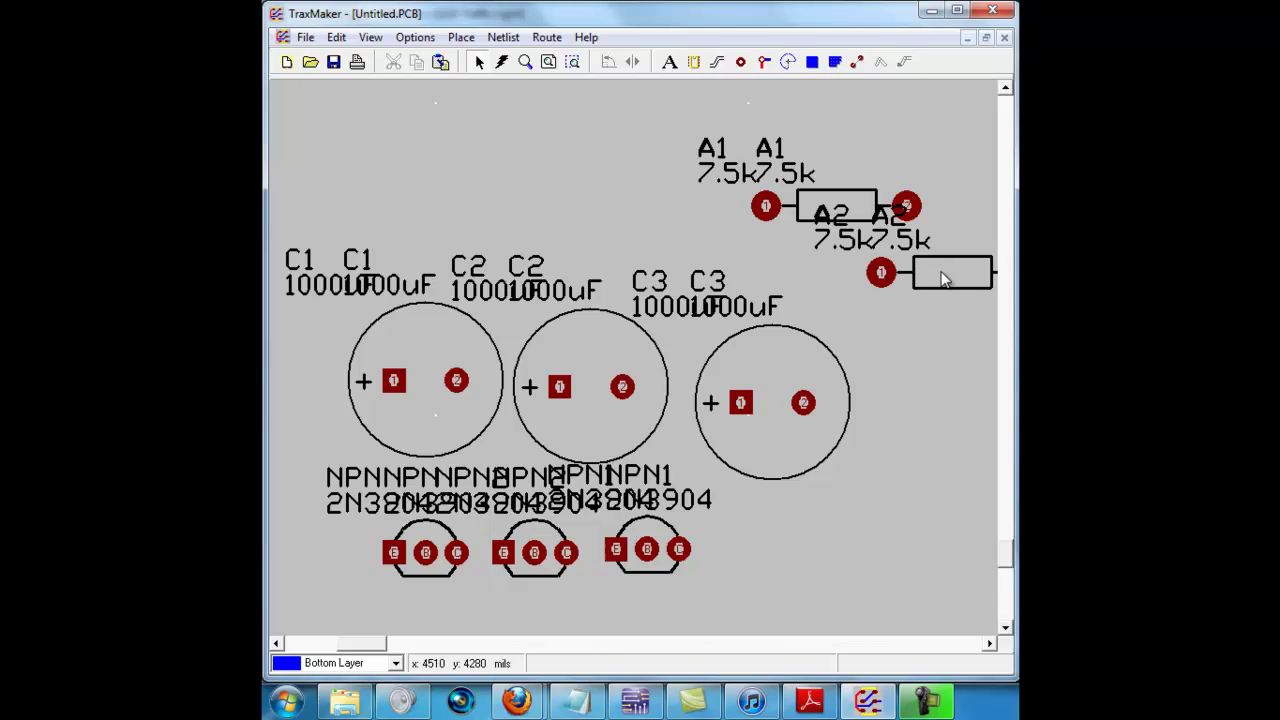
right_click(918, 370)
left_click(971, 518)
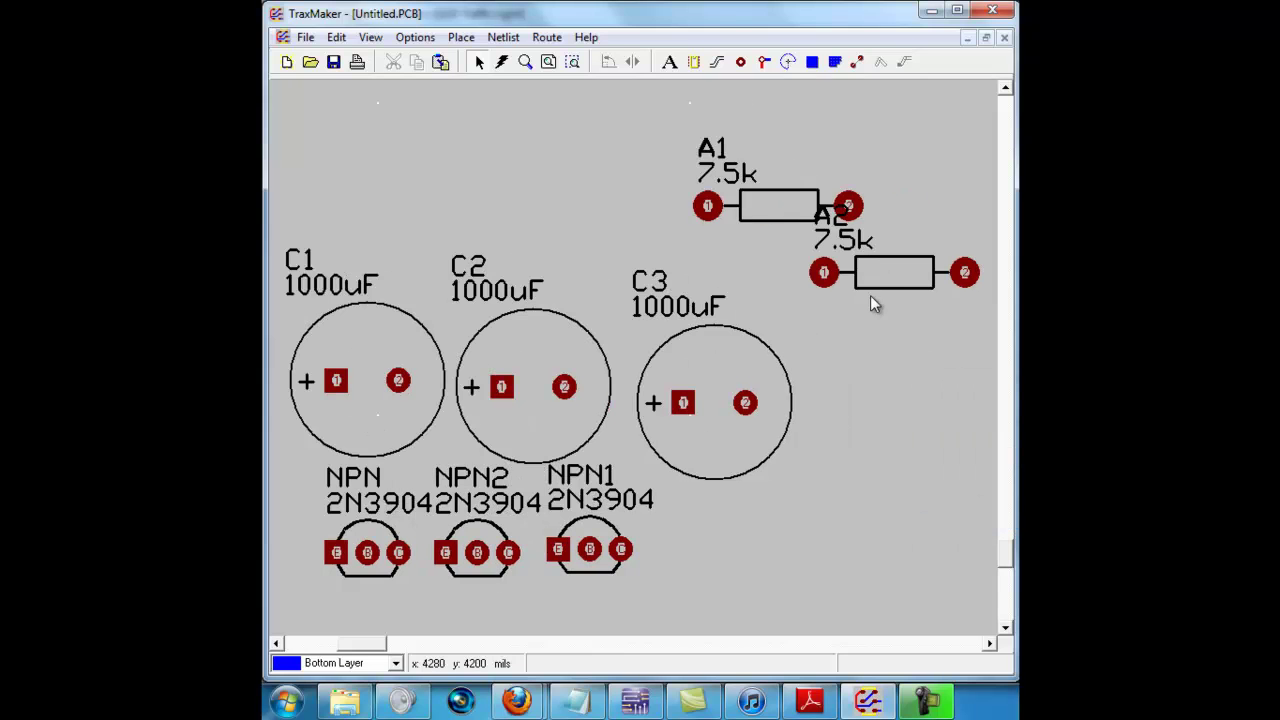
Nudge capacitor C3 slightly down-left and zoom the board view out.
left_click_drag(774, 351, 758, 342)
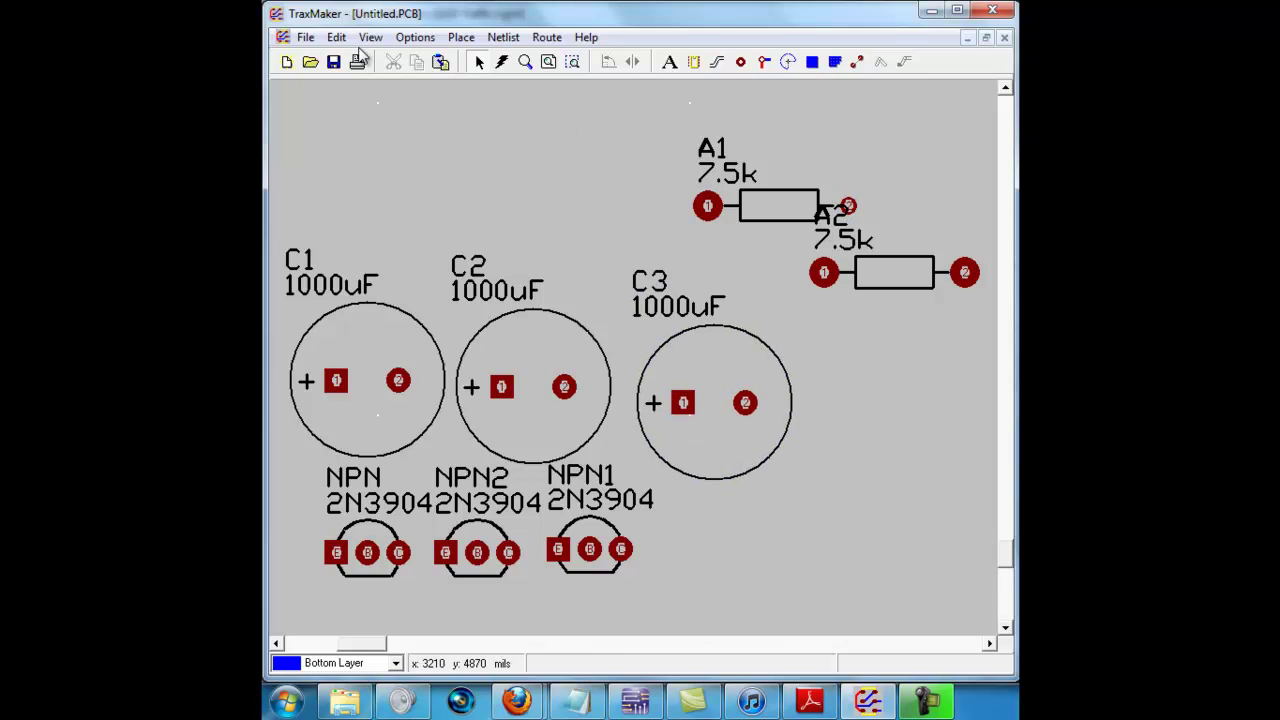
left_click(527, 62)
left_click(684, 124, "shift")
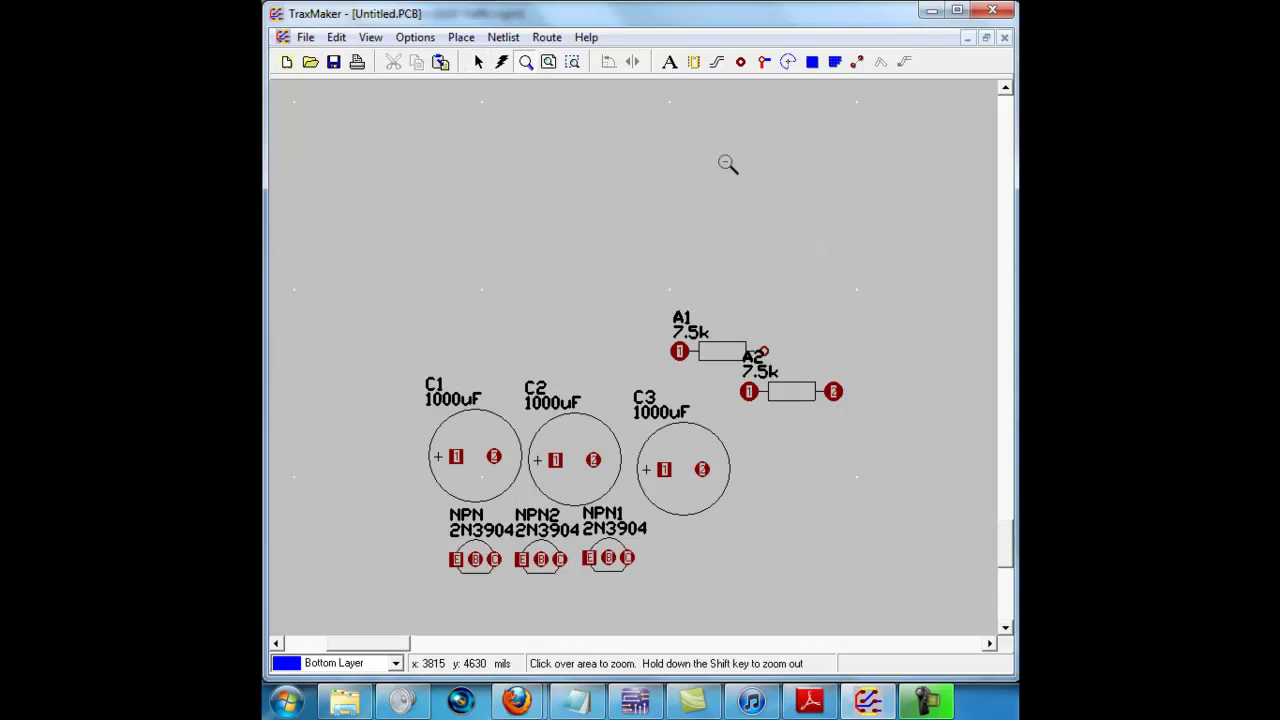
Set A1's second pad to 100 by 100, then bring up A1's first pad settings.
double_click(762, 354)
key("shift+Tab")
key("shift+Tab")
type("75")
key("Tab")
type("75")
key("Tab")
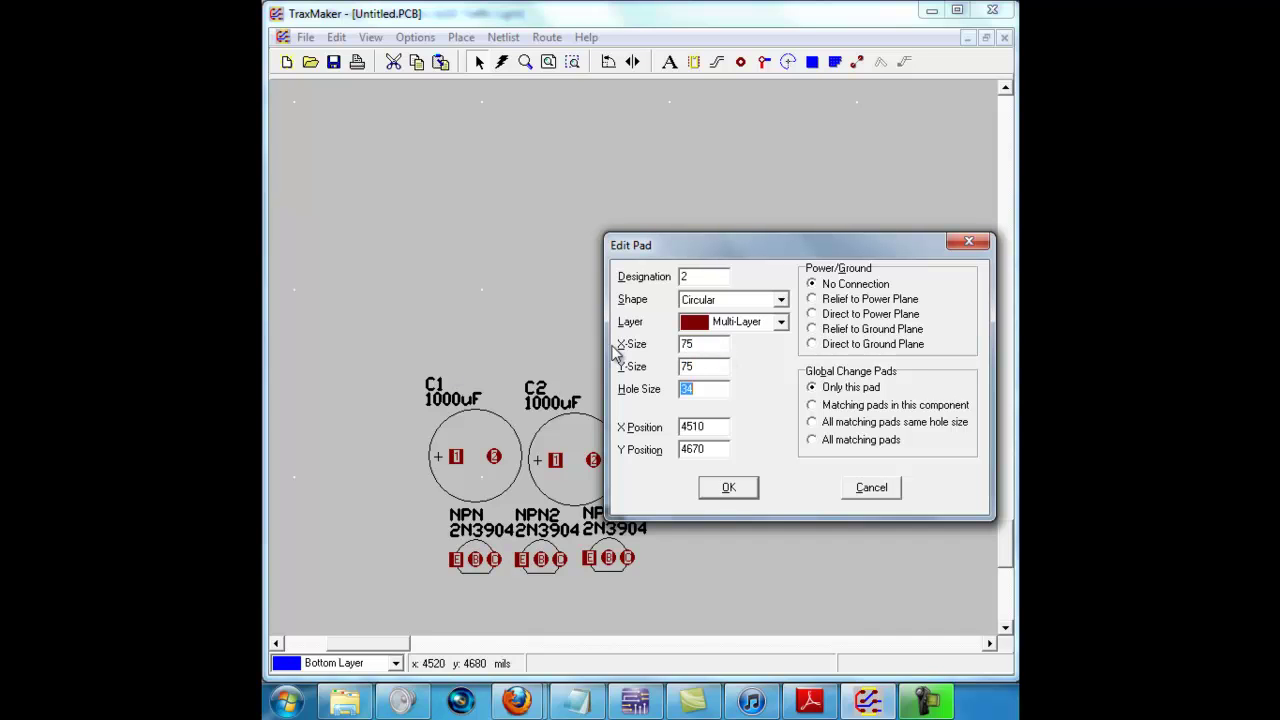
key("shift+Tab")
key("shift+Tab")
type("100")
key("Tab")
type("100")
key("Tab")
key("Return")
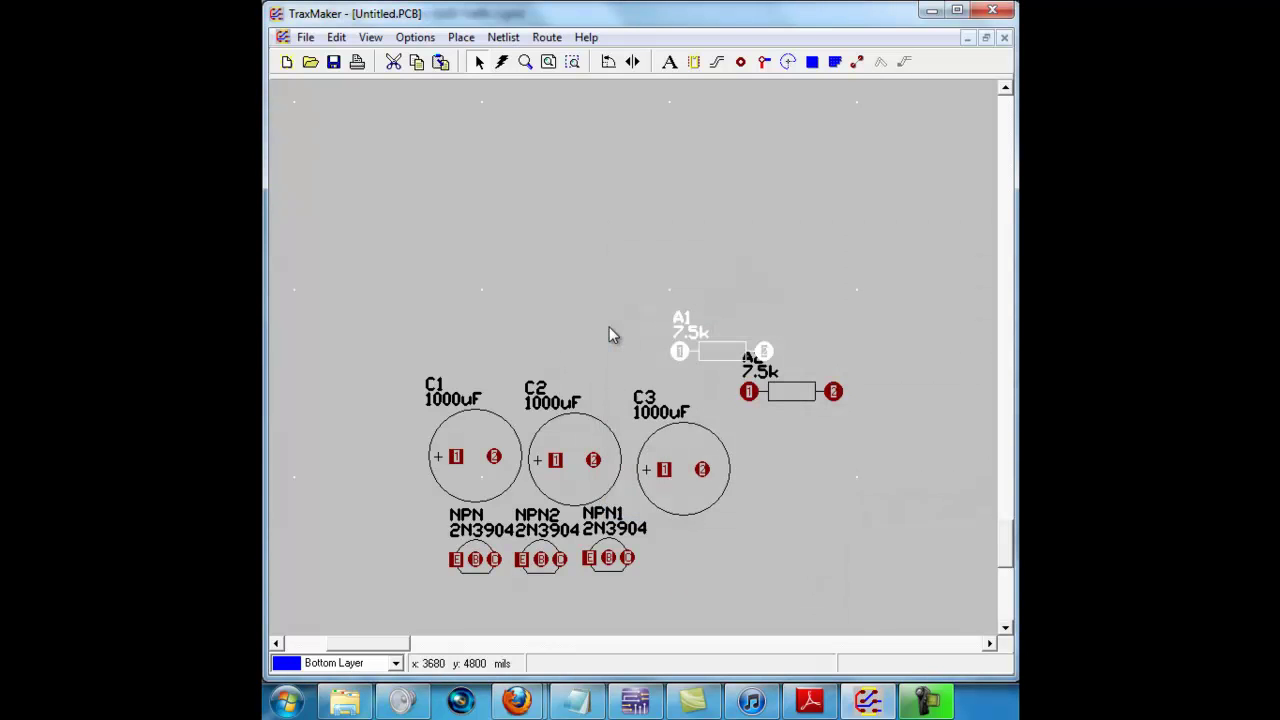
left_click(785, 398)
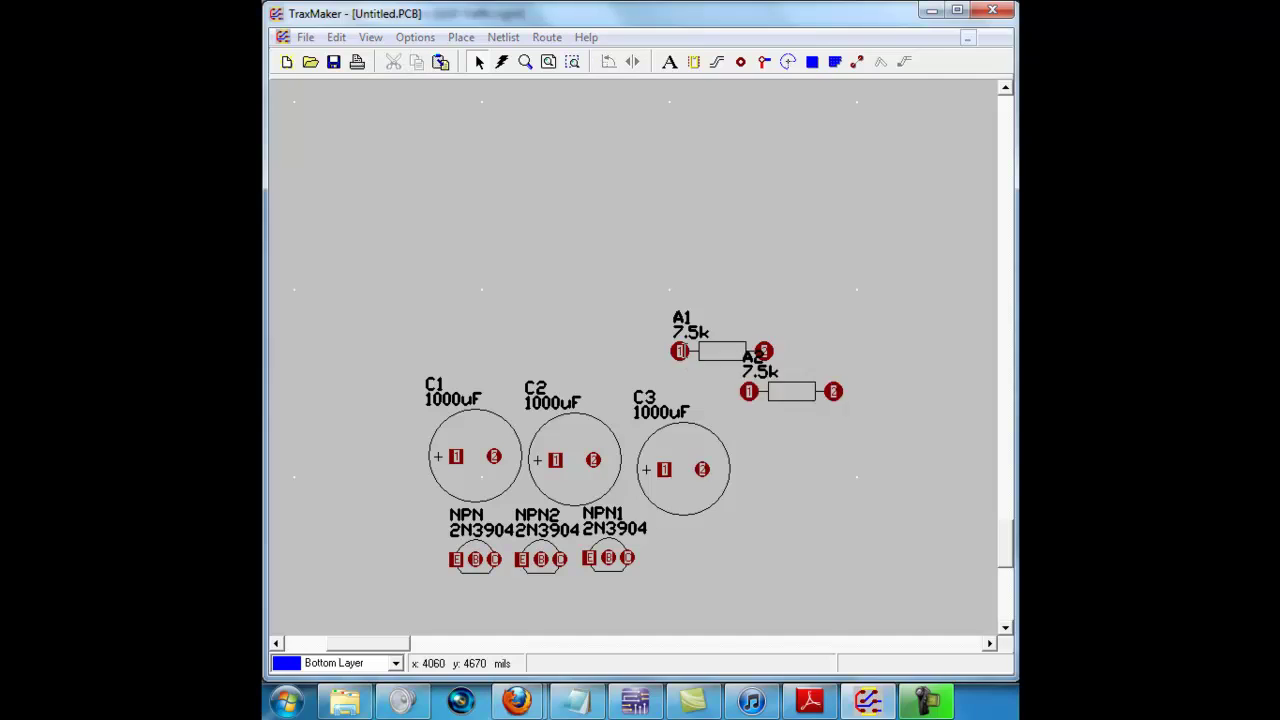
double_click(679, 351)
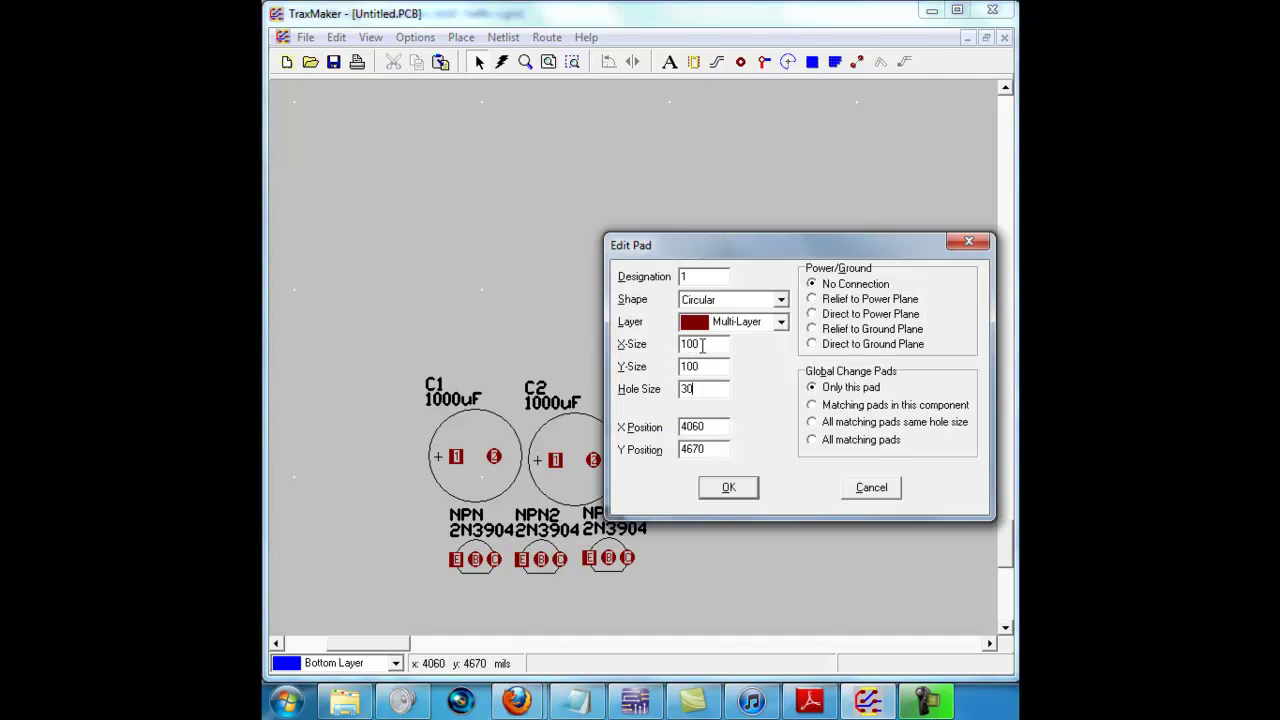
Change resistor A1's designation to R1 and recheck its properties and first pad.
left_click(858, 494)
double_click(718, 354)
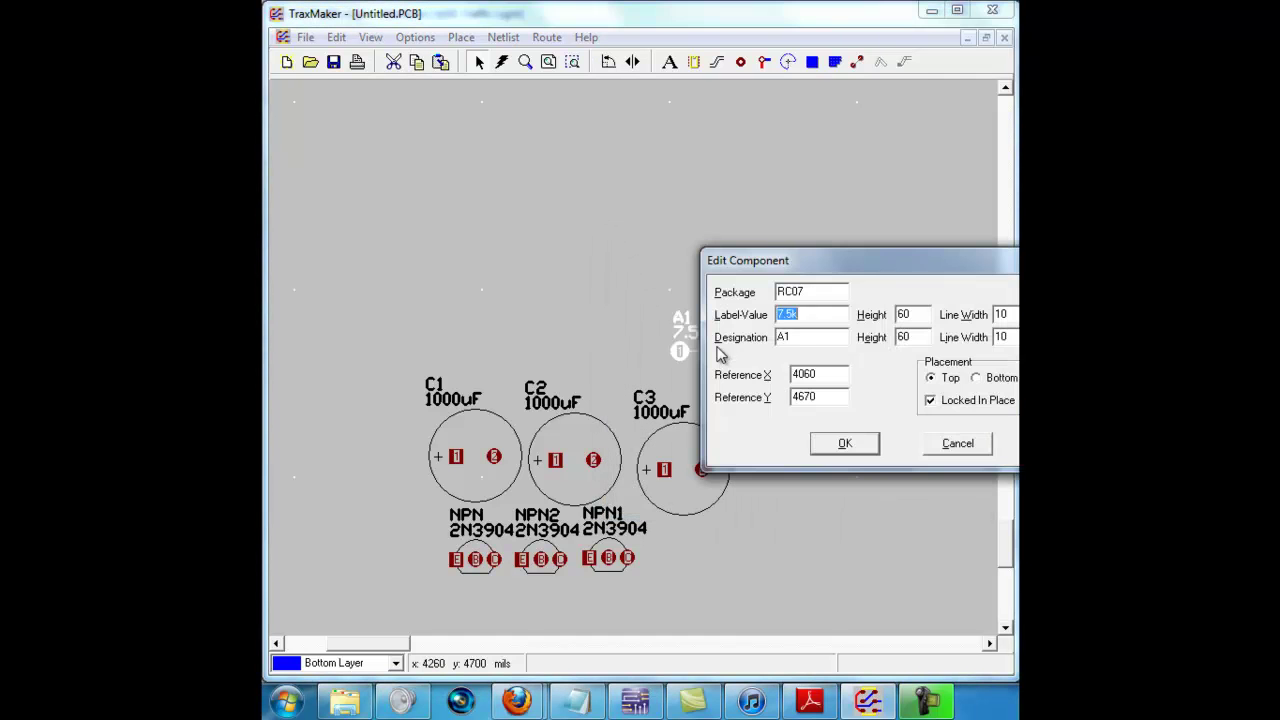
key("Tab")
type("R1\\")
key("Return")
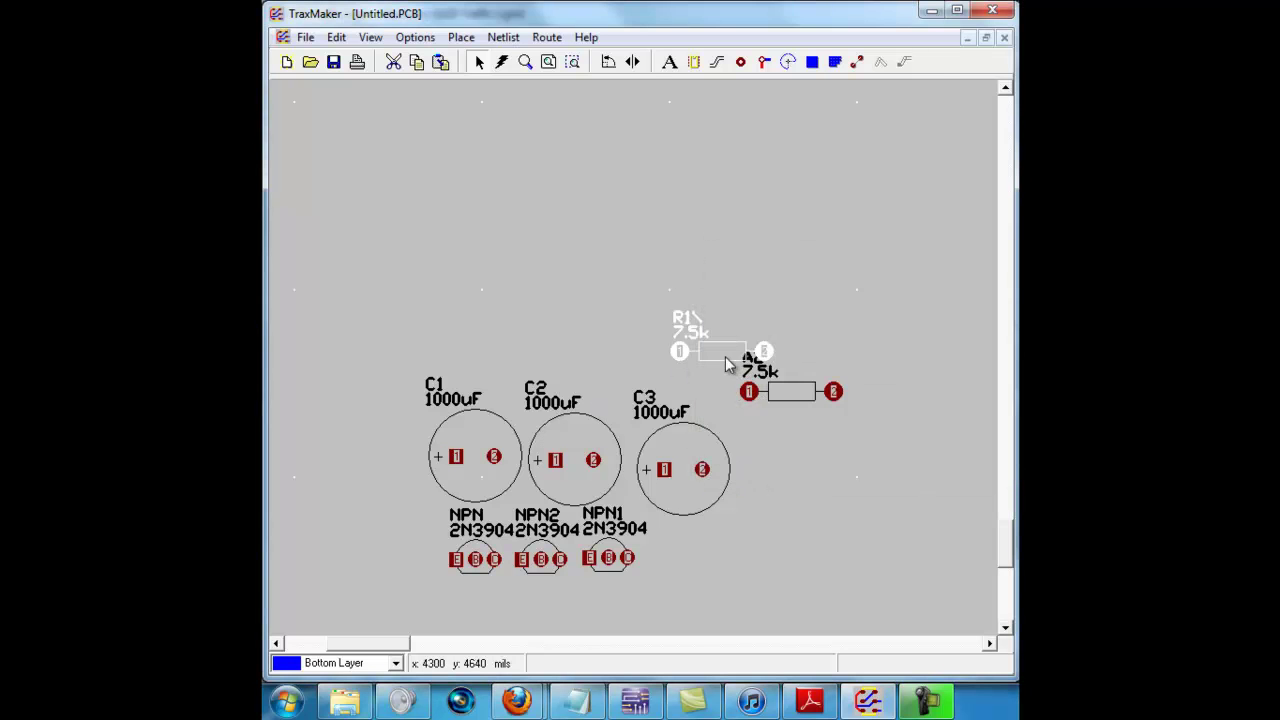
double_click(733, 358)
key("Tab")
left_click(811, 335)
key("Return")
double_click(679, 352)
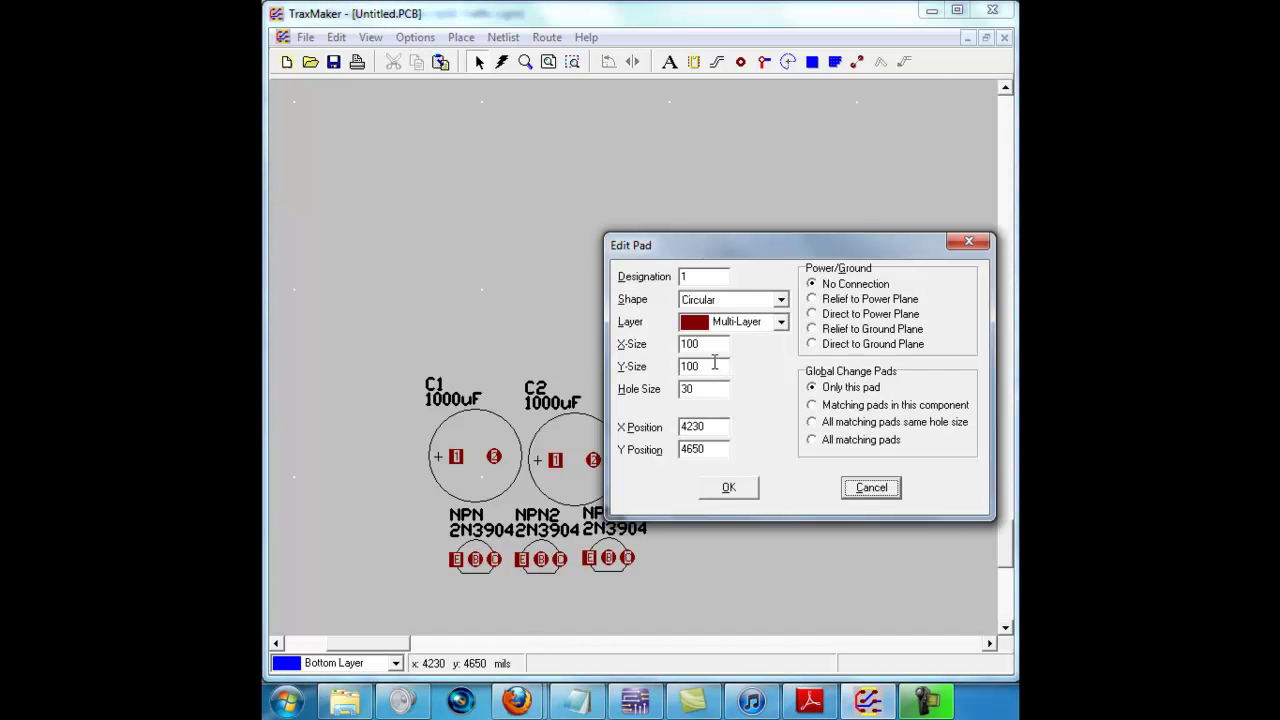
left_click(871, 487)
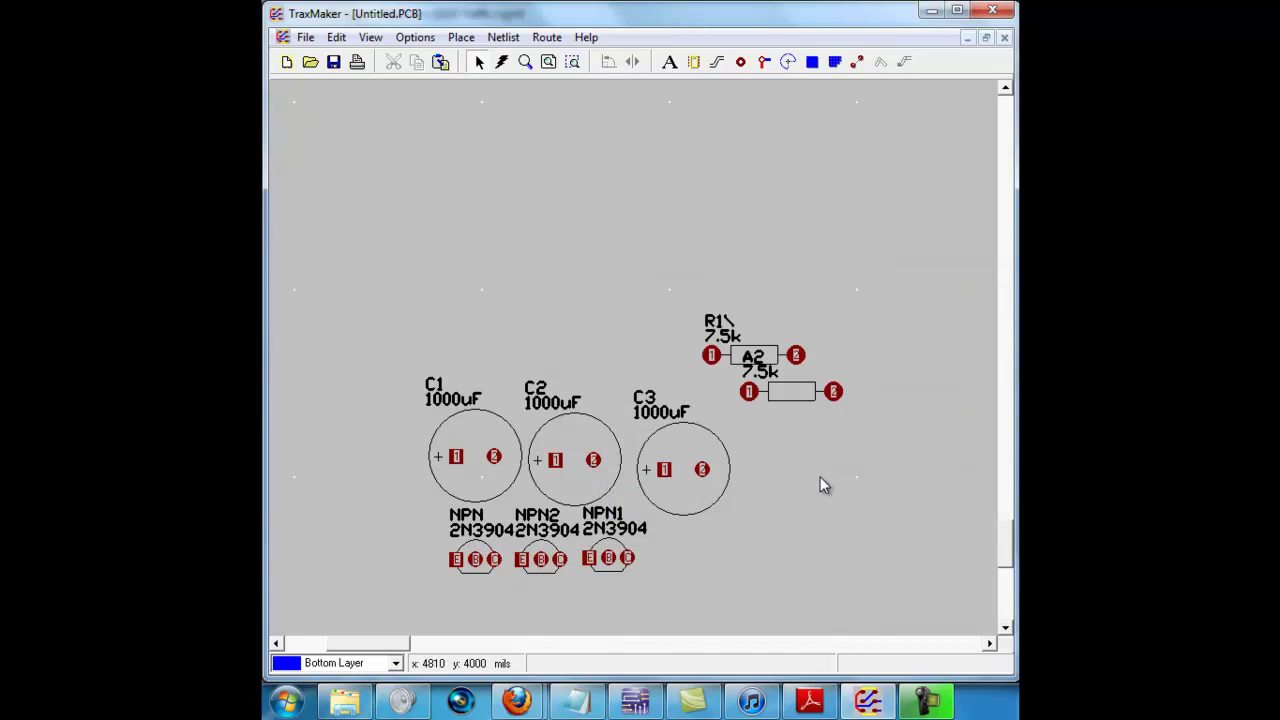
Edit the second resistor's designation, then delete the redundant A2 resistor.
double_click(738, 347)
left_click(803, 340)
key("BackSpace")
key("BackSpace")
type("2")
key("Return")
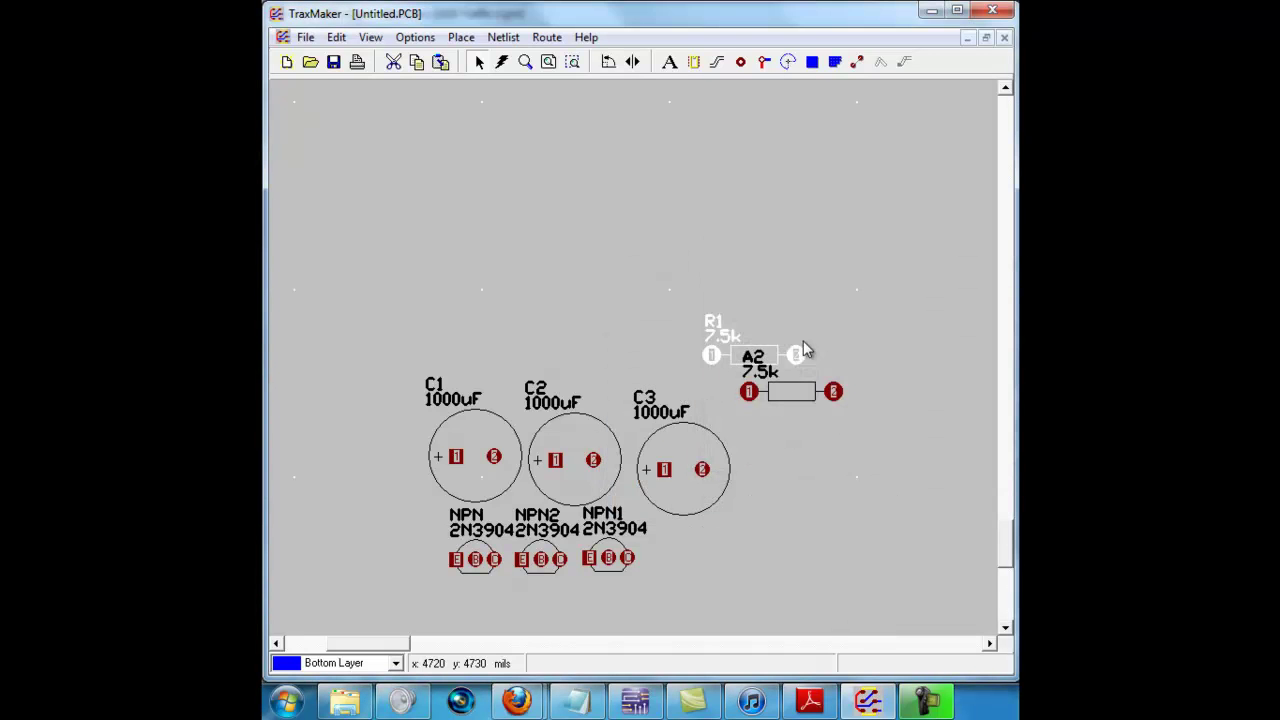
left_click(780, 390)
key("Delete")
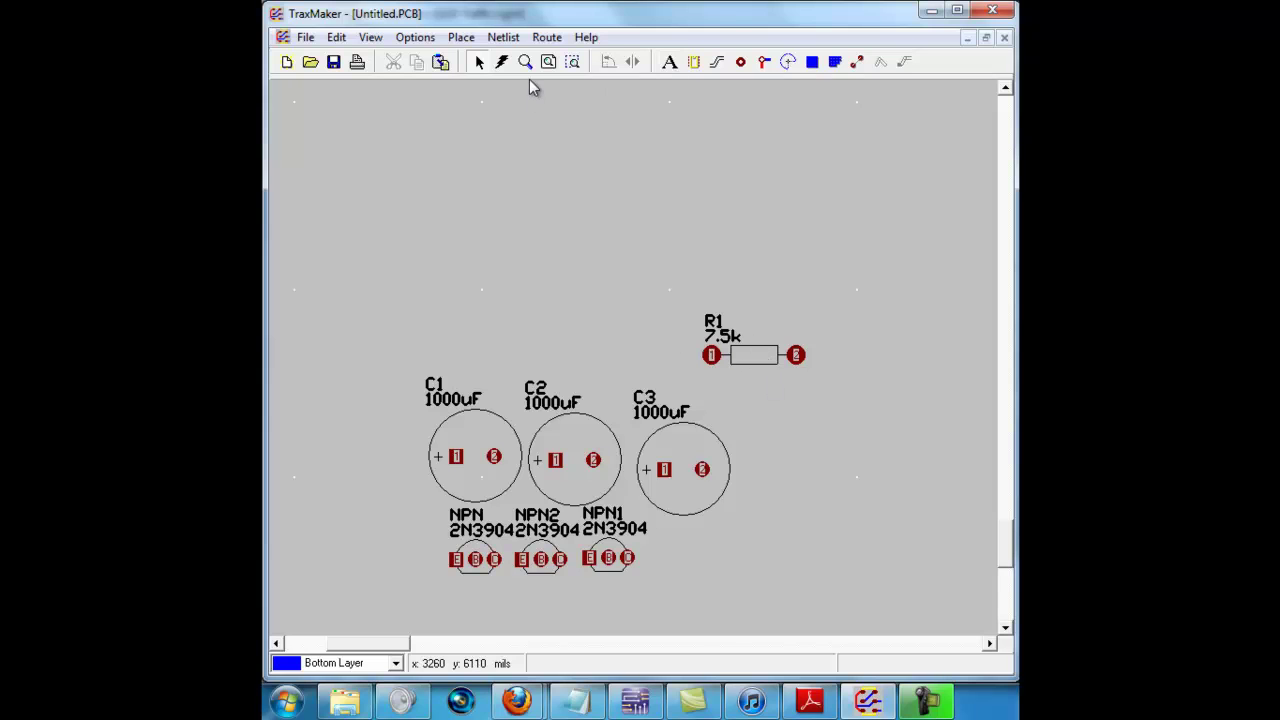
Copy R1 and place the copy as R2 to the right of C3.
left_click(548, 61)
left_click(837, 212)
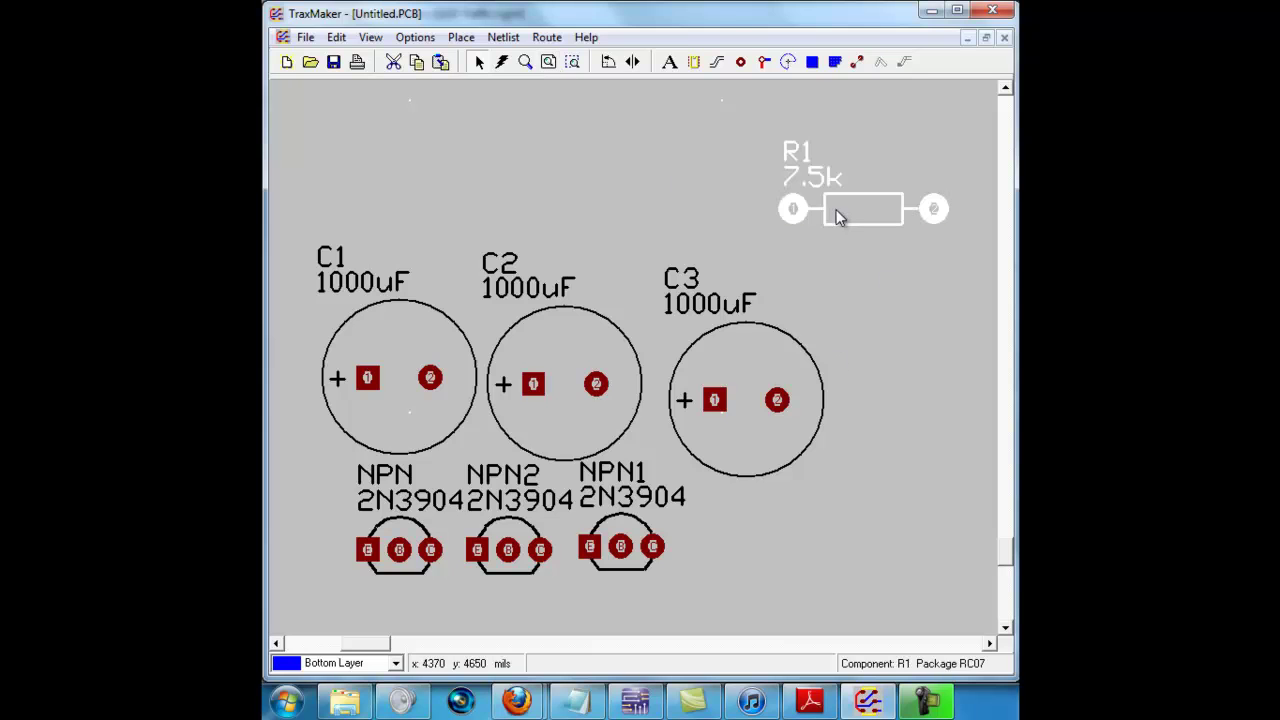
key("ctrl+c")
left_click(837, 227)
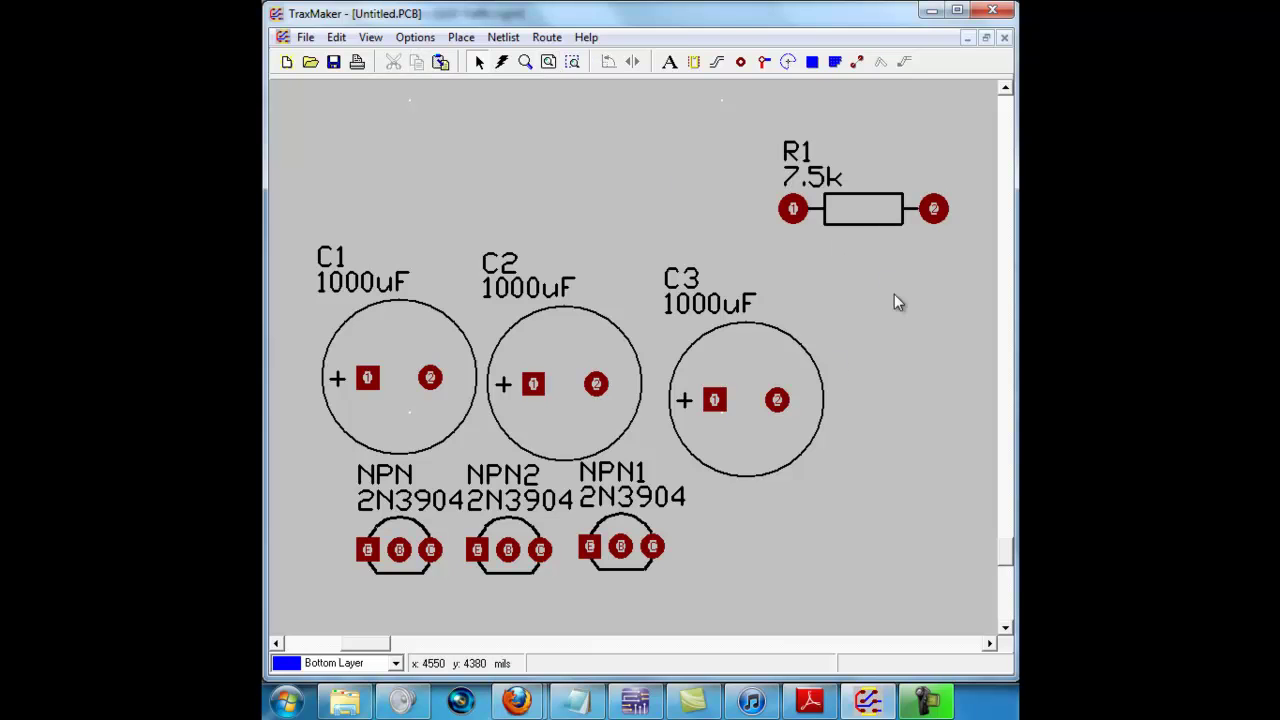
key("ctrl+v")
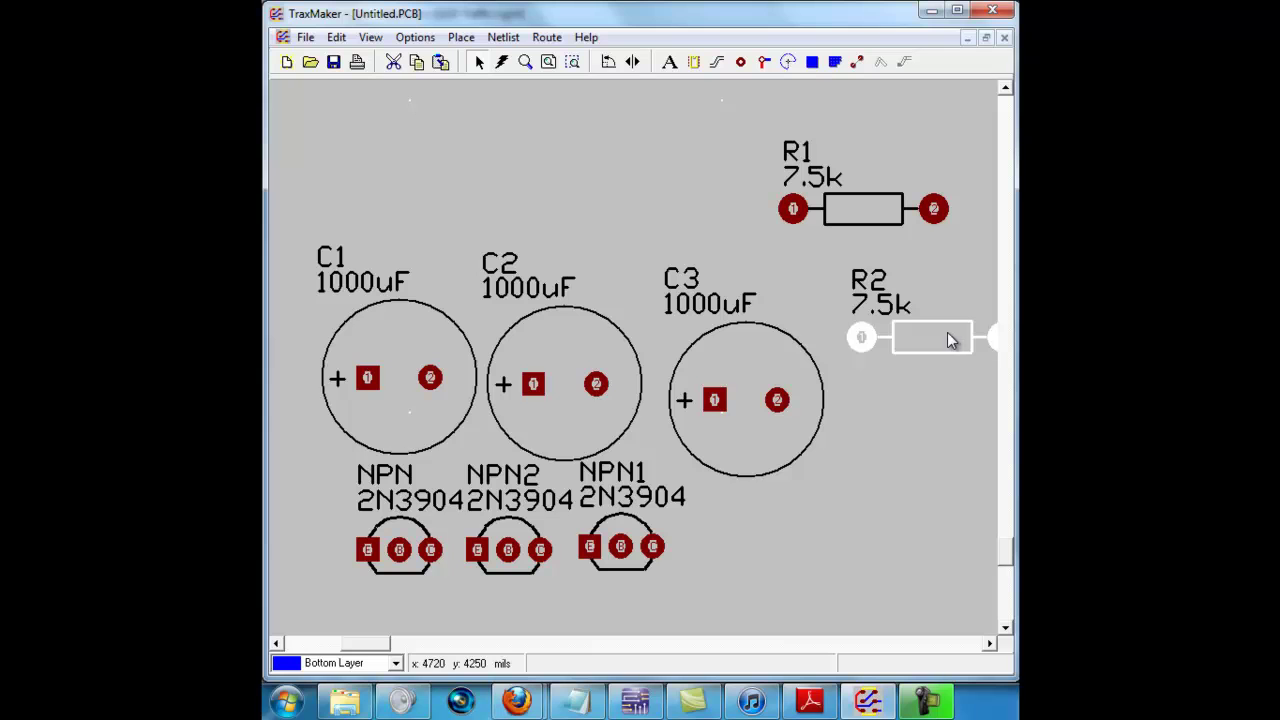
left_click(872, 338)
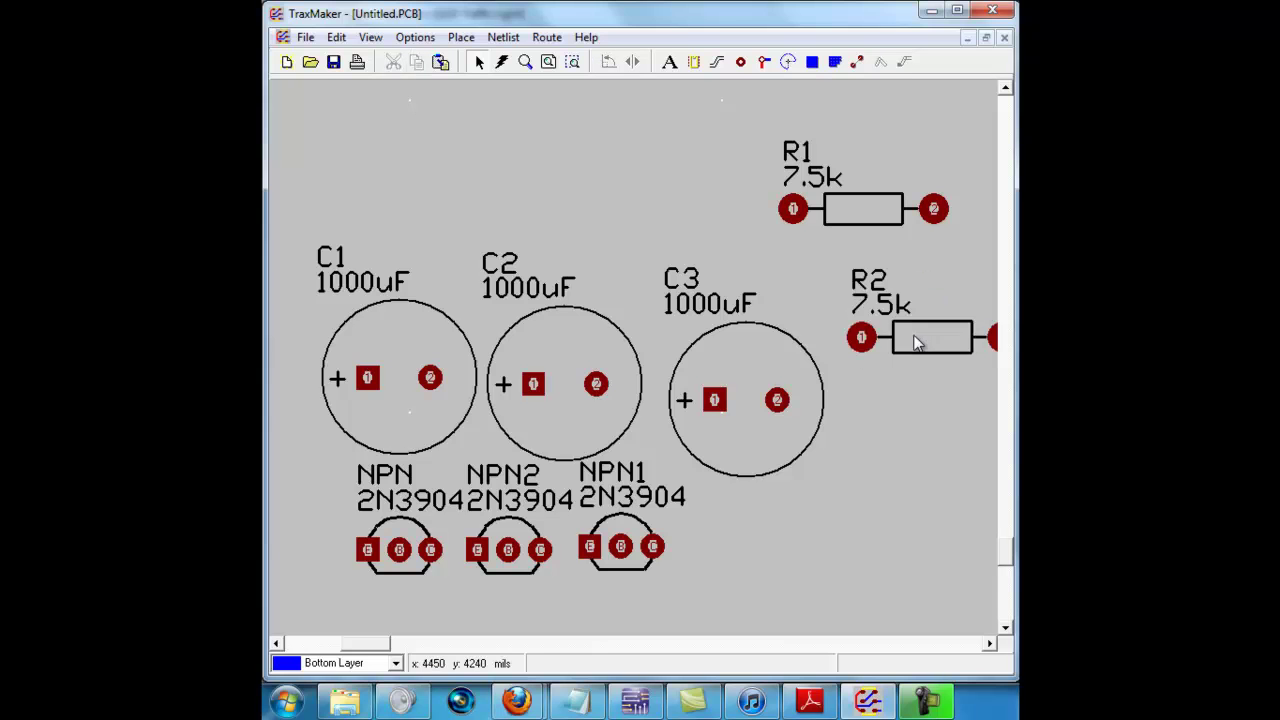
double_click(862, 338)
left_click(860, 490)
Set R2's value to 330 and paste another resistor copy for R3.
left_click(924, 333)
double_click(924, 333)
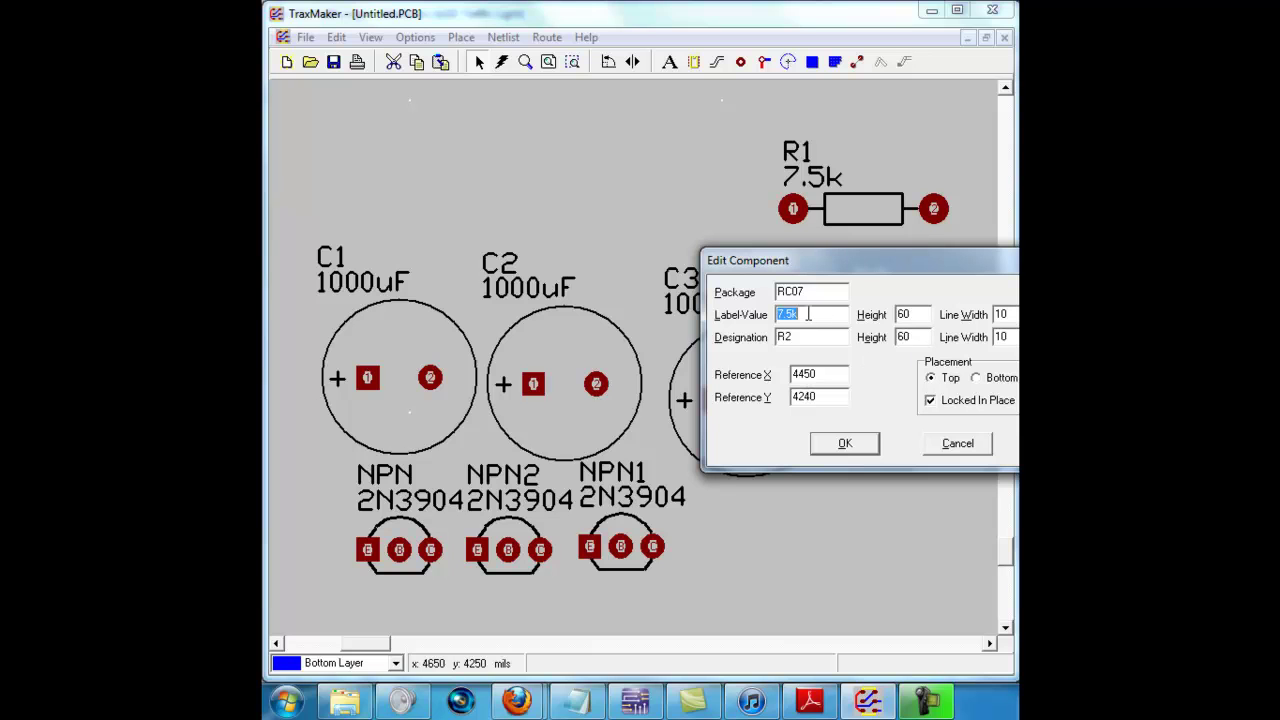
type("330")
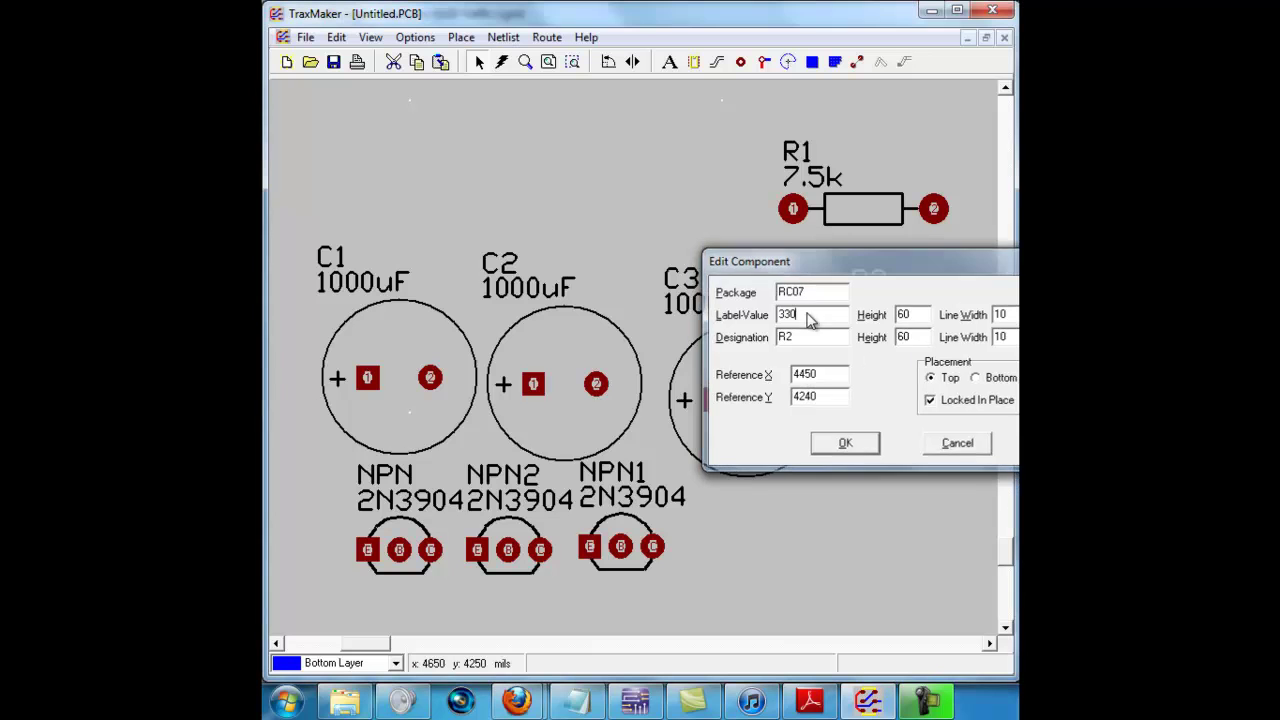
key("Return")
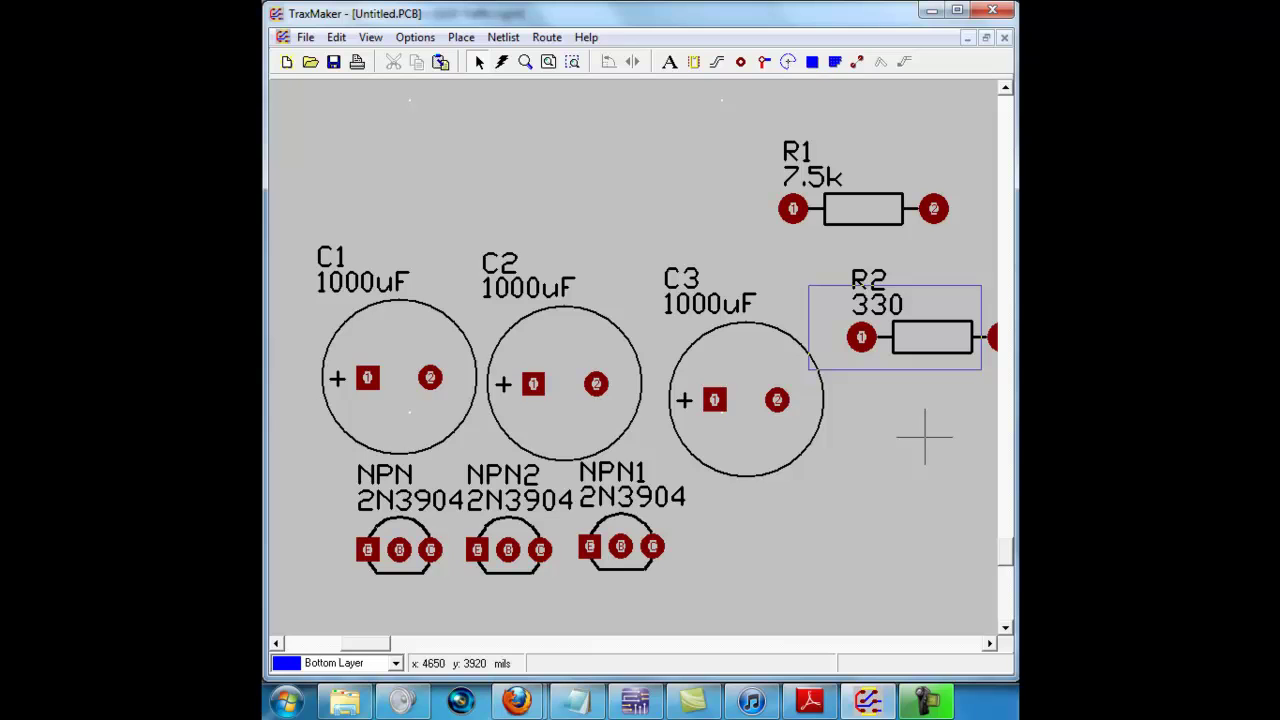
key("ctrl+v")
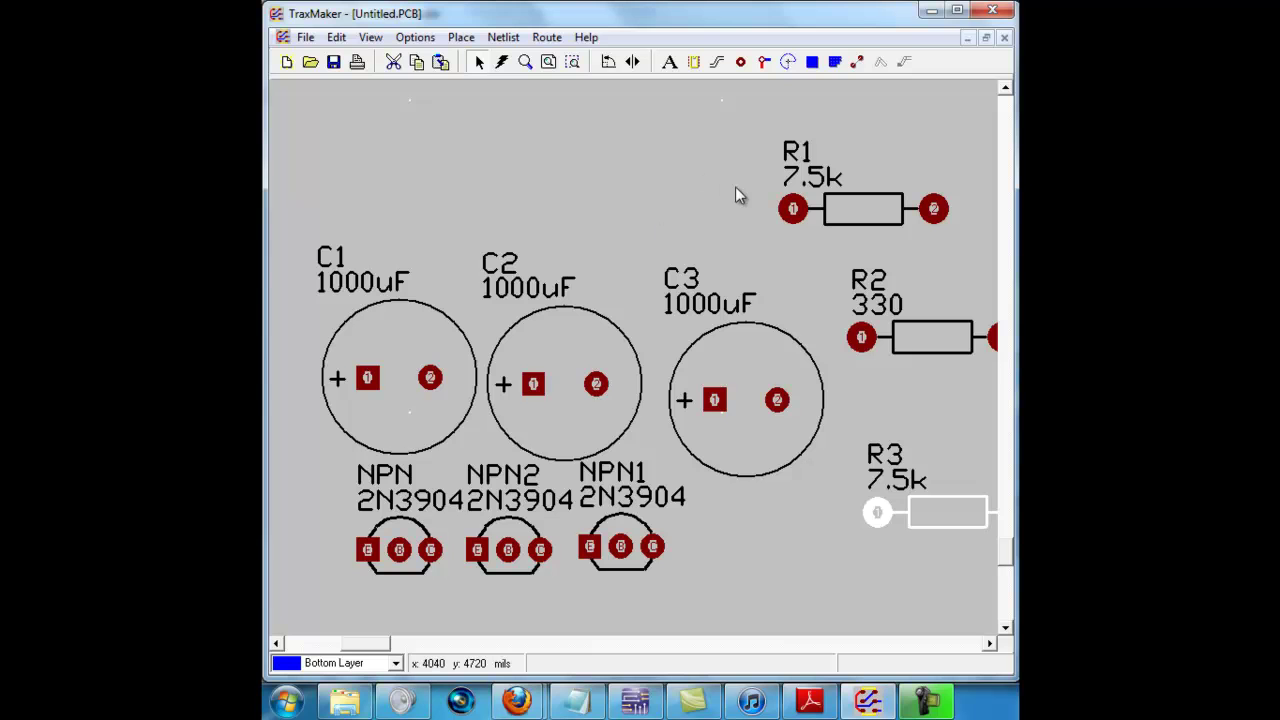
Place an RC07 resistor R4 above C2 and change its value from 7.5k to 1k.
left_click(695, 62)
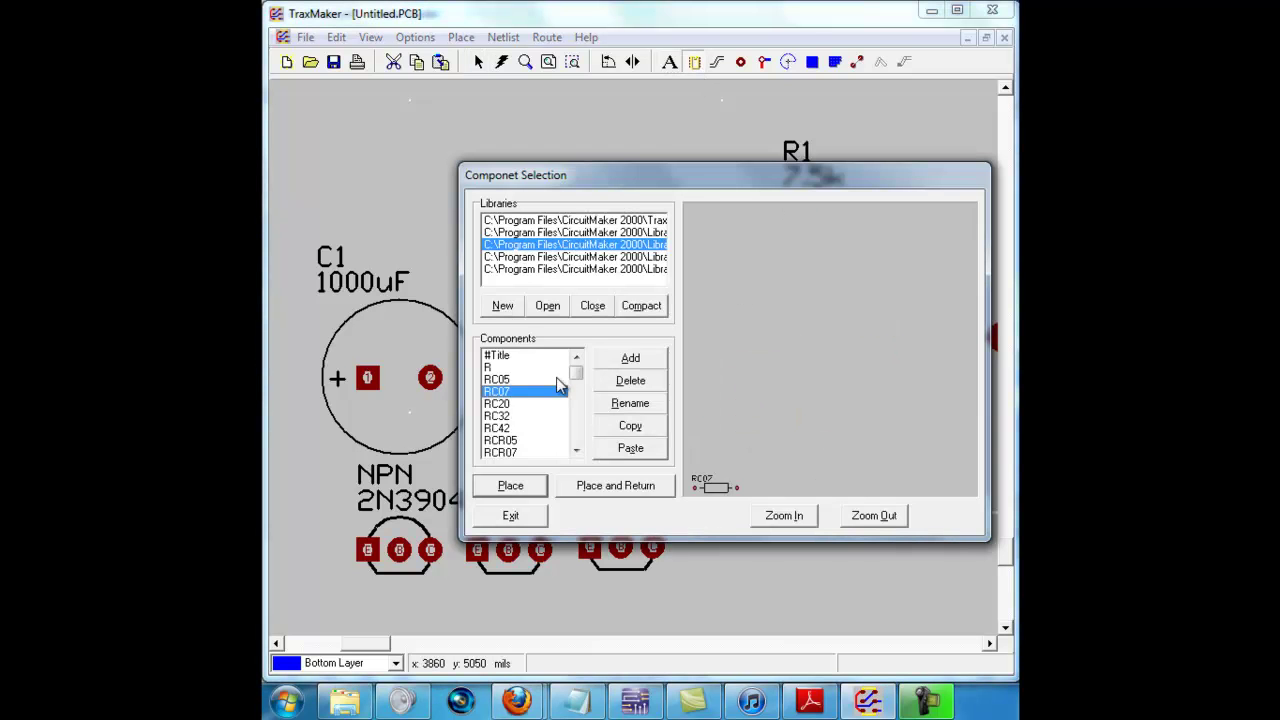
double_click(513, 393)
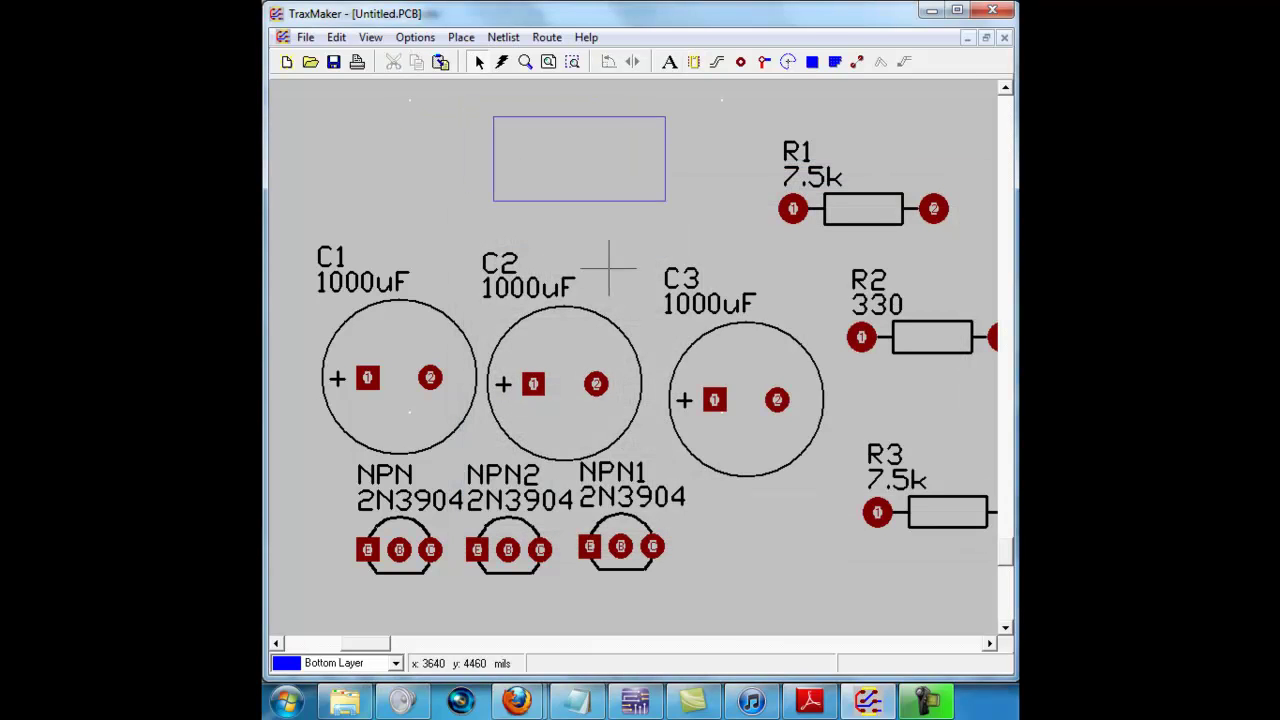
left_click(608, 268)
double_click(571, 171)
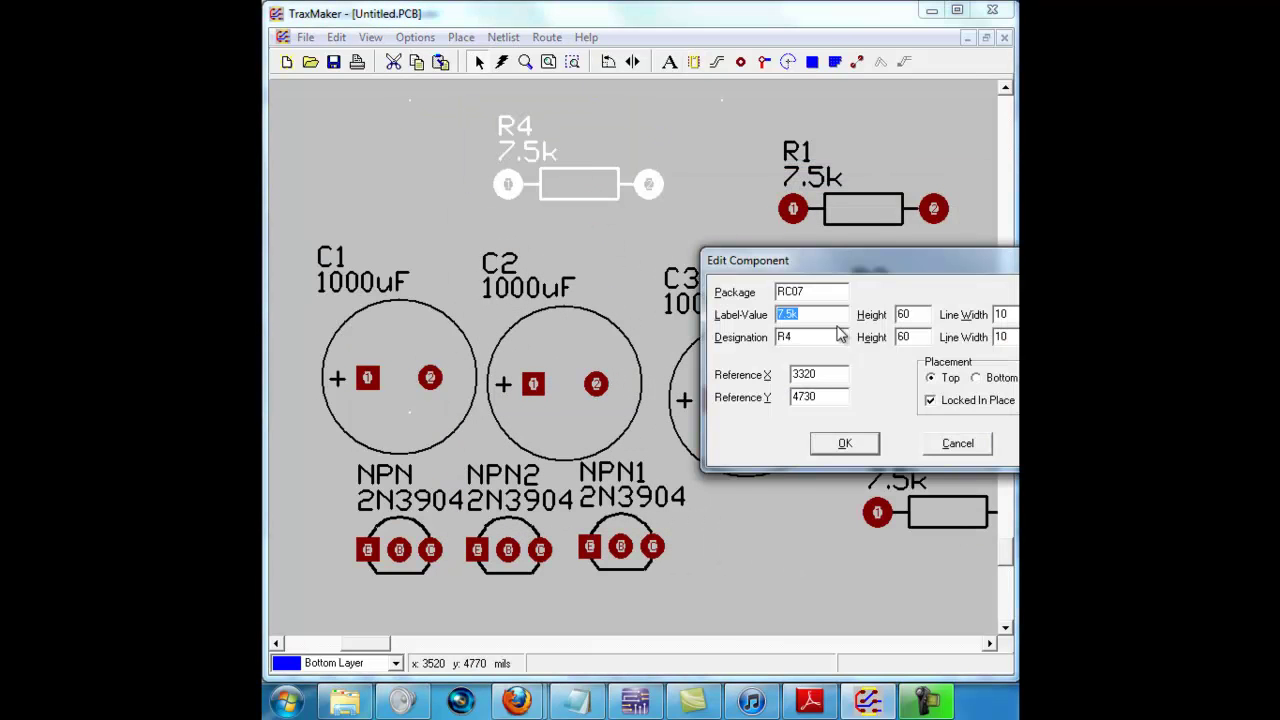
left_click(791, 315)
left_click_drag(791, 315, 680, 360)
type("1k")
key("Return")
left_click(667, 206)
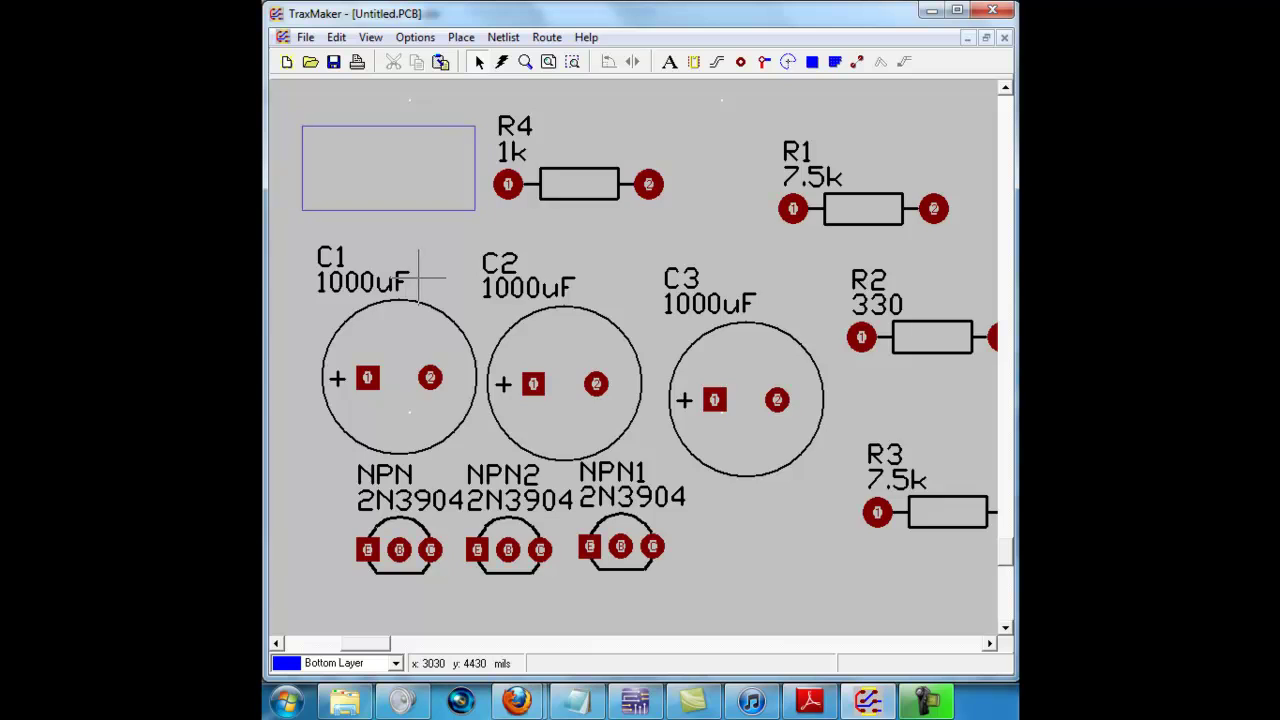
Place resistor R5 at the board's upper left and set its value to 12k.
left_click(383, 186)
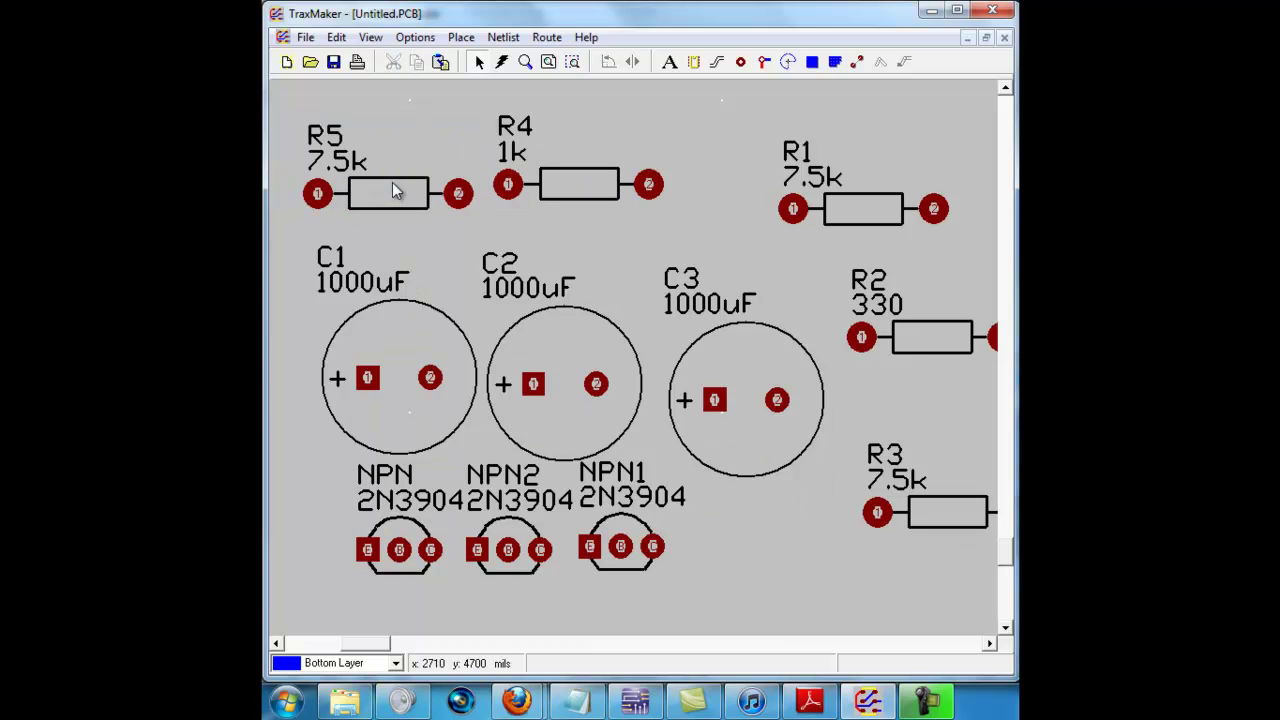
left_click(376, 205)
double_click(377, 203)
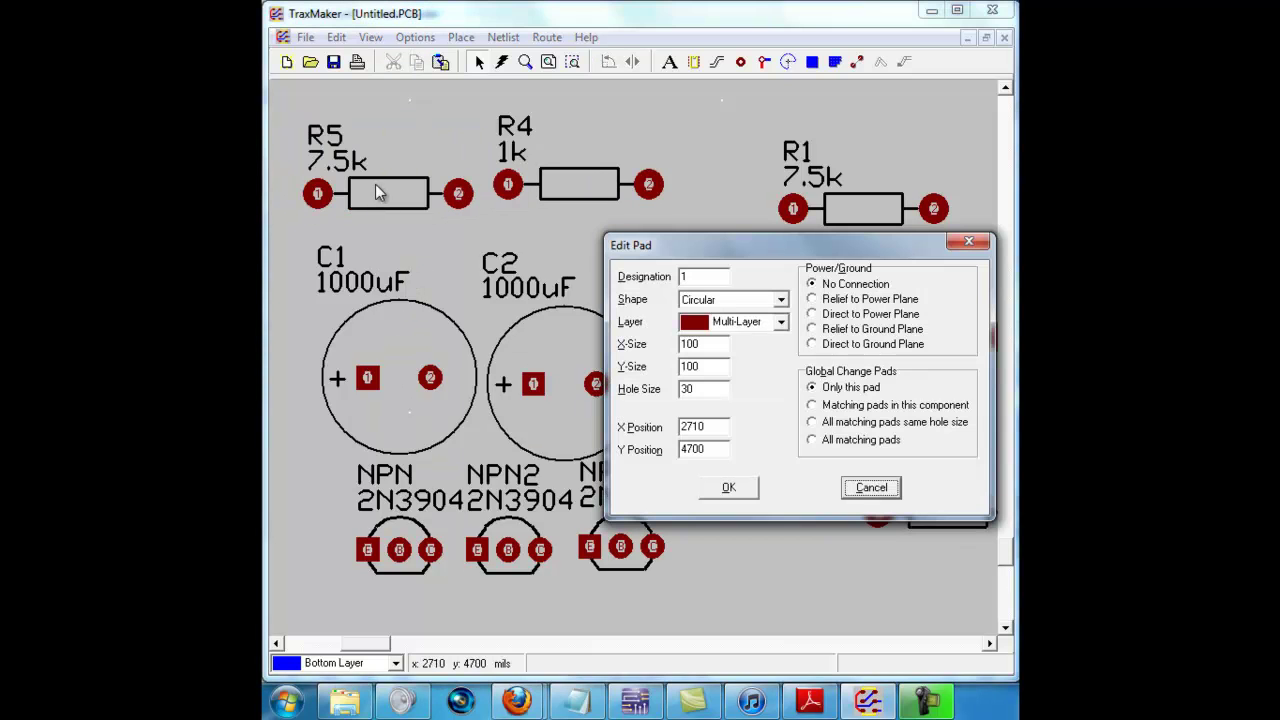
double_click(711, 389)
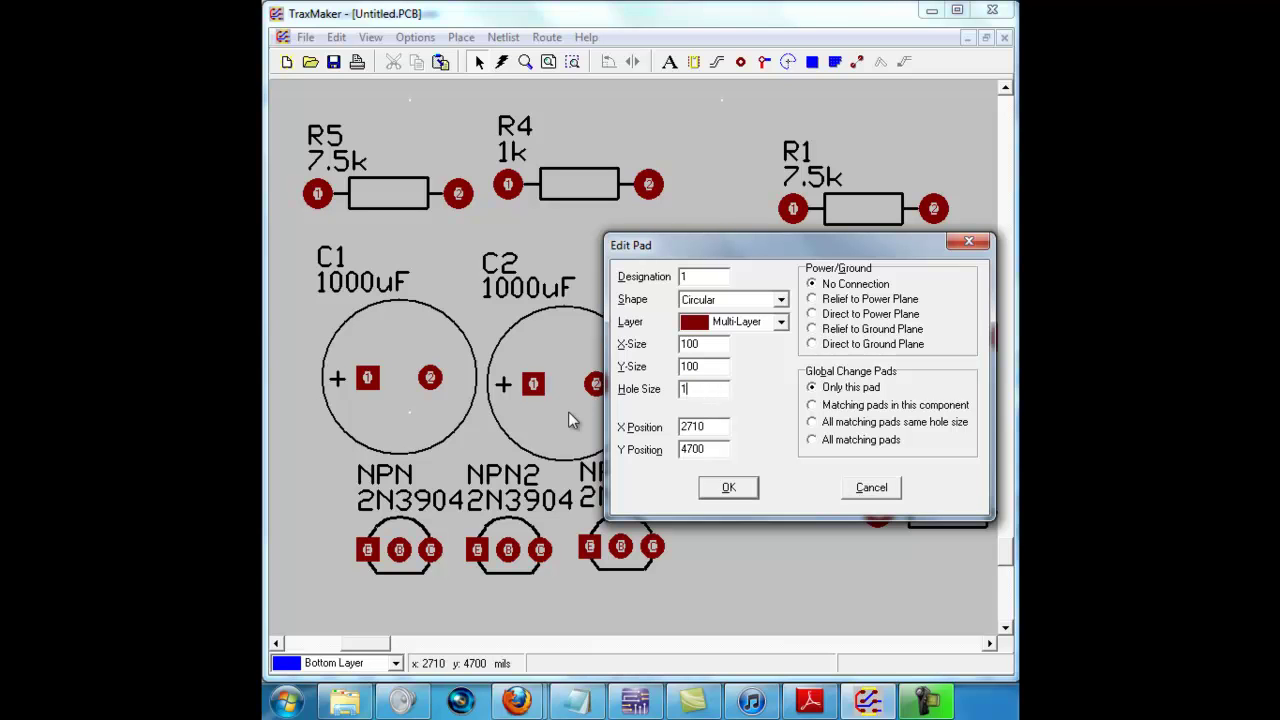
key("Return")
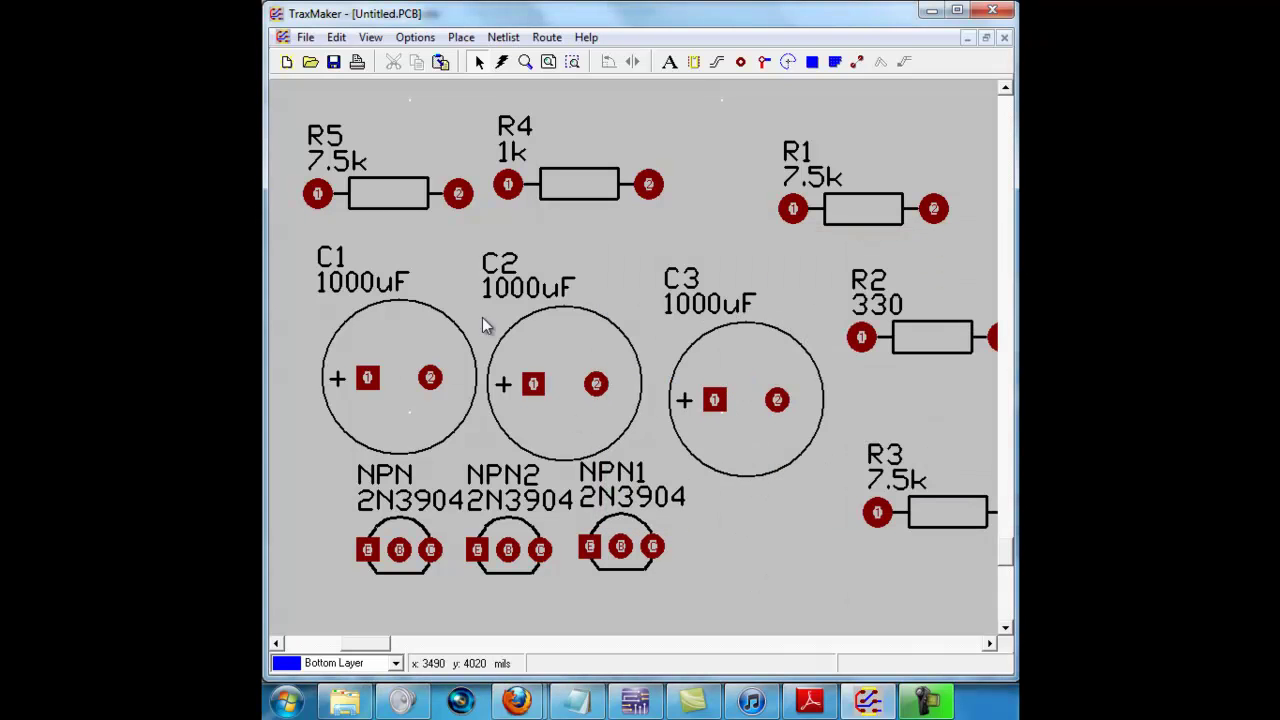
double_click(390, 203)
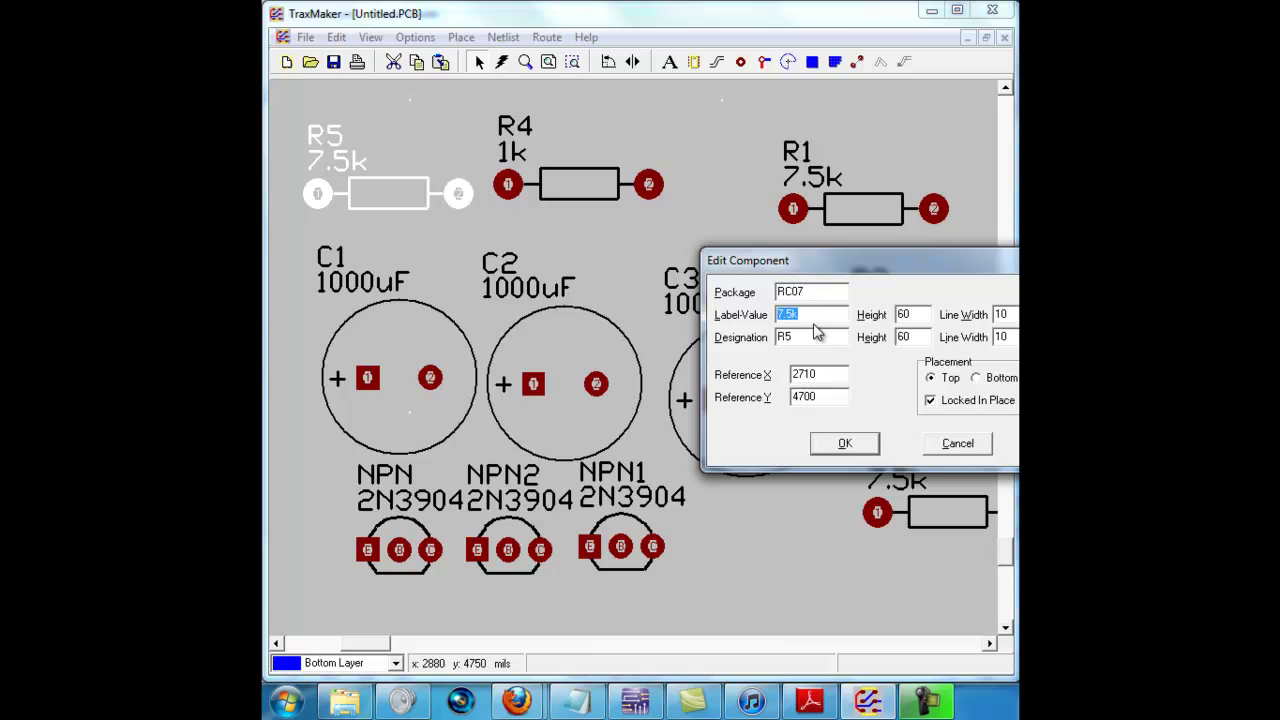
left_click_drag(798, 314, 777, 317)
key("Return")
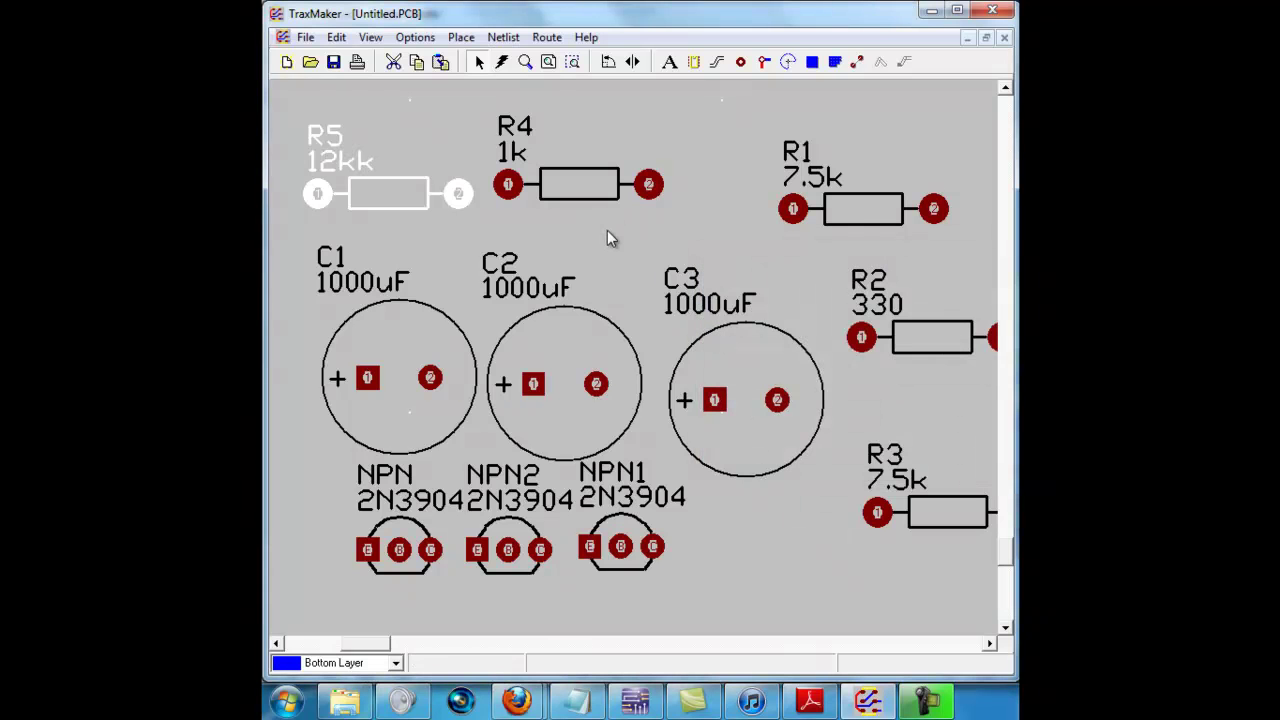
left_click(607, 244)
left_click(372, 193)
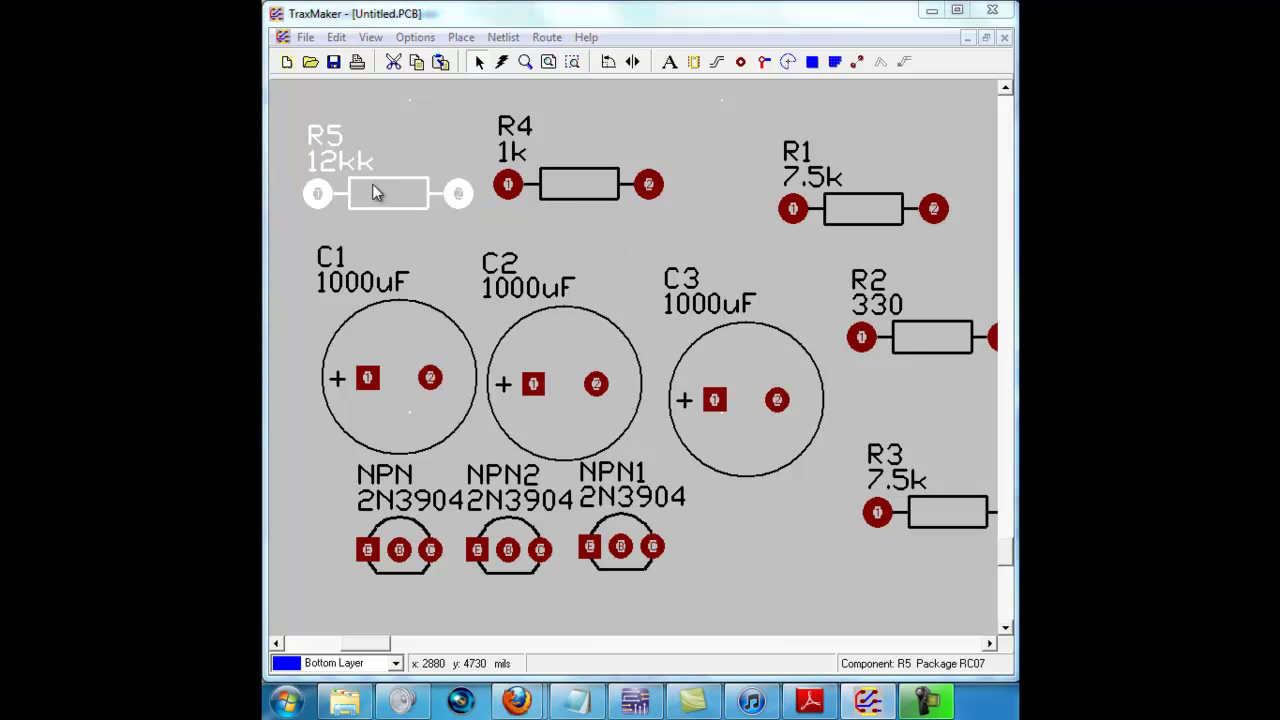
double_click(372, 193)
type("12k")
key("Return")
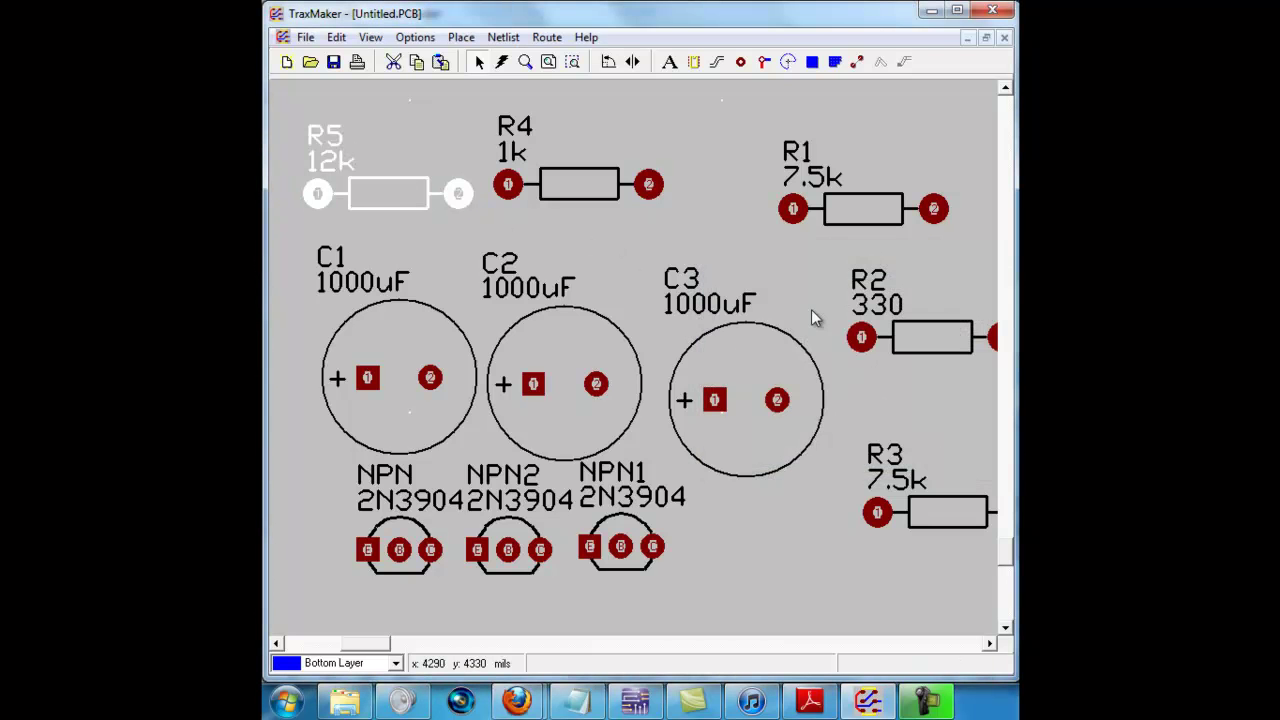
Paste a copy of R1 at the top as R6 with value 1.5k.
left_click(737, 209)
key("ctrl+v")
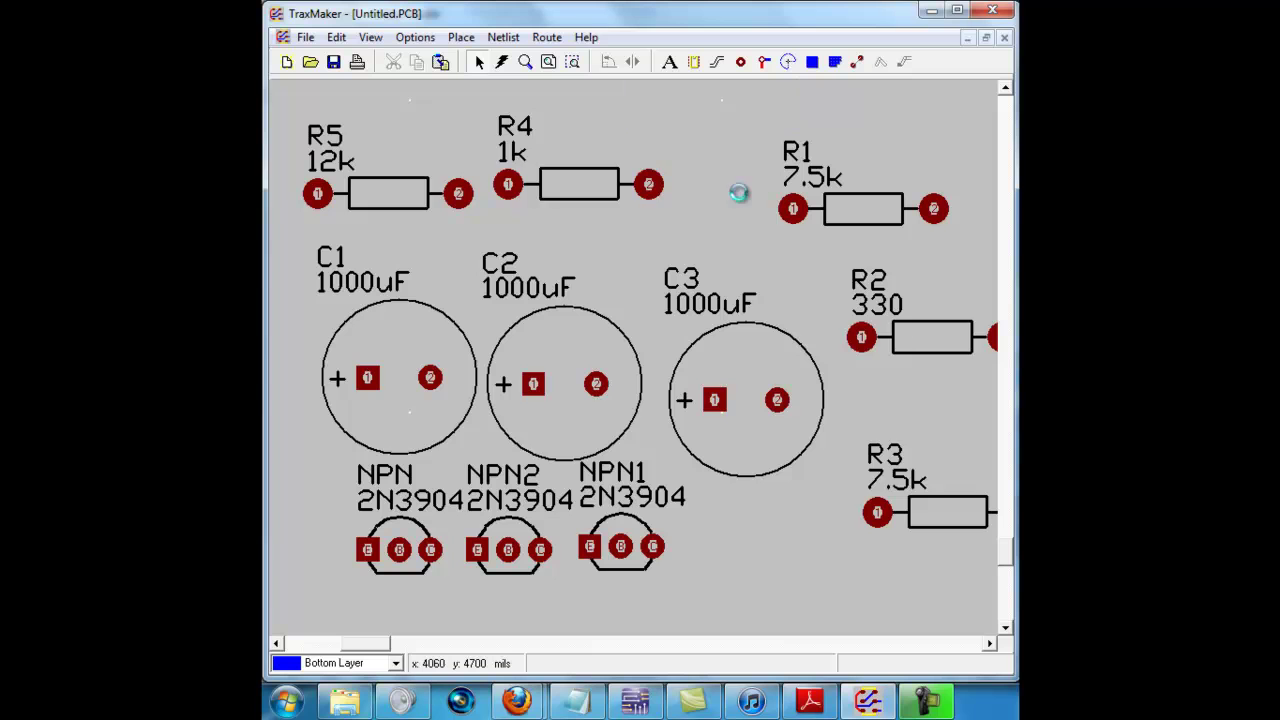
left_click(688, 110)
double_click(685, 112)
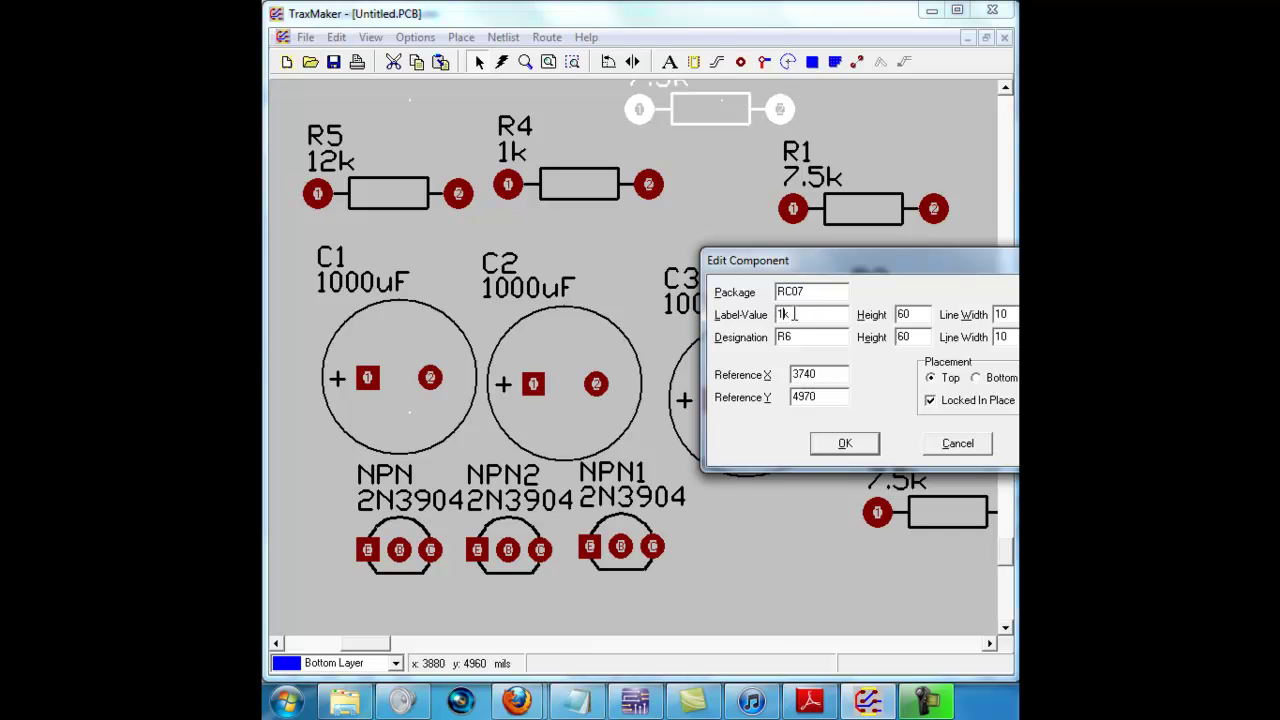
type("1.5k")
key("Return")
left_click(622, 90)
left_click(572, 62)
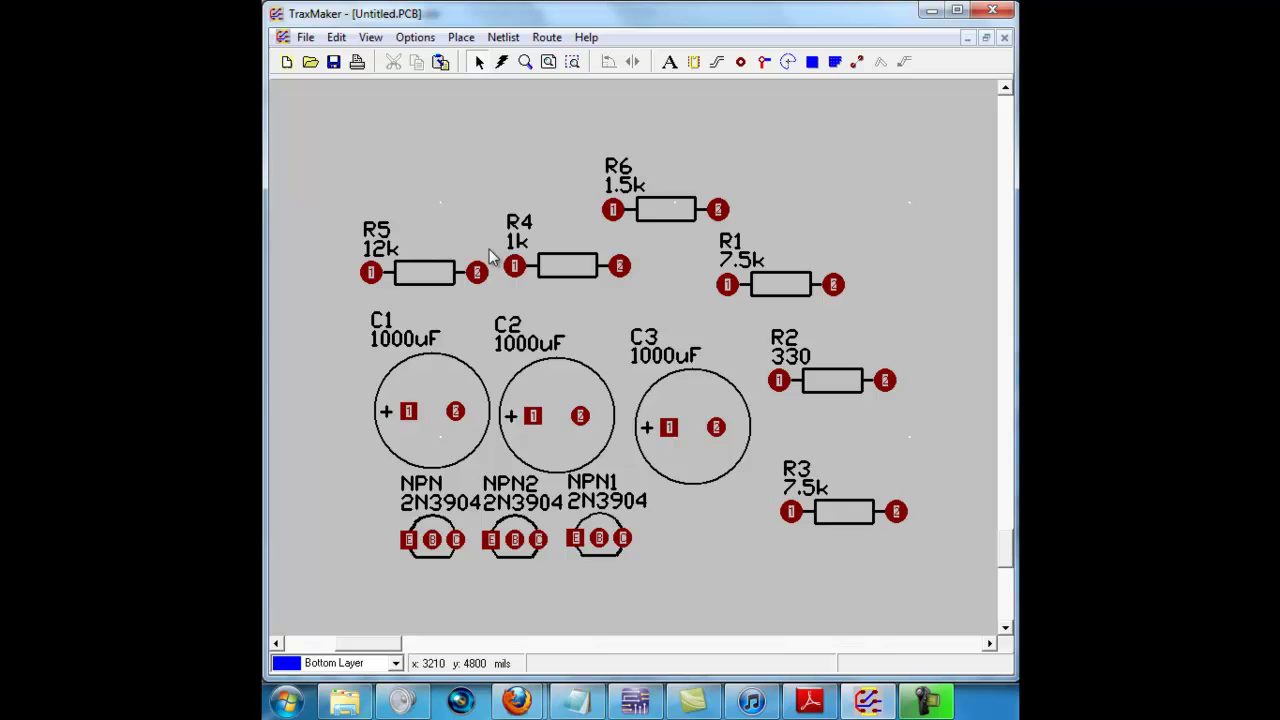
Bring up the component library on the DIP parts library.
left_click(693, 62)
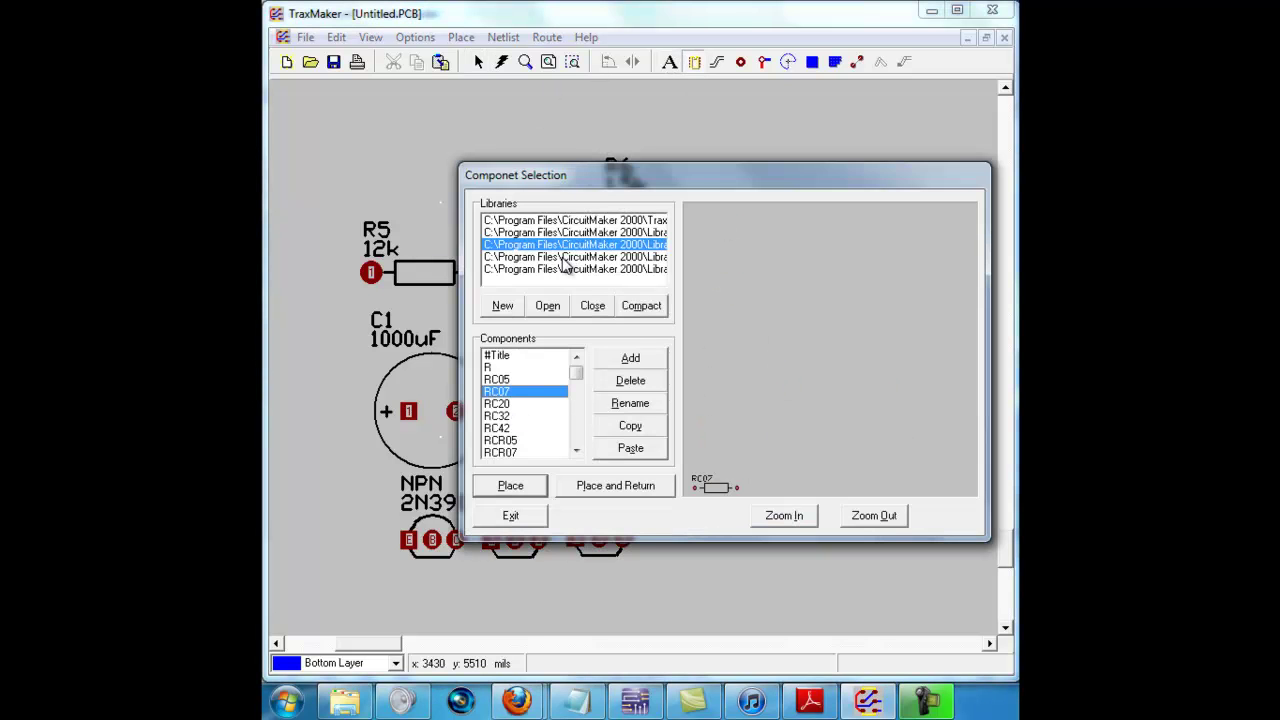
left_click(555, 233)
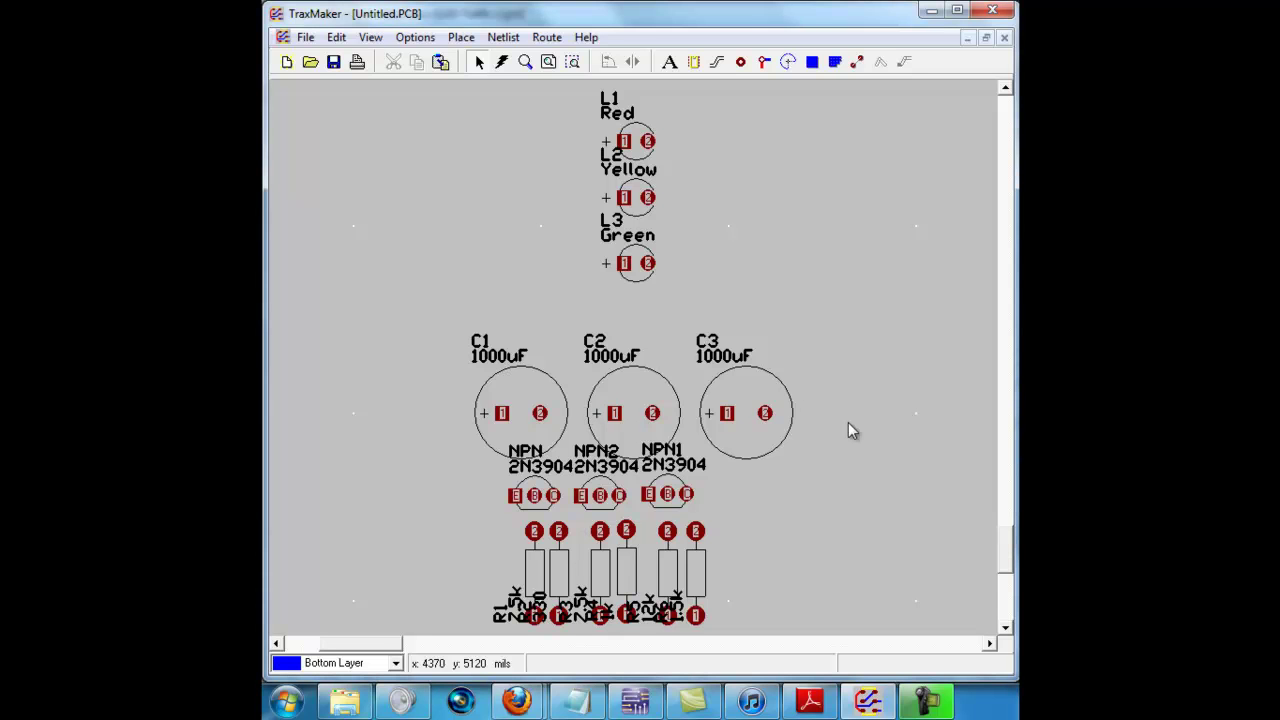
Draw bottom-layer tracks from R1's and R2's top pads up to the first transistor's pins.
key("t")
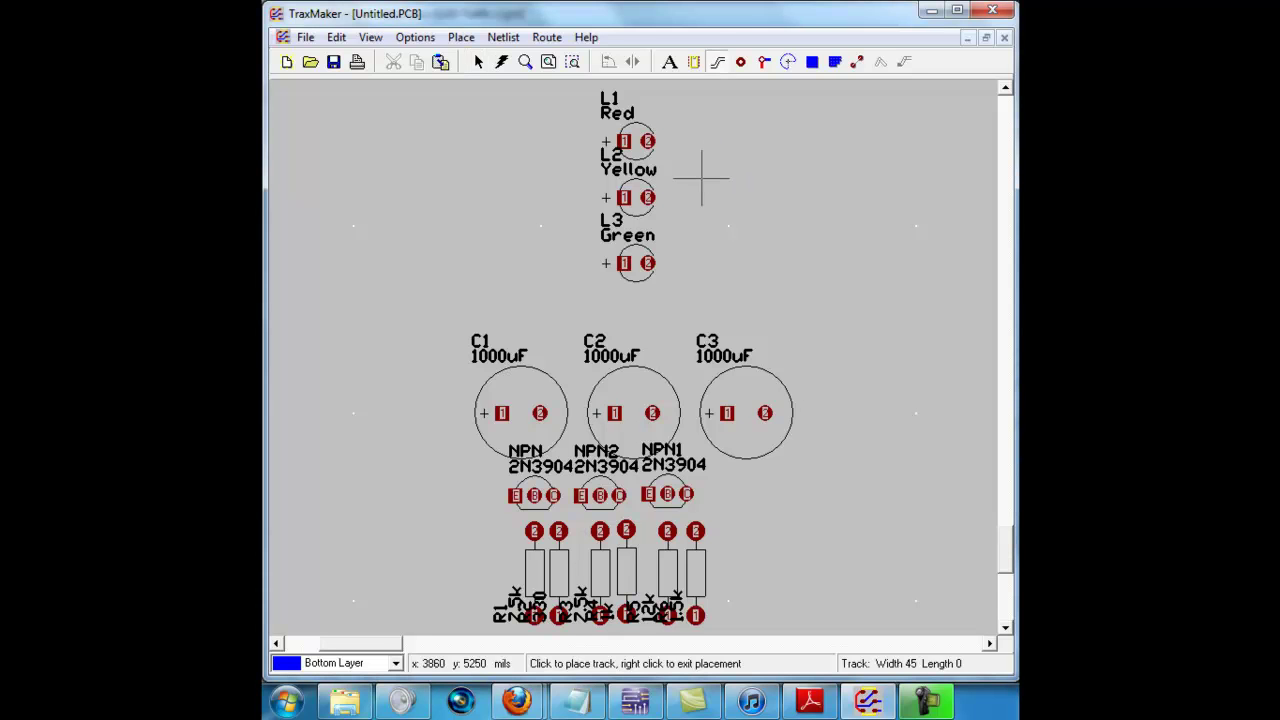
left_click(533, 530)
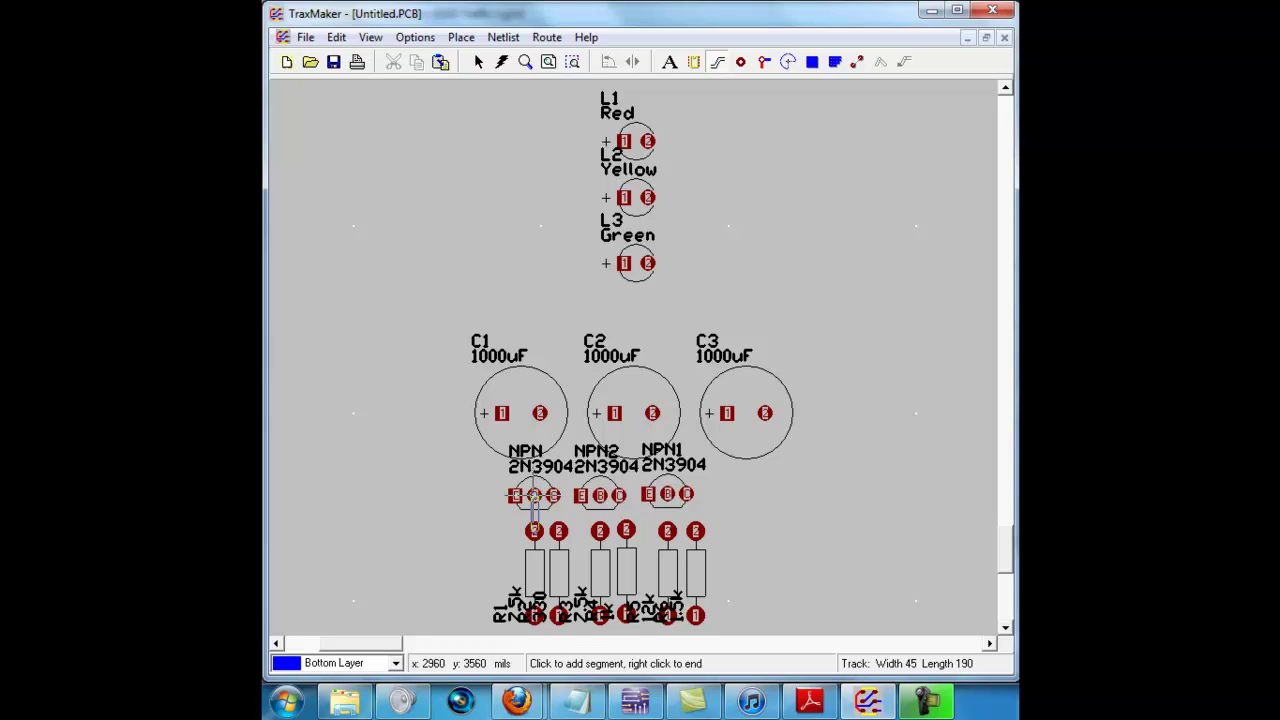
left_click(534, 496)
right_click(534, 496)
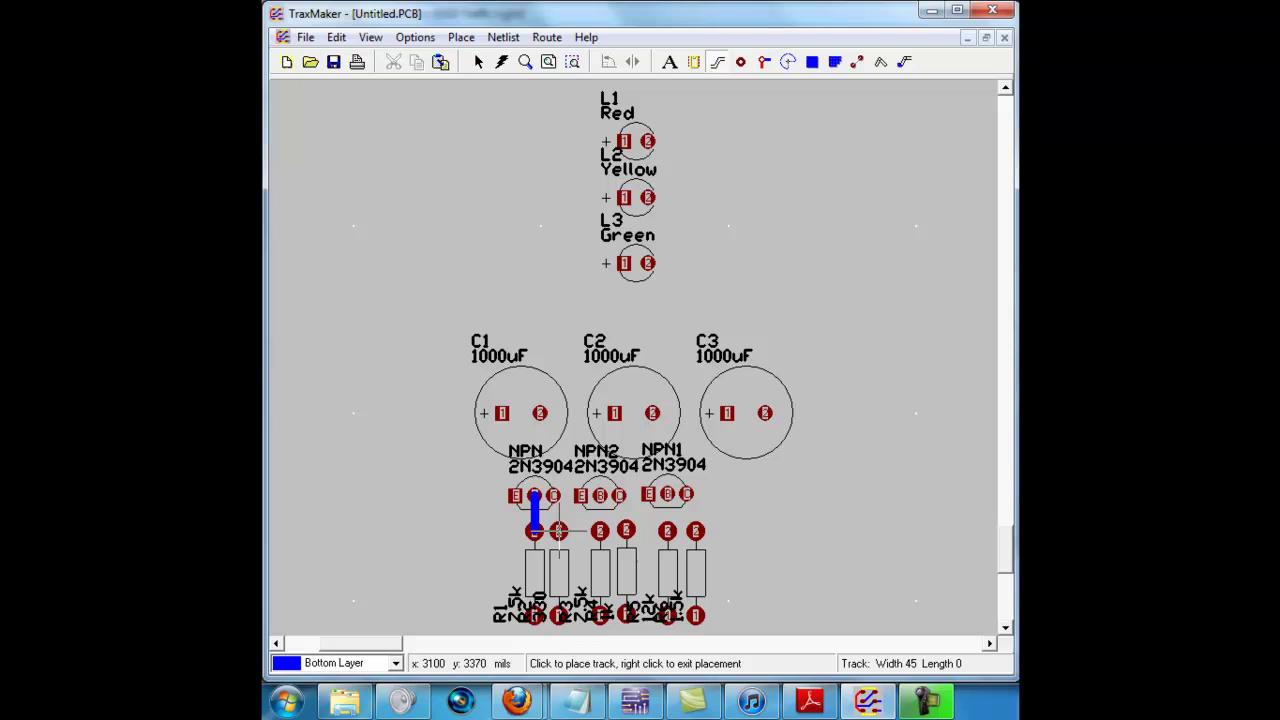
left_click(558, 530)
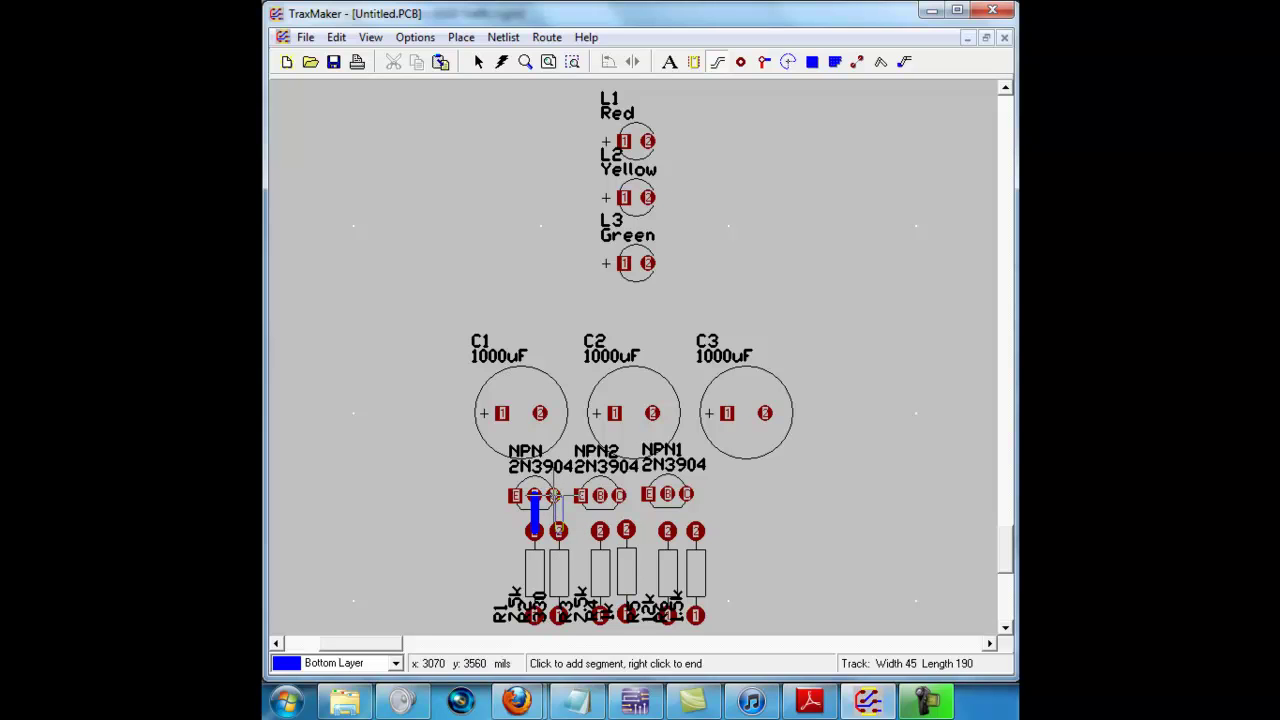
left_click(554, 495)
right_click(554, 495)
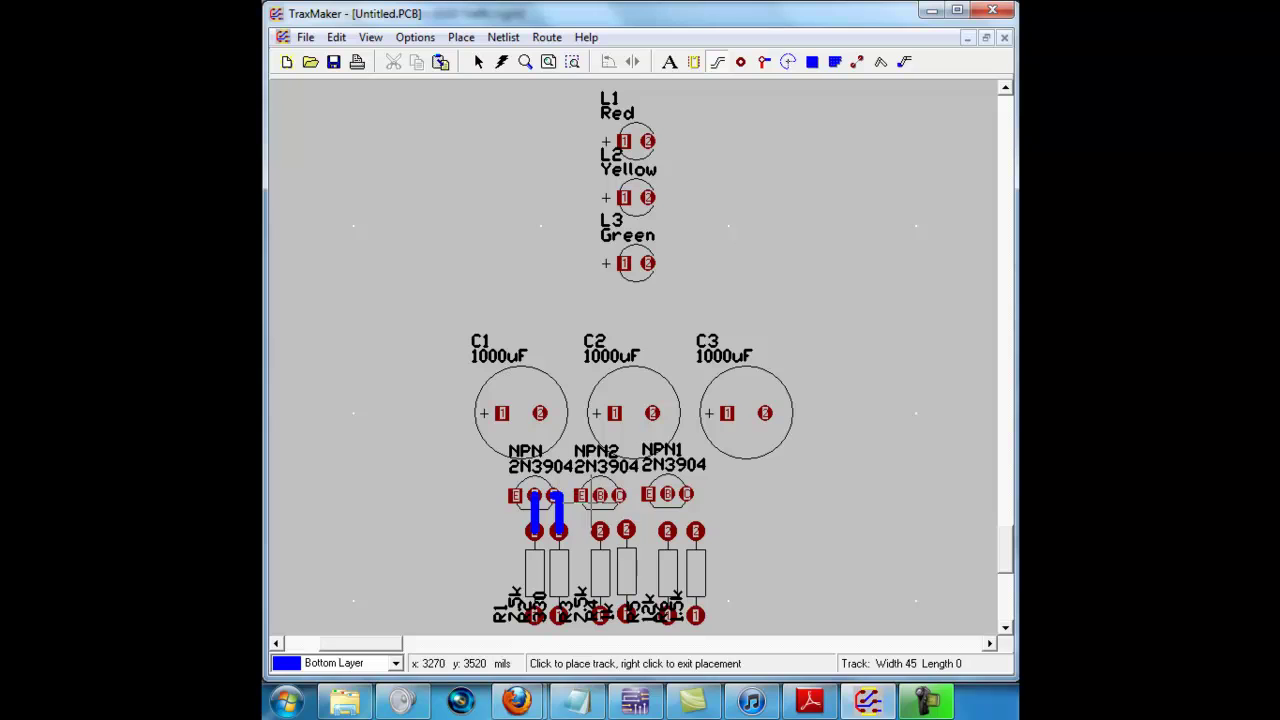
Connect R3's and R4's top pads to NPN2's pins with short tracks.
left_click(599, 530)
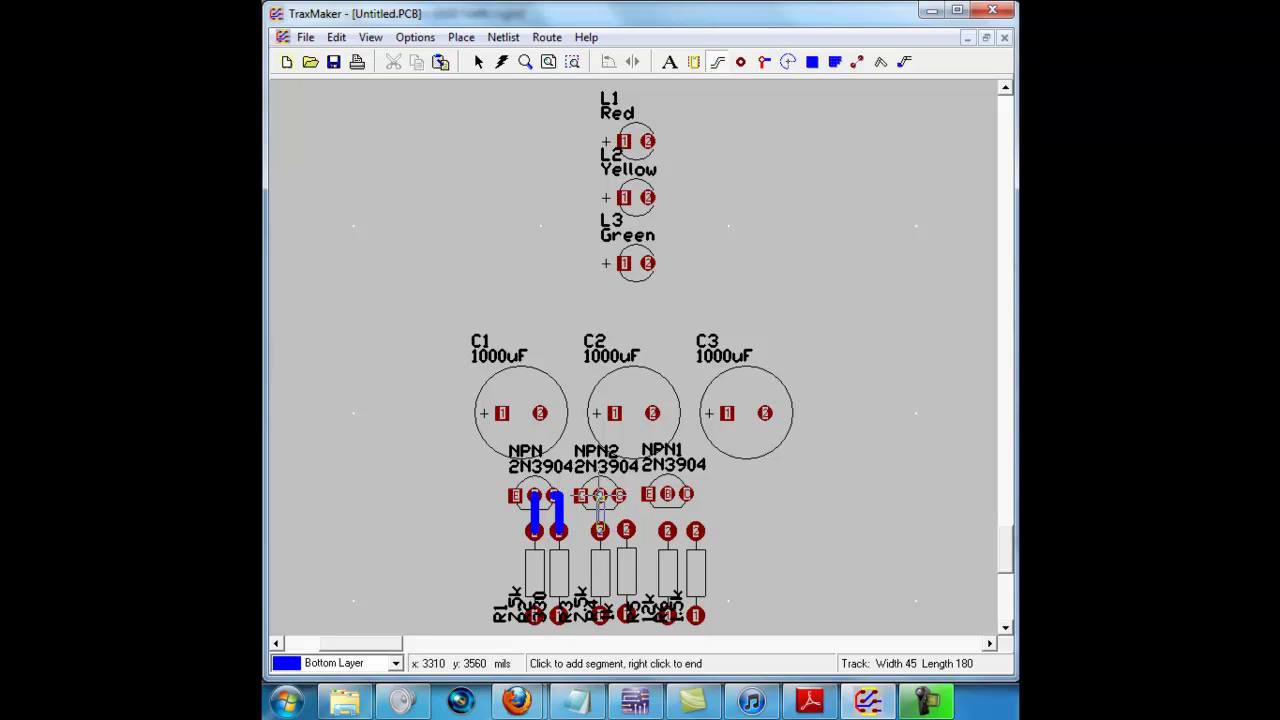
left_click(600, 495)
right_click(600, 495)
left_click(626, 530)
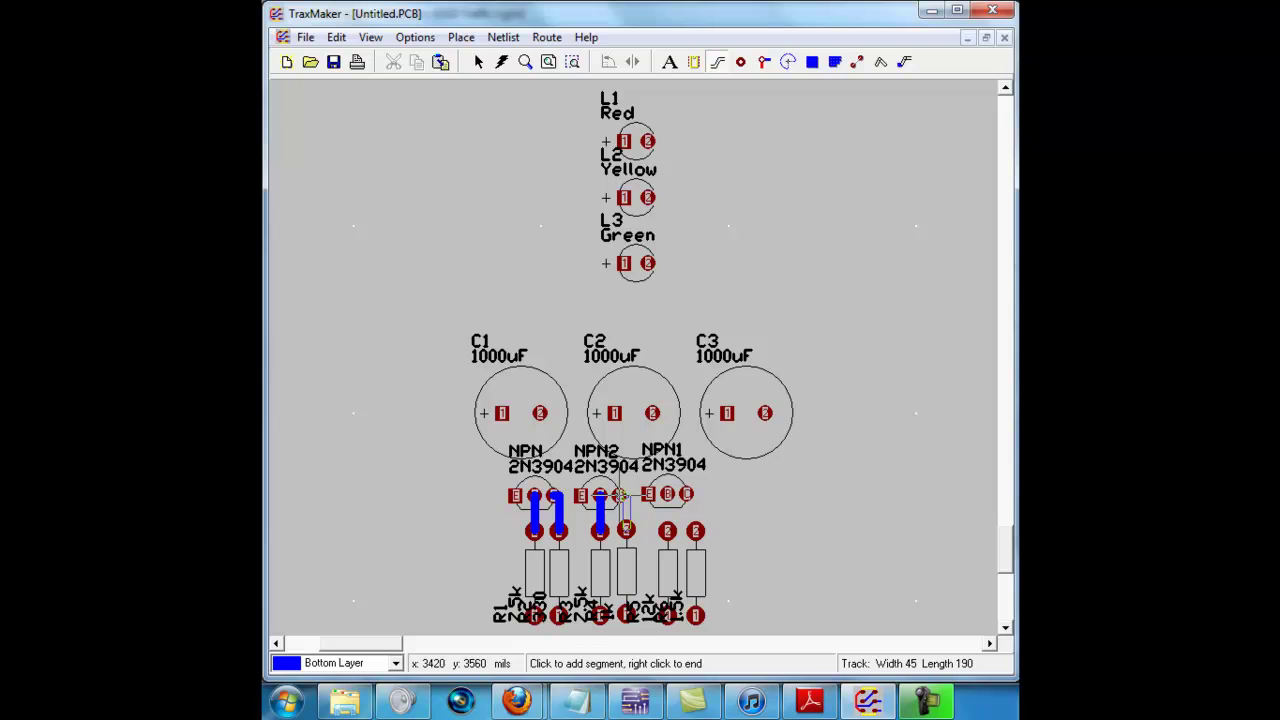
left_click(621, 494)
right_click(621, 494)
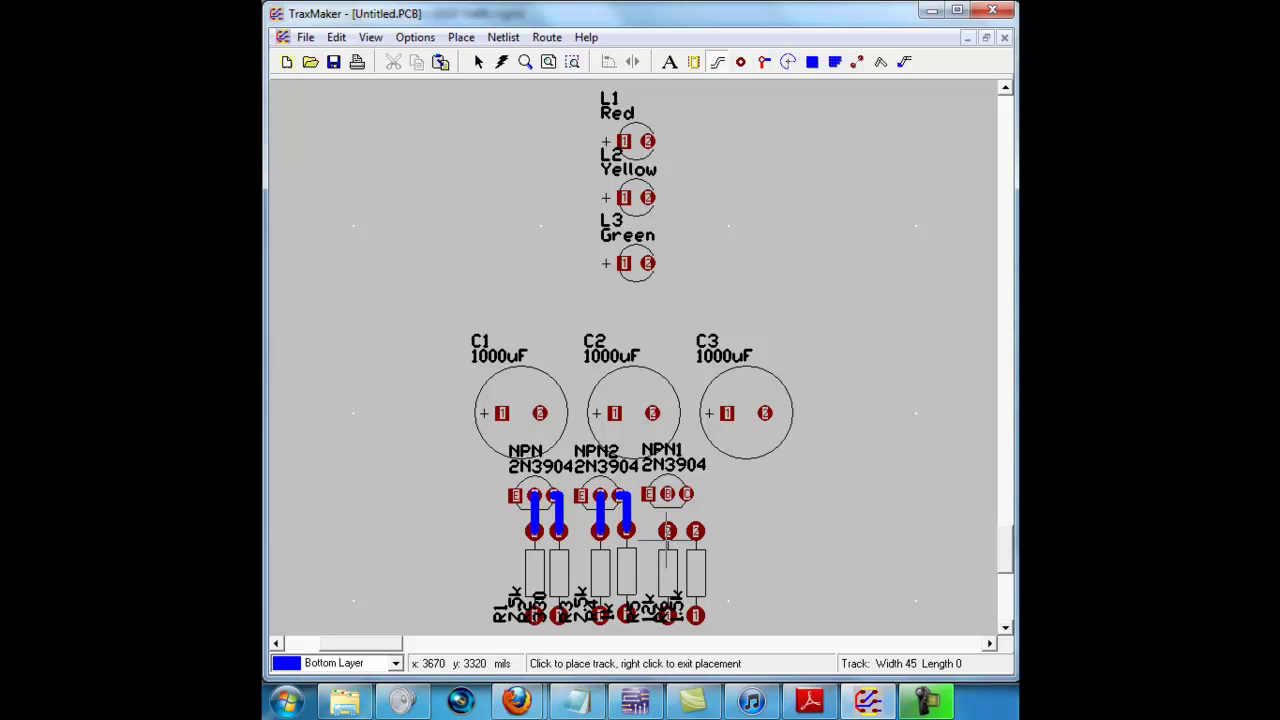
Track NPN1's two pins down to the two resistor pads beneath it.
left_click(667, 530)
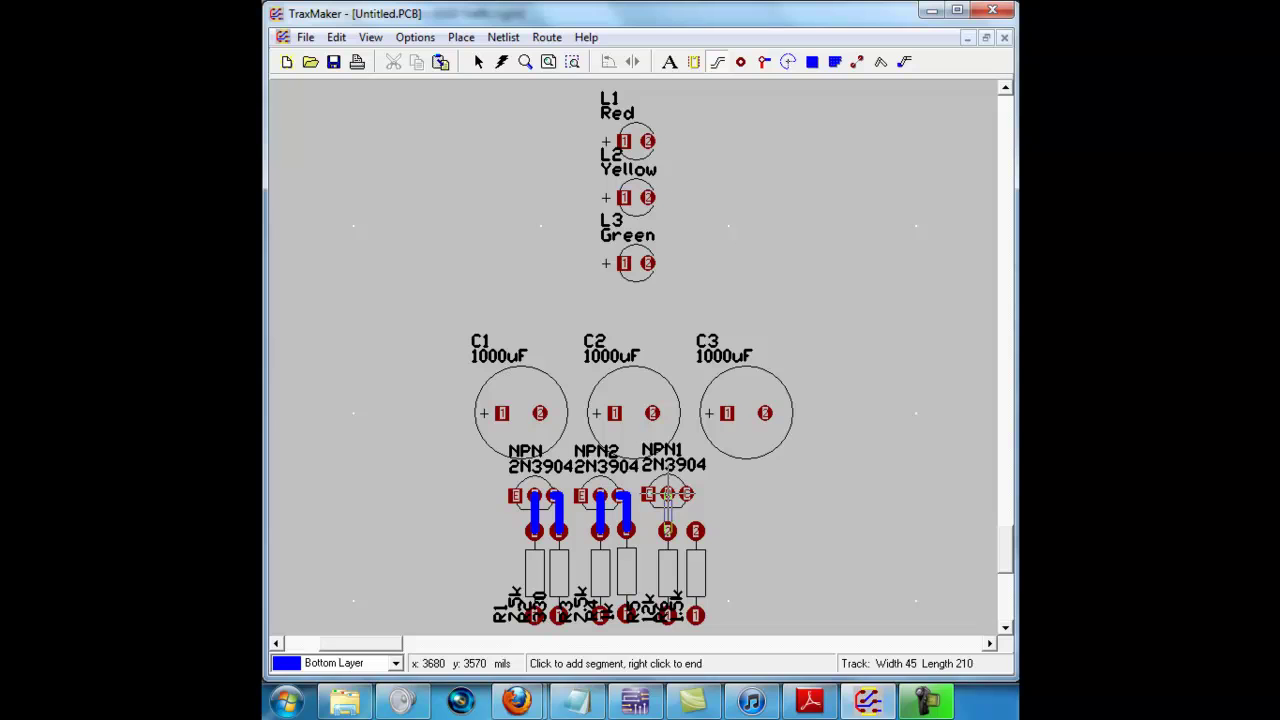
left_click(667, 494)
right_click(667, 494)
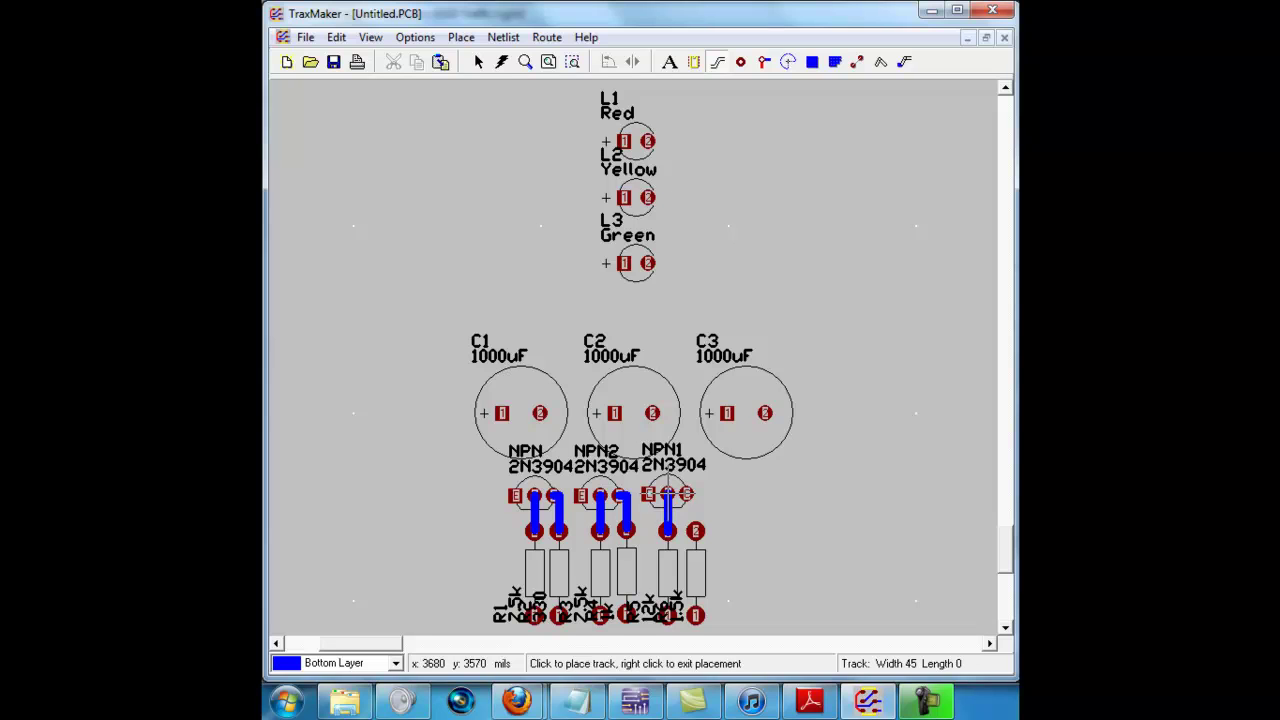
left_click(686, 493)
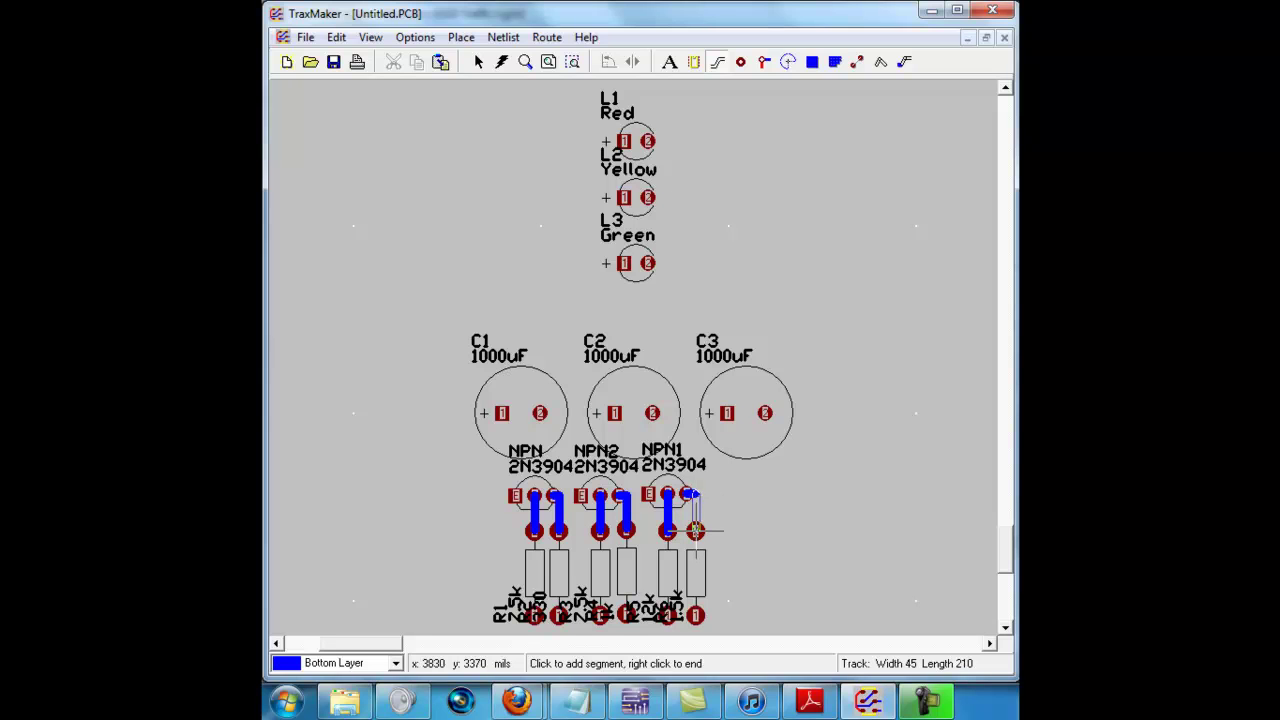
left_click(695, 530)
right_click(695, 530)
Place two ROUND100 pads, one above the other, right of the transistors.
right_click(658, 333)
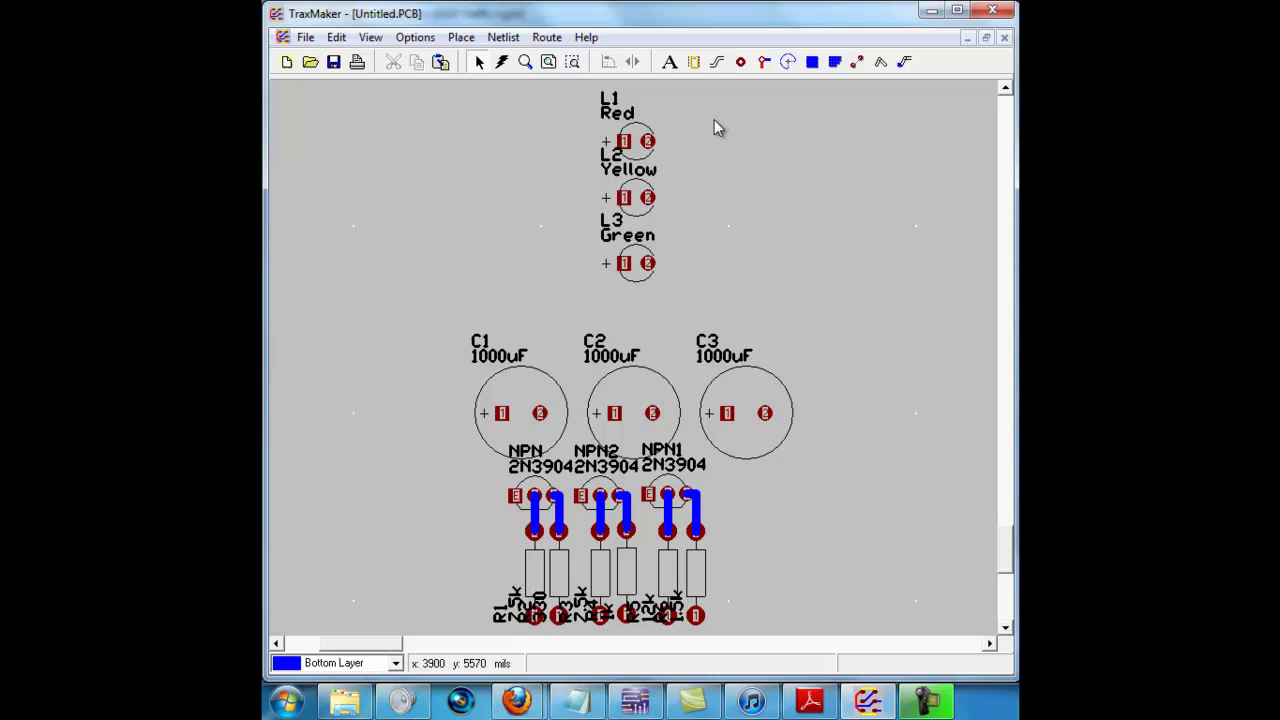
left_click(740, 62)
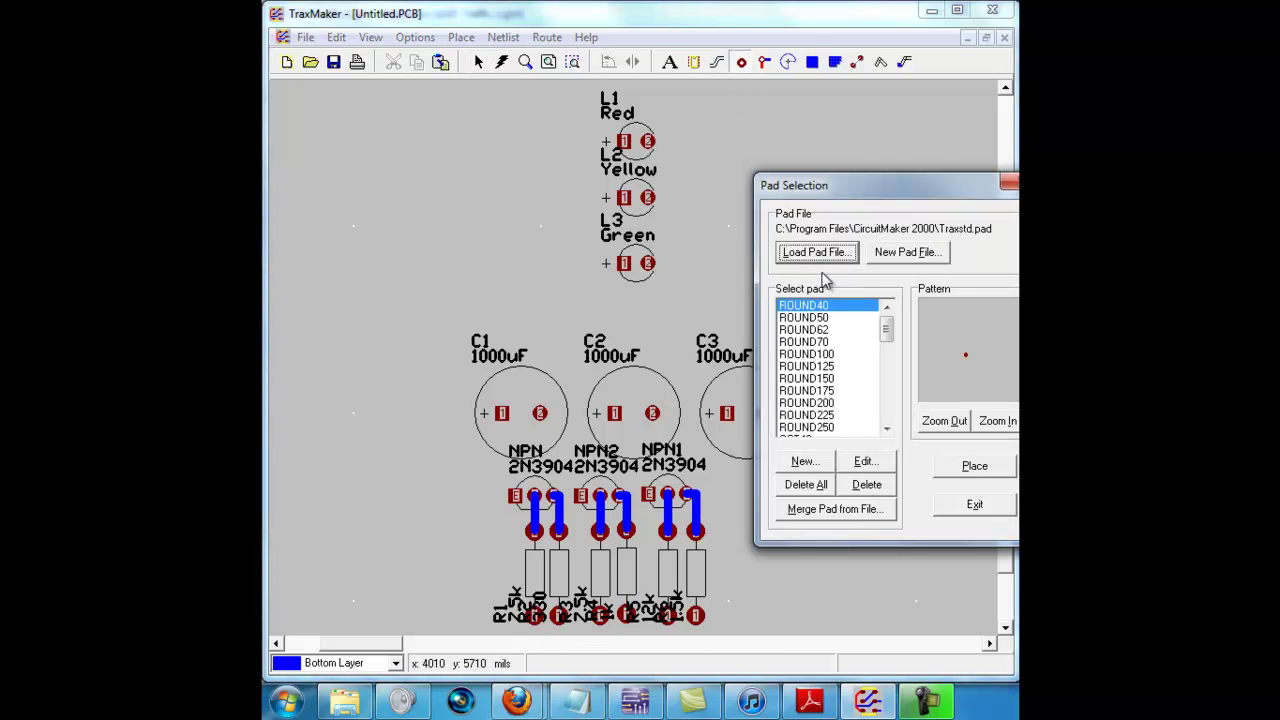
left_click(828, 428)
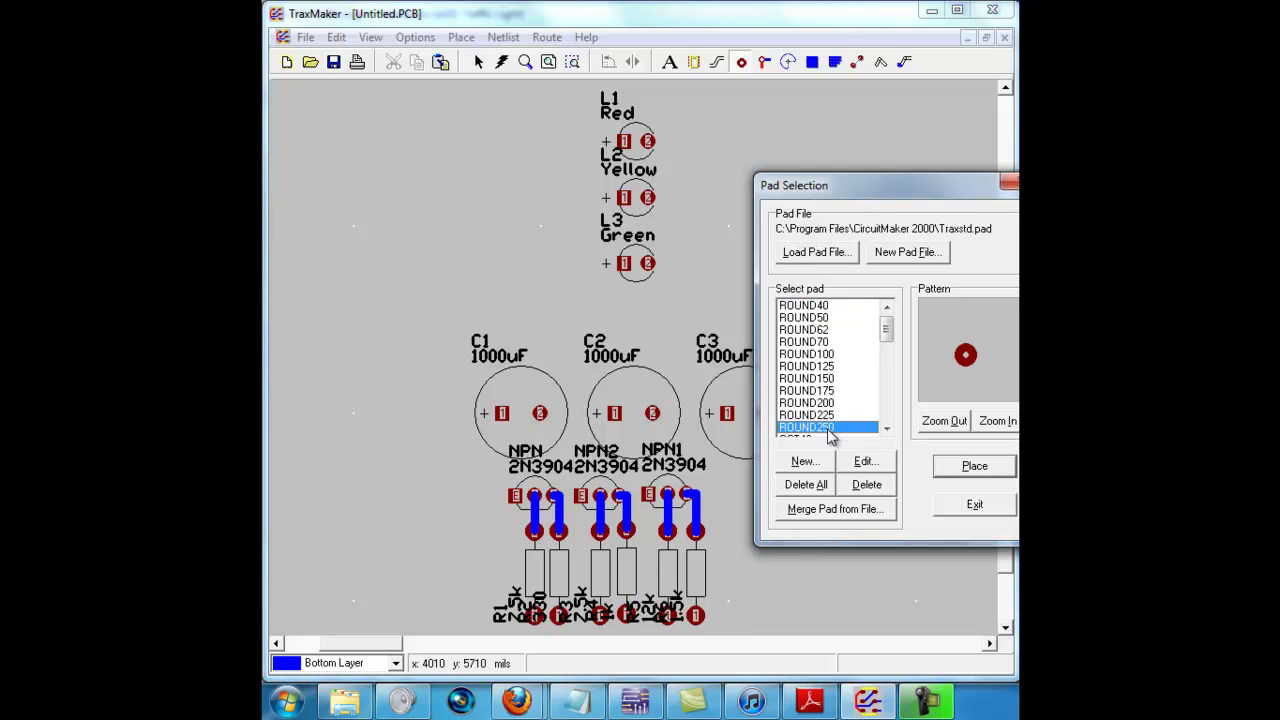
left_click(974, 465)
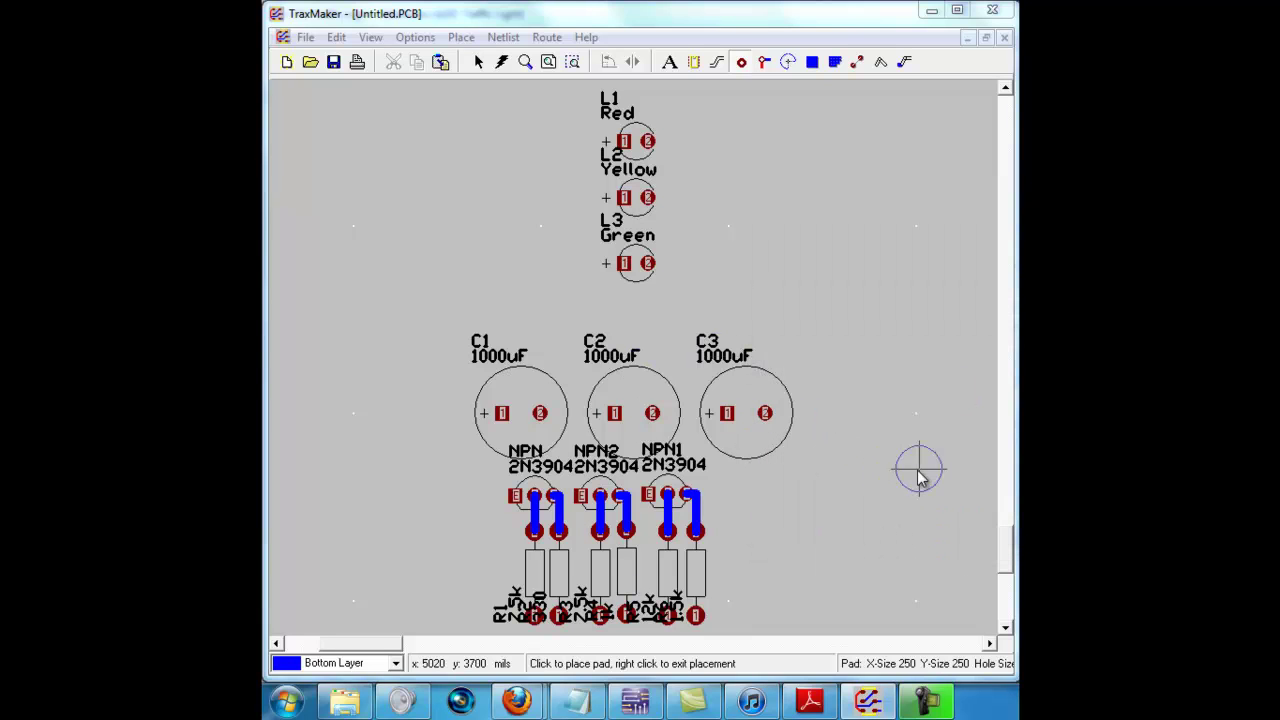
right_click(886, 462)
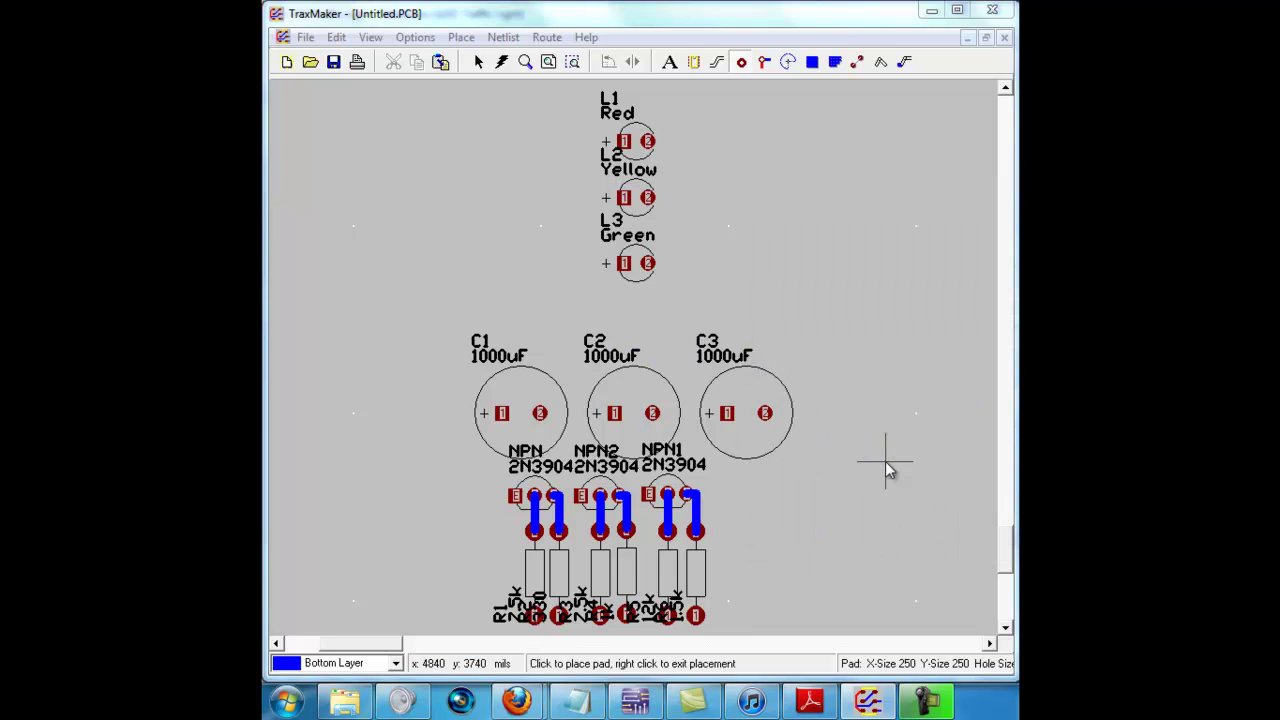
left_click(741, 62)
left_click(838, 354)
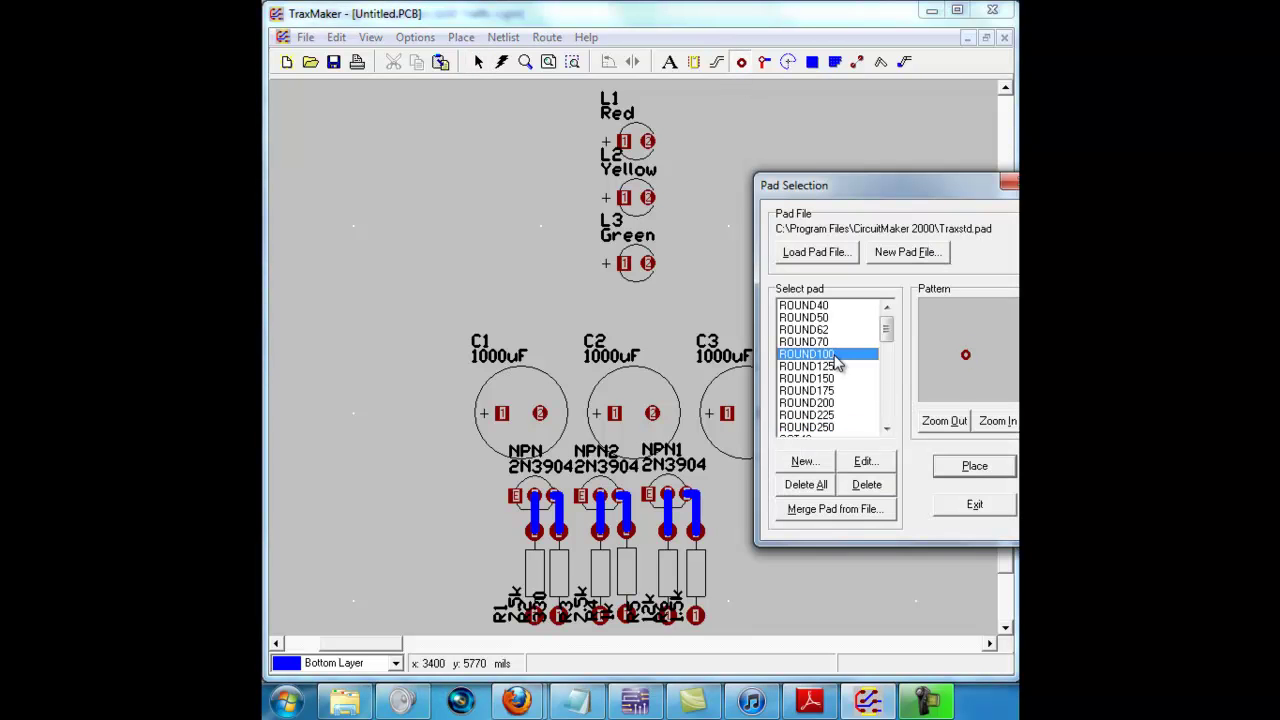
key("Return")
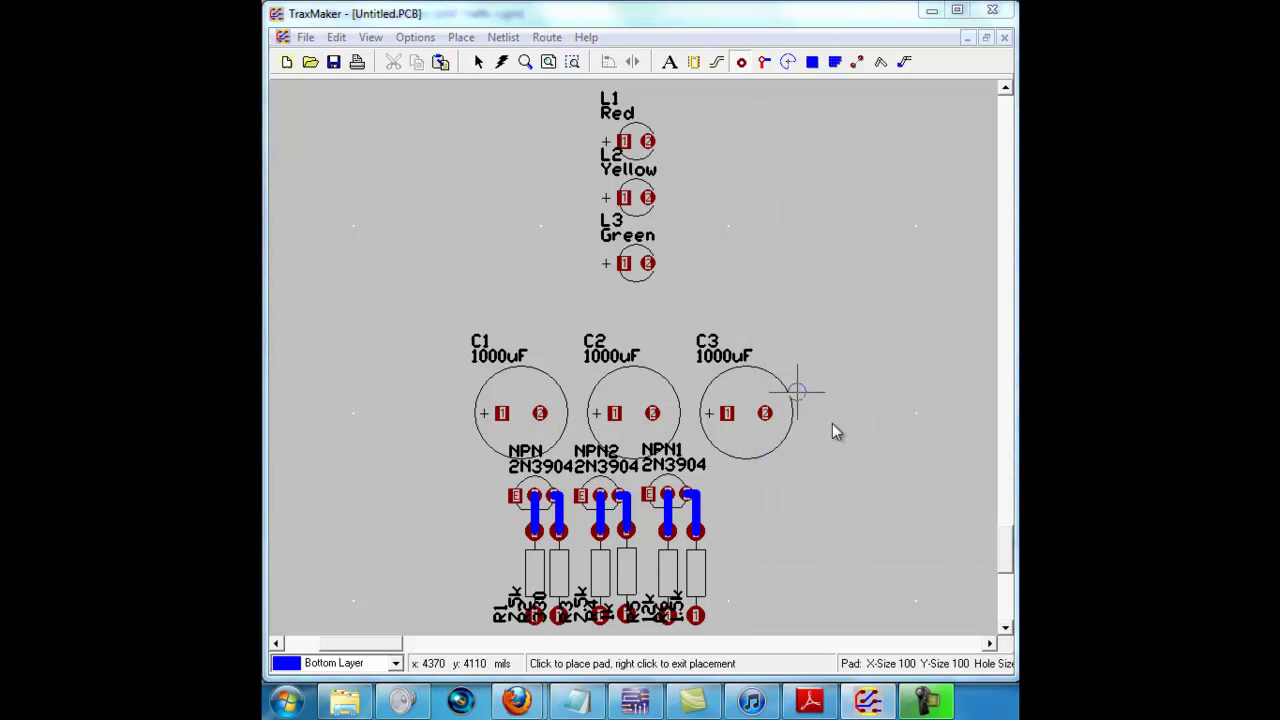
left_click(831, 509)
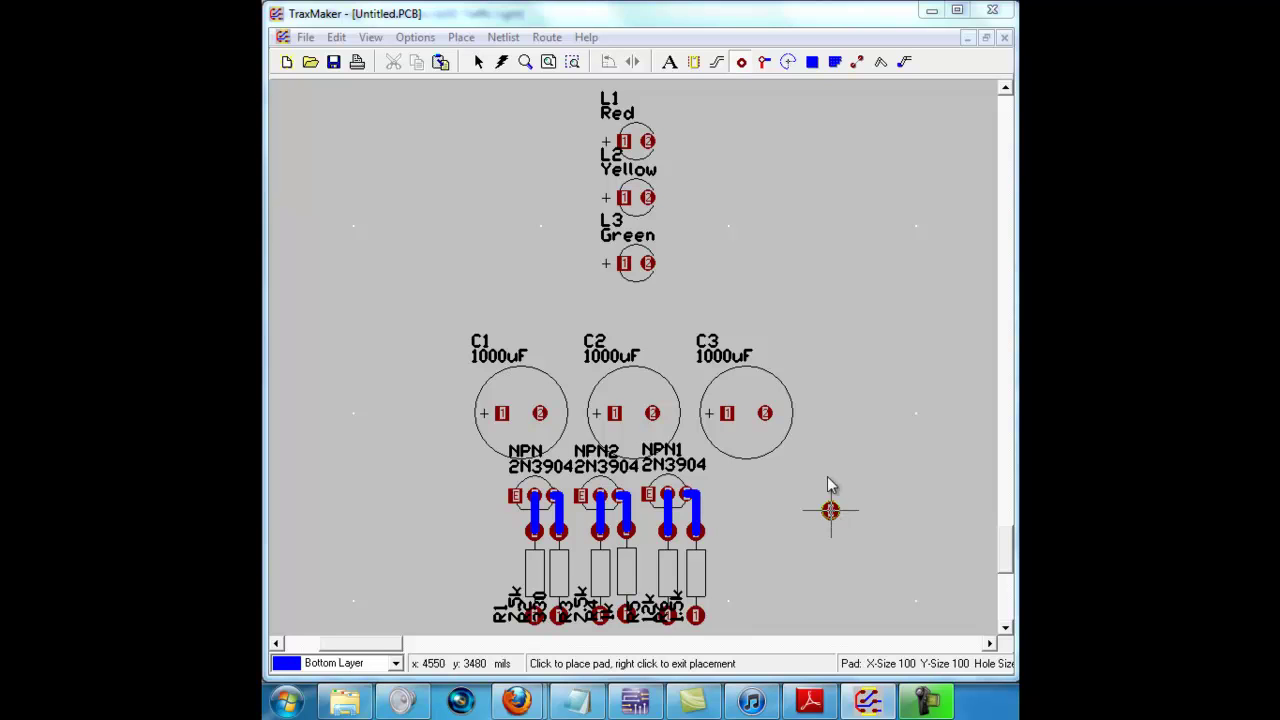
left_click(827, 477)
right_click(828, 479)
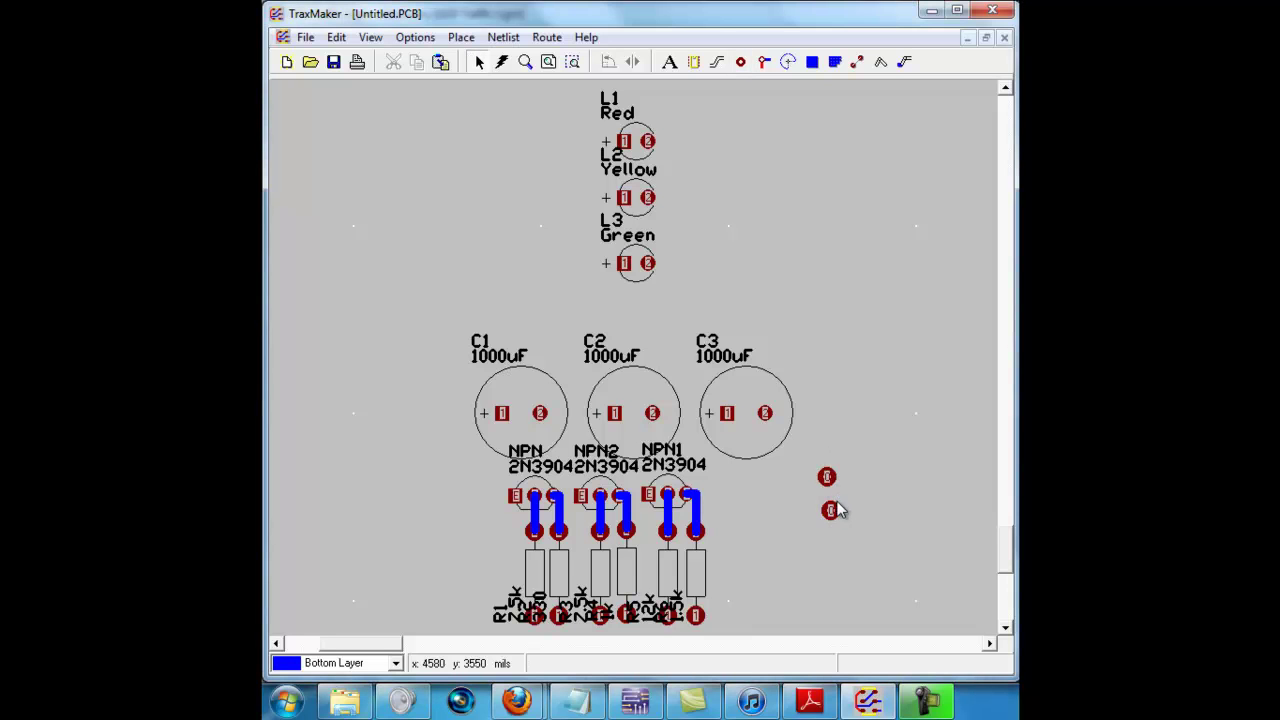
Give the lower loose pad a hole size of 30.
double_click(835, 512)
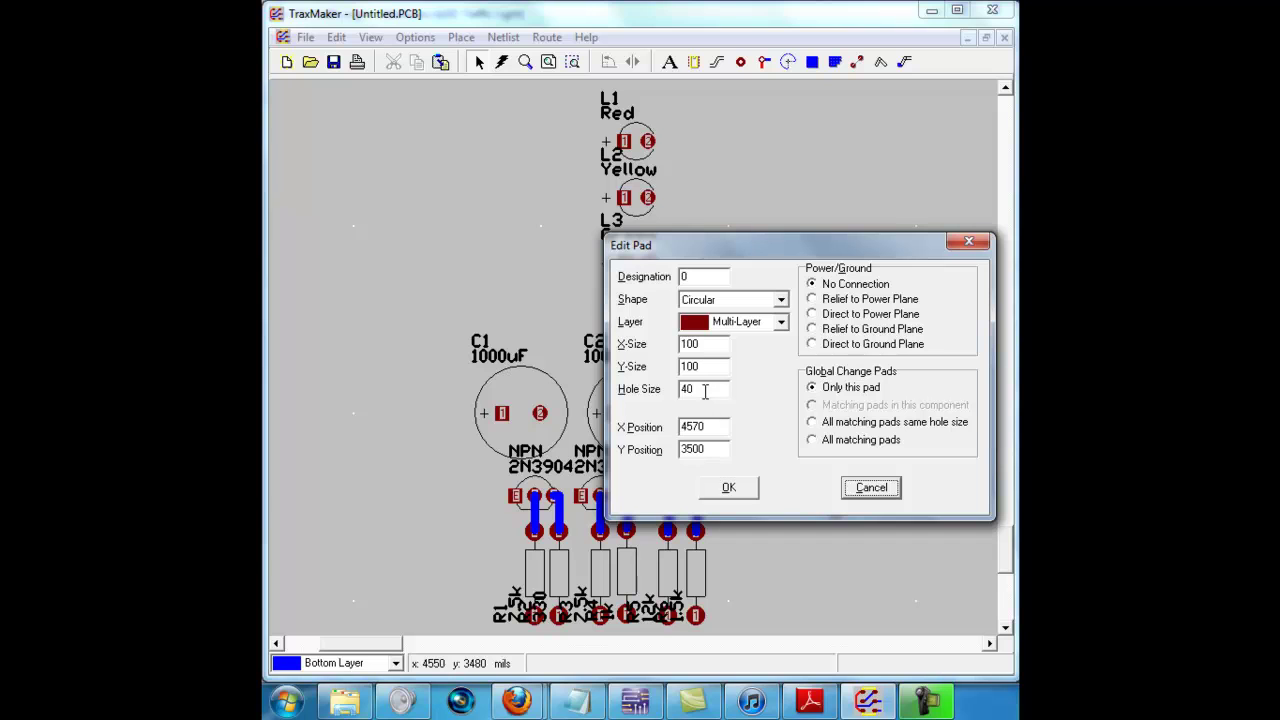
left_click_drag(705, 389, 612, 425)
type("30")
key("Return")
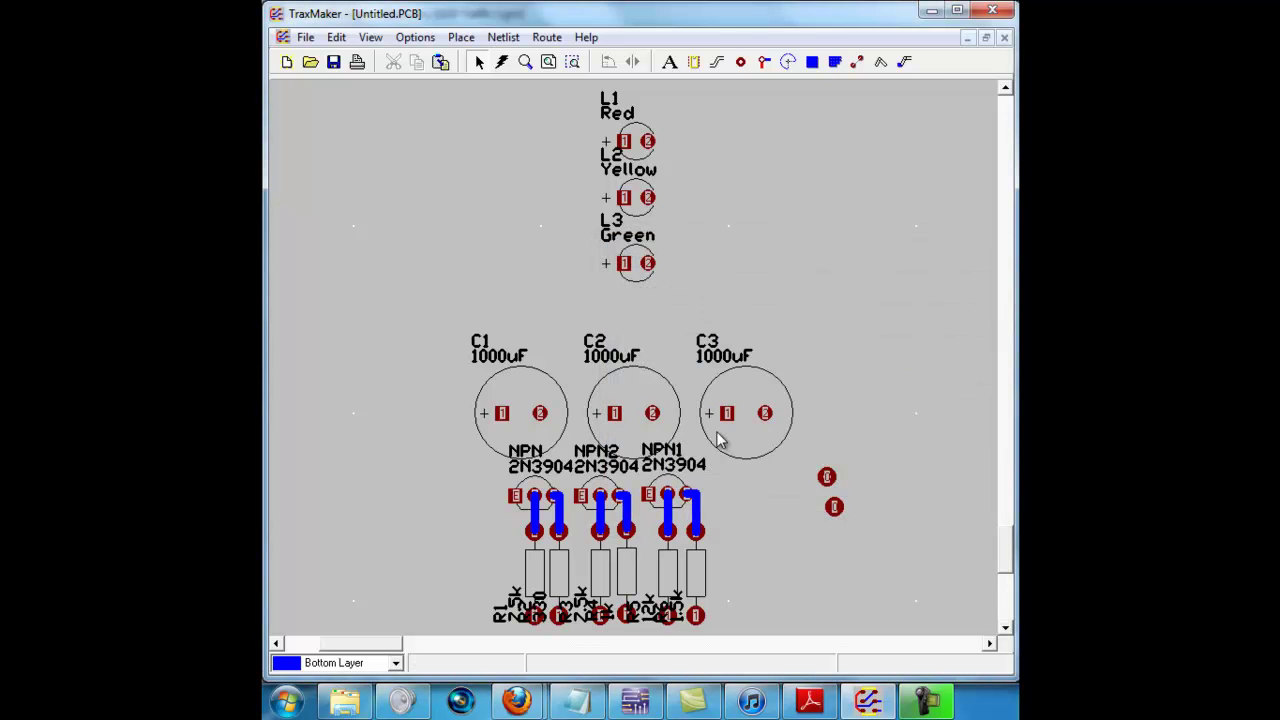
Make the upper loose pad rectangular and nudge it slightly right.
double_click(827, 480)
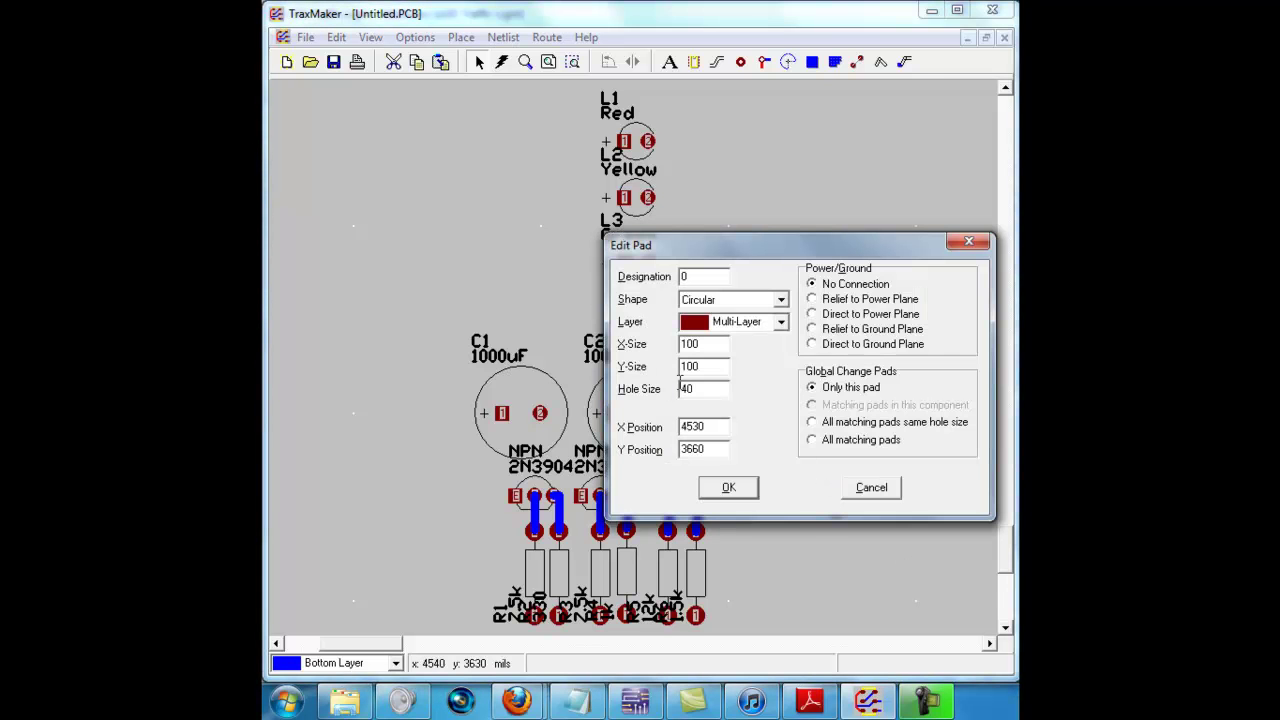
left_click_drag(695, 388, 505, 420)
left_click(748, 299)
left_click(744, 332)
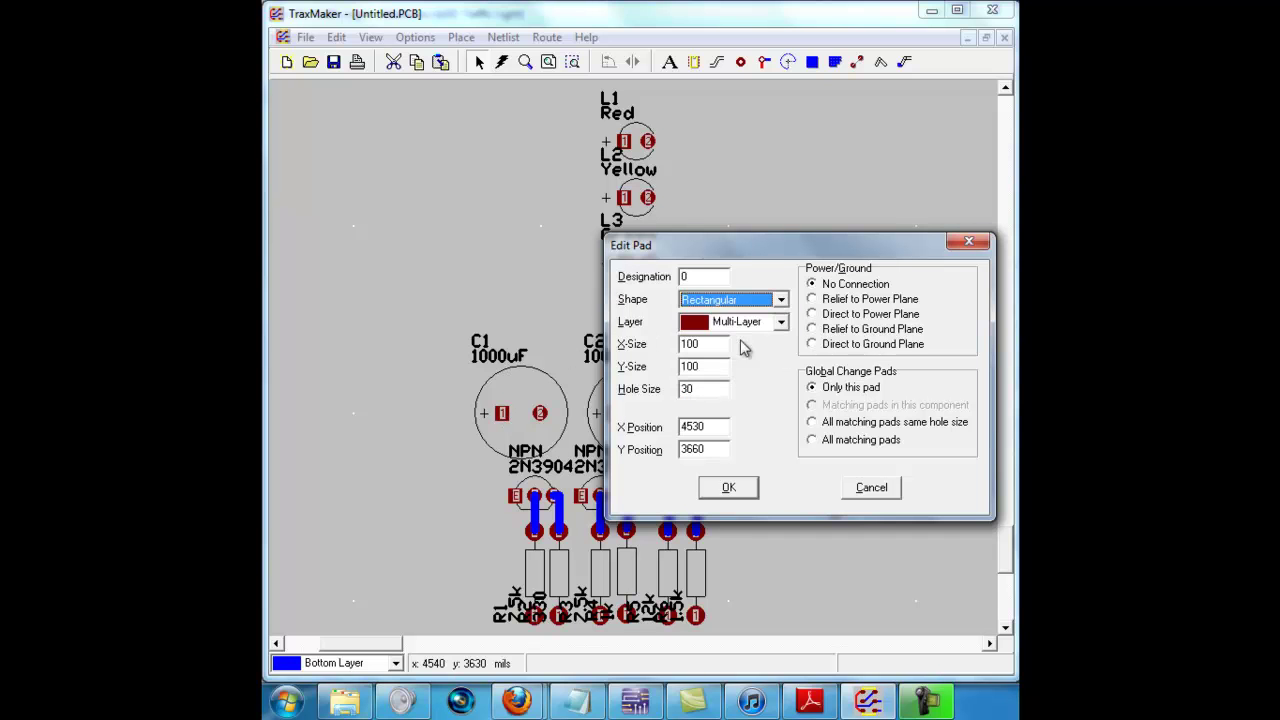
left_click(729, 488)
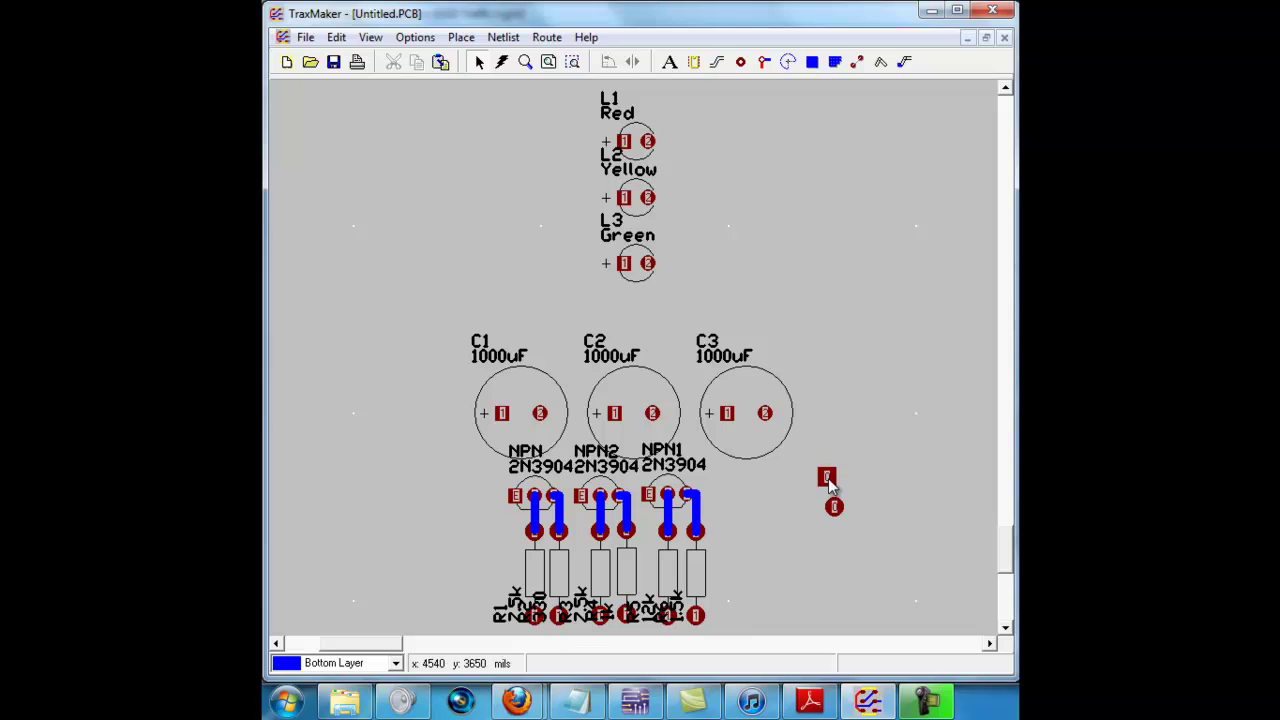
left_click_drag(826, 478, 830, 477)
Set the X Position of both loose pads to 4500.
double_click(834, 508)
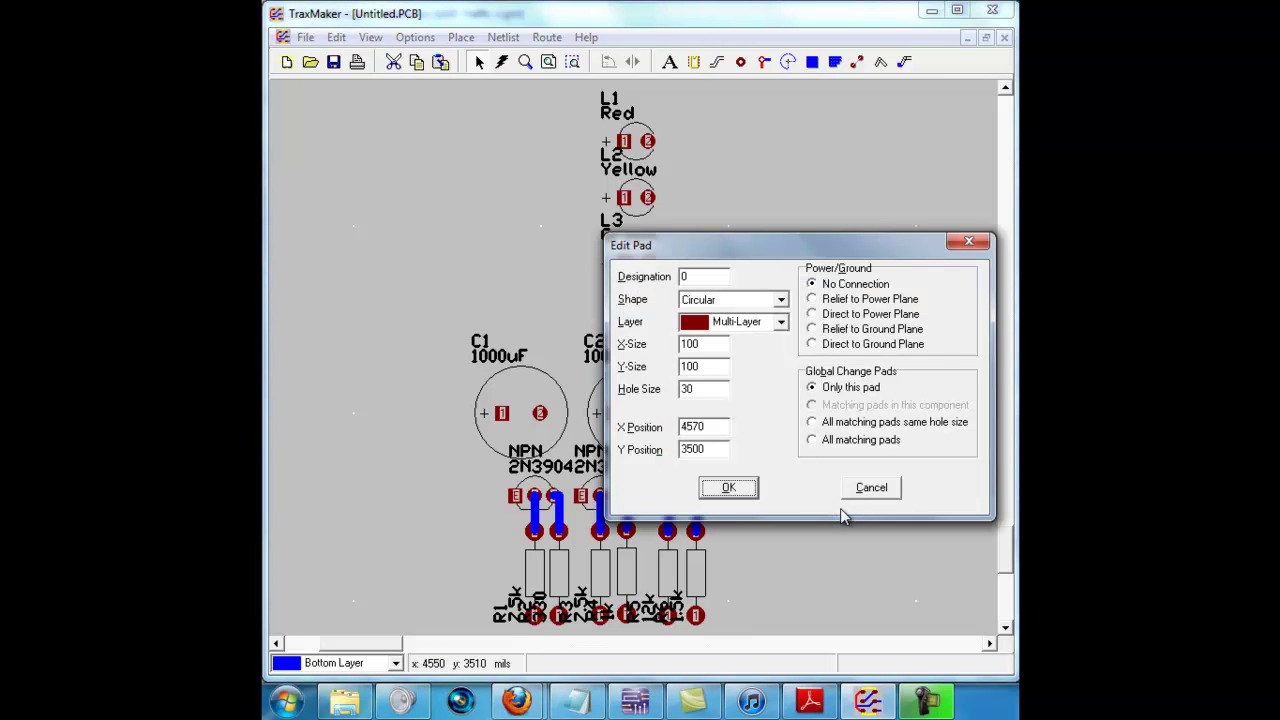
double_click(716, 428)
type("4500")
key("Return")
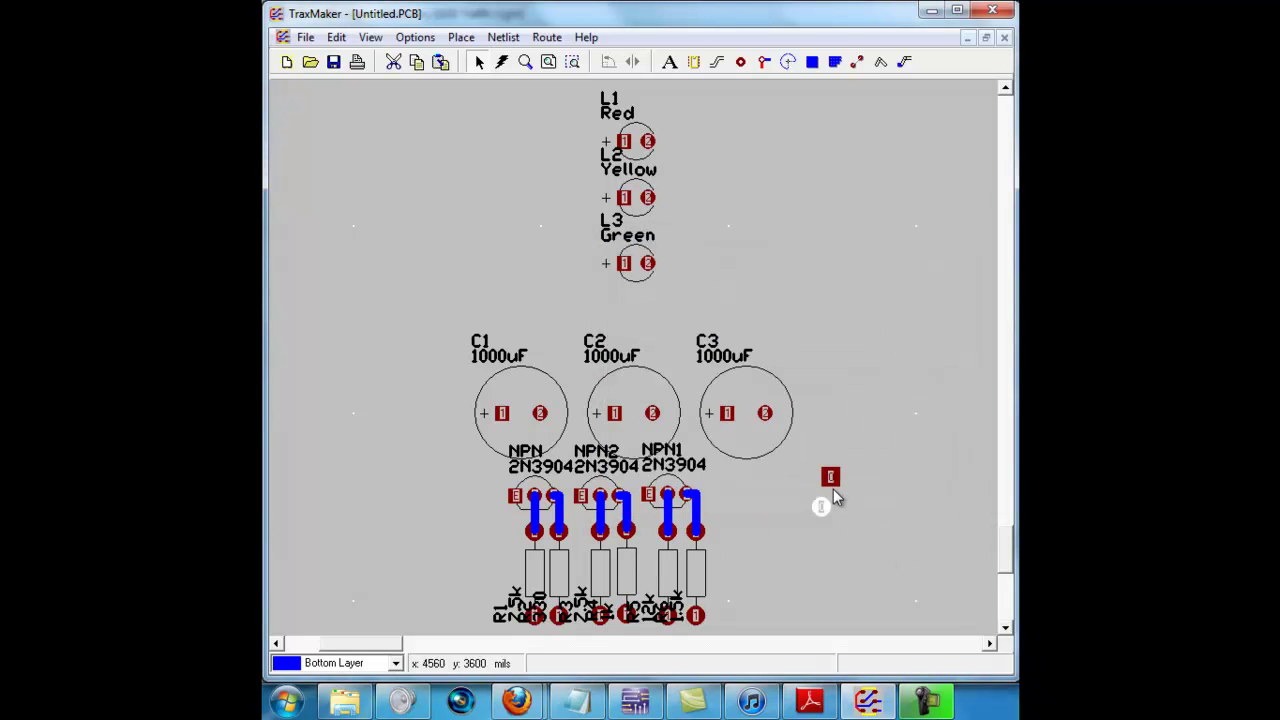
double_click(833, 485)
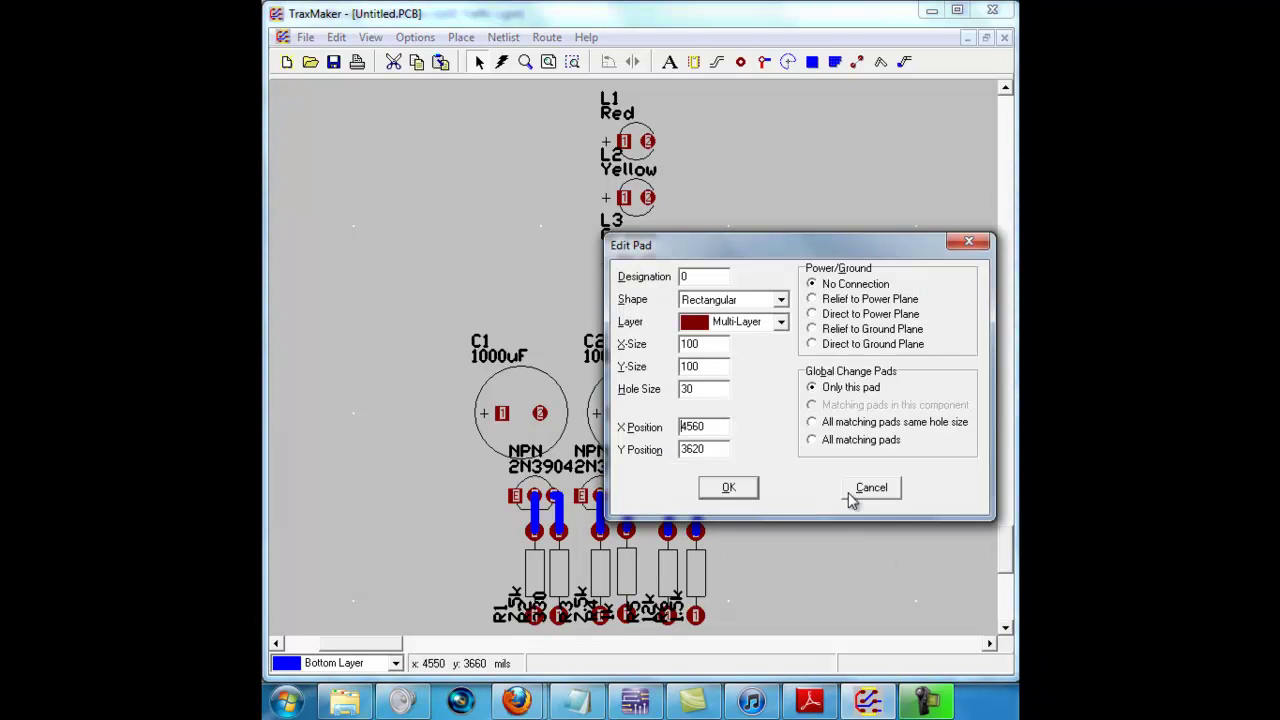
double_click(716, 428)
type("45")
key("Return")
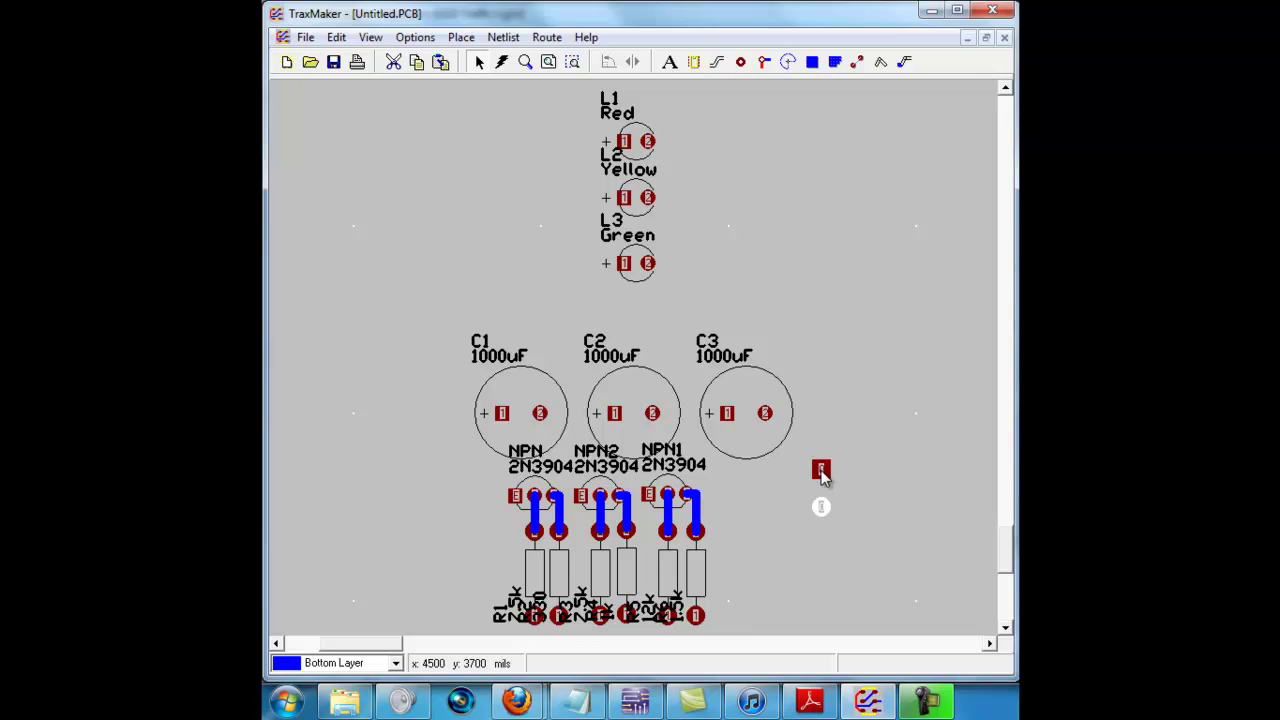
Check the pad's position values and refresh the board display.
double_click(821, 484)
left_click(729, 487)
right_click(820, 591)
left_click(903, 560)
Move both pads down just right of the last upright resistor, then refresh the screen.
left_click_drag(873, 550, 792, 456)
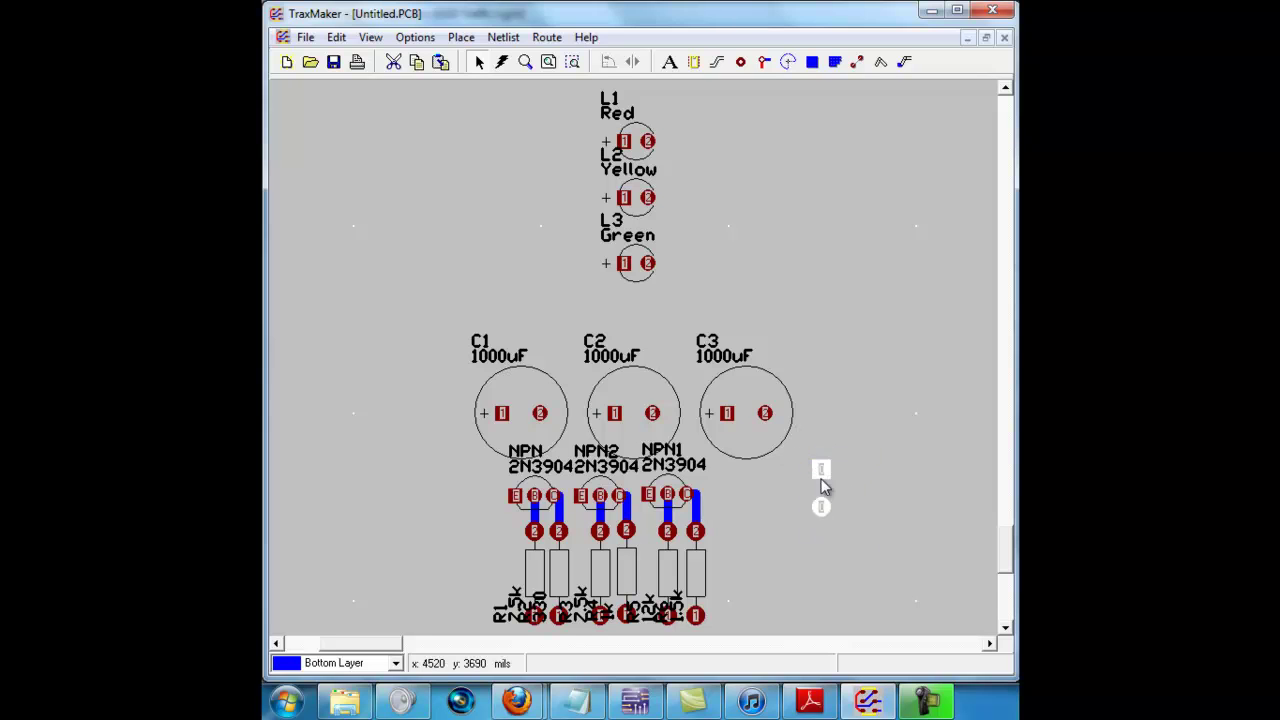
left_click_drag(798, 532, 686, 634)
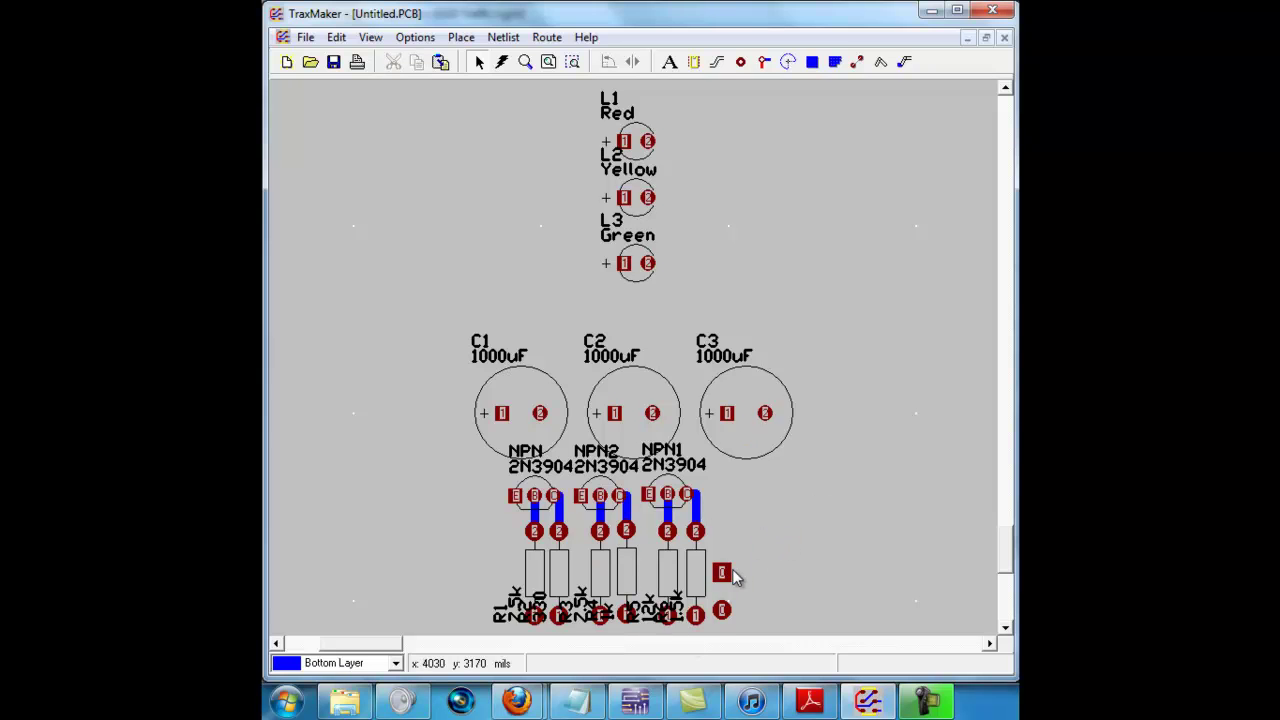
scroll(740, 640, "down", 3)
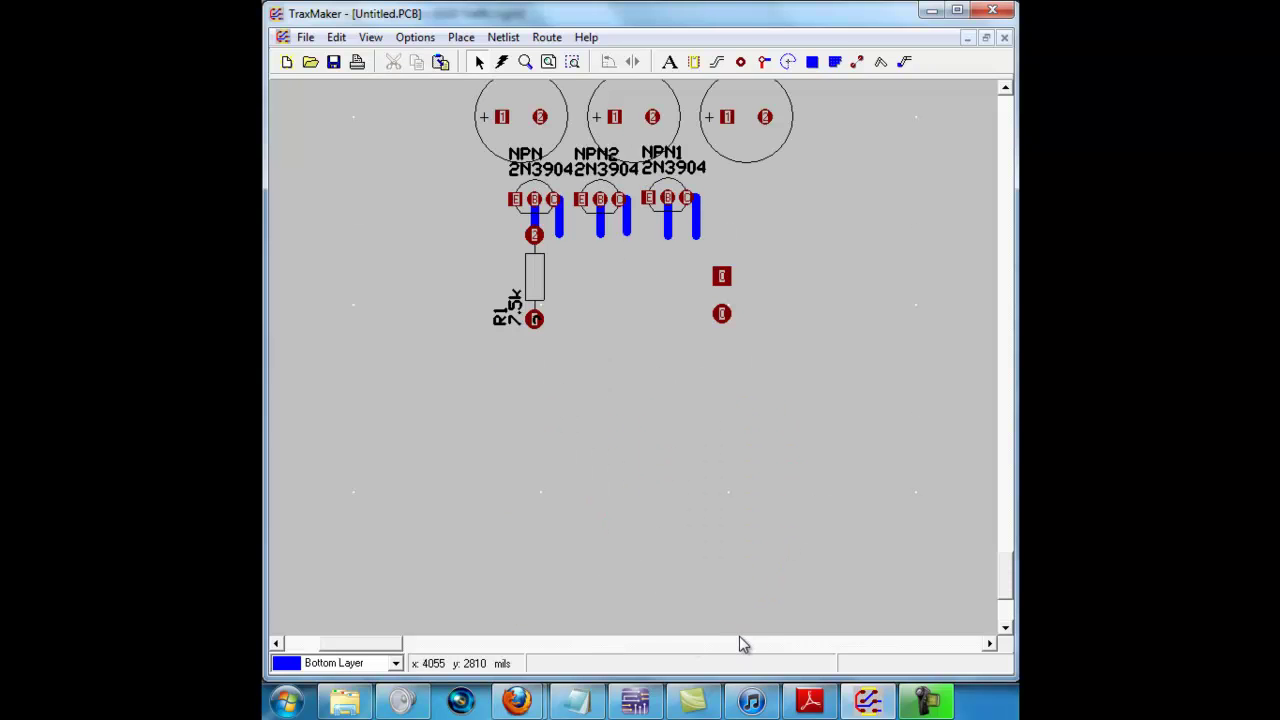
left_click_drag(713, 247, 789, 379)
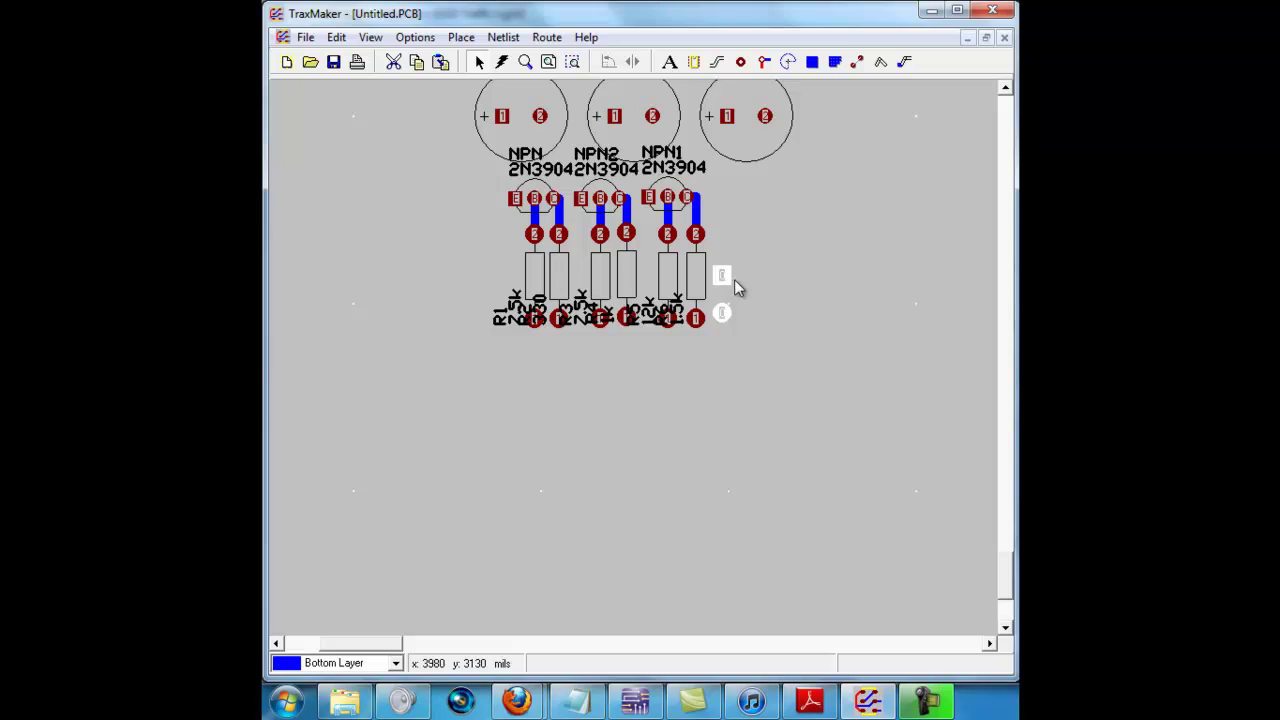
left_click_drag(740, 288, 764, 288)
right_click(766, 240)
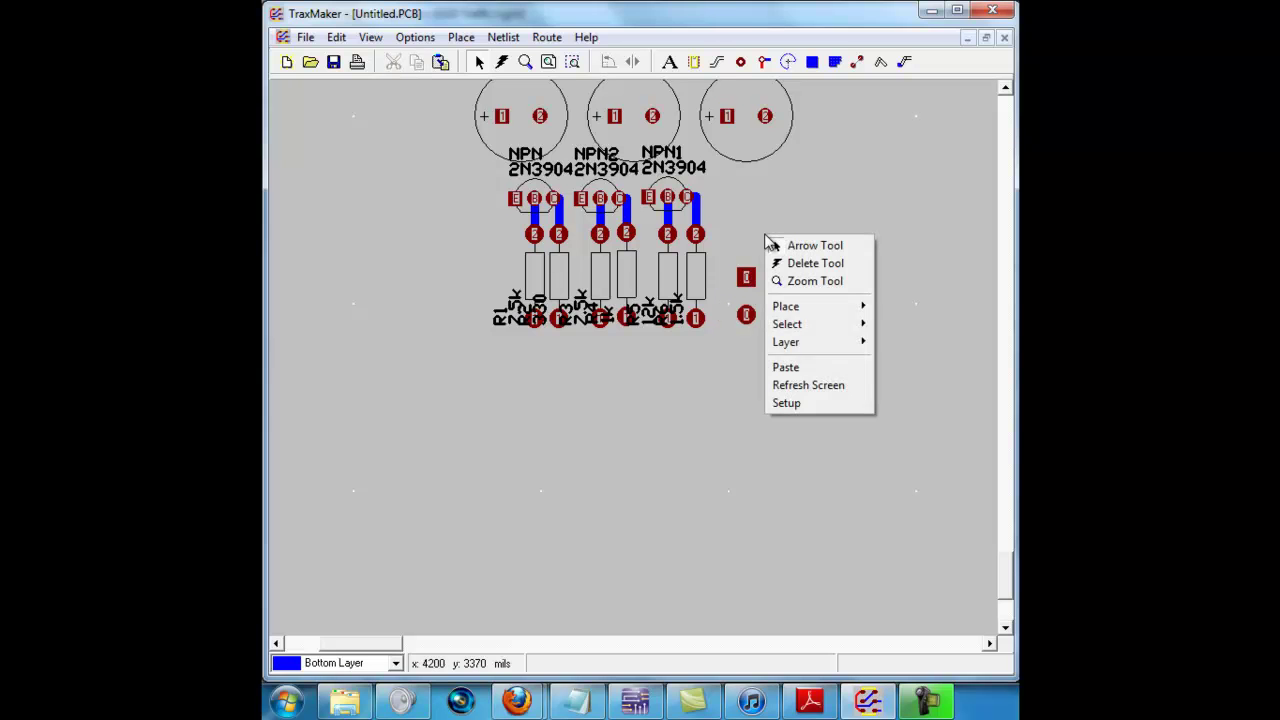
left_click(812, 387)
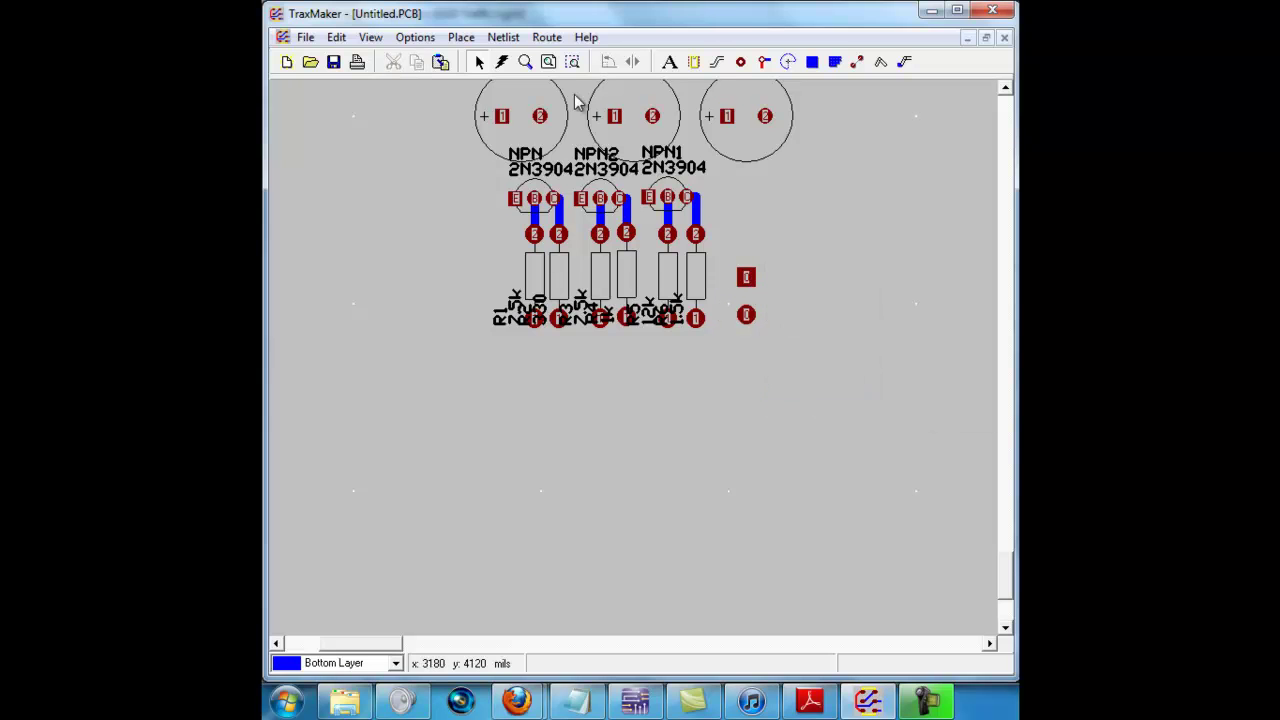
scroll(548, 62, "up", 3)
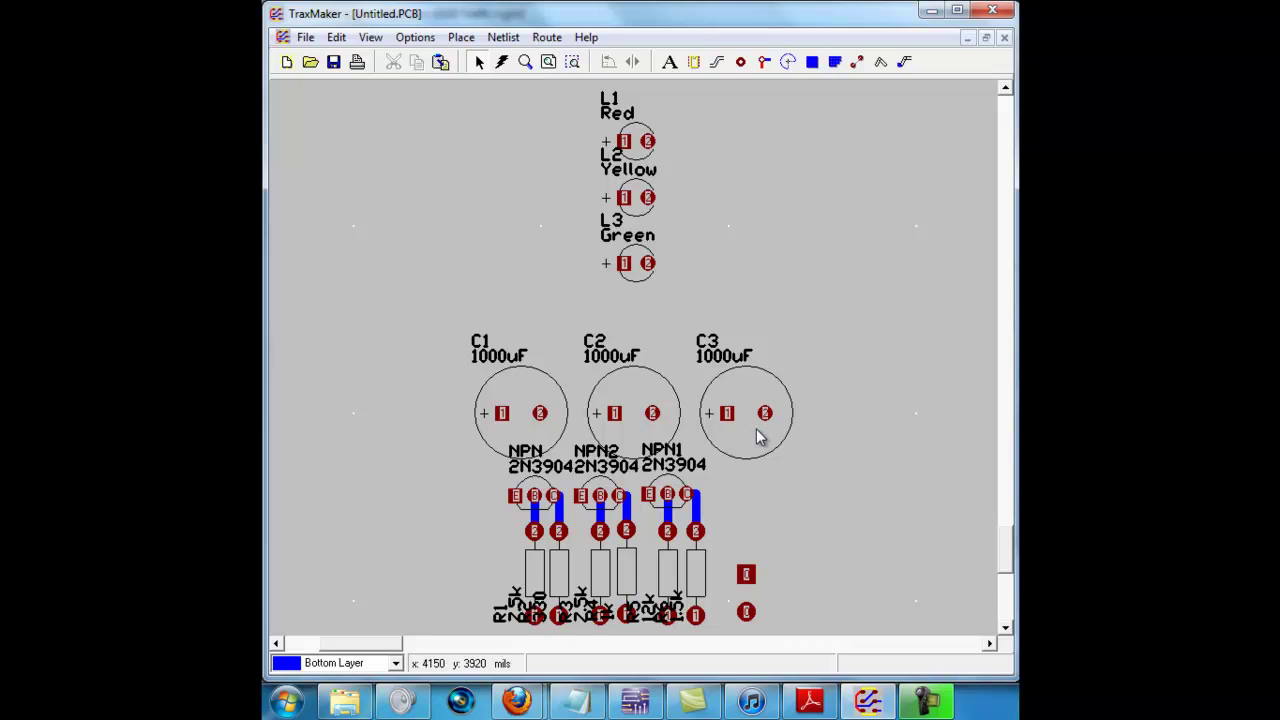
Draw a track from the square pad horizontally across and down to R1's lower pad.
key("p")
key("t")
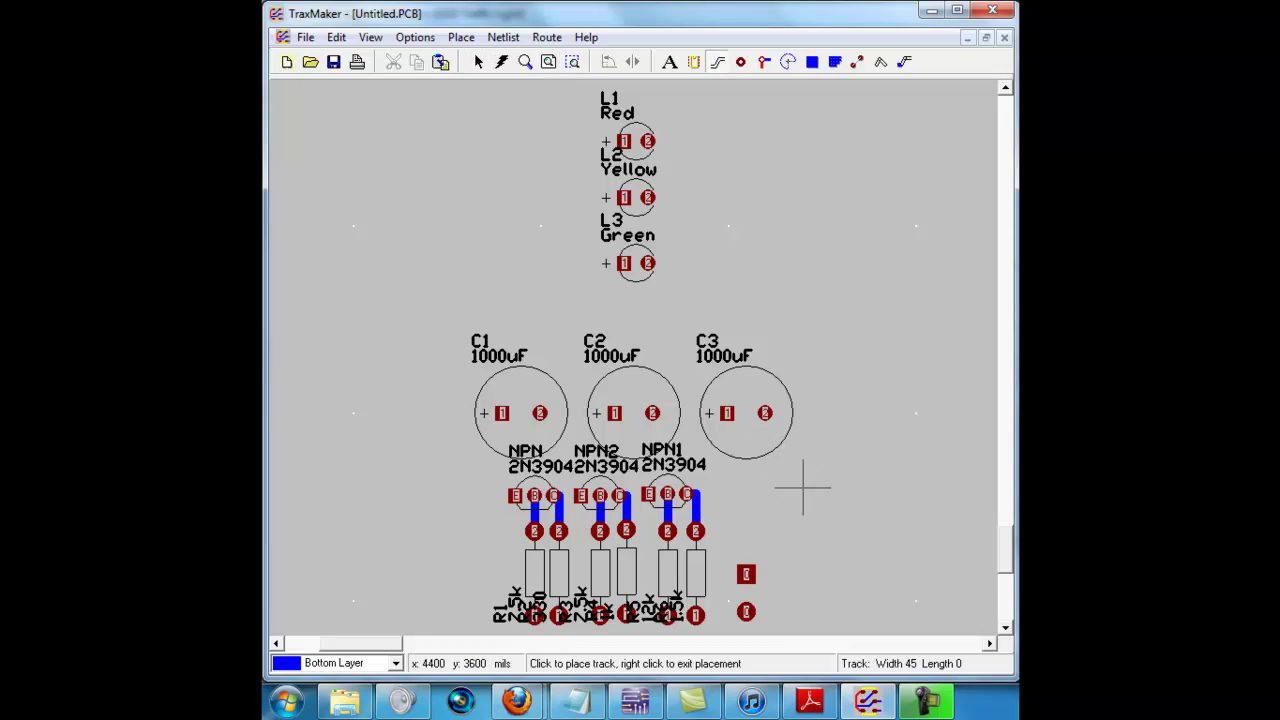
left_click(746, 574)
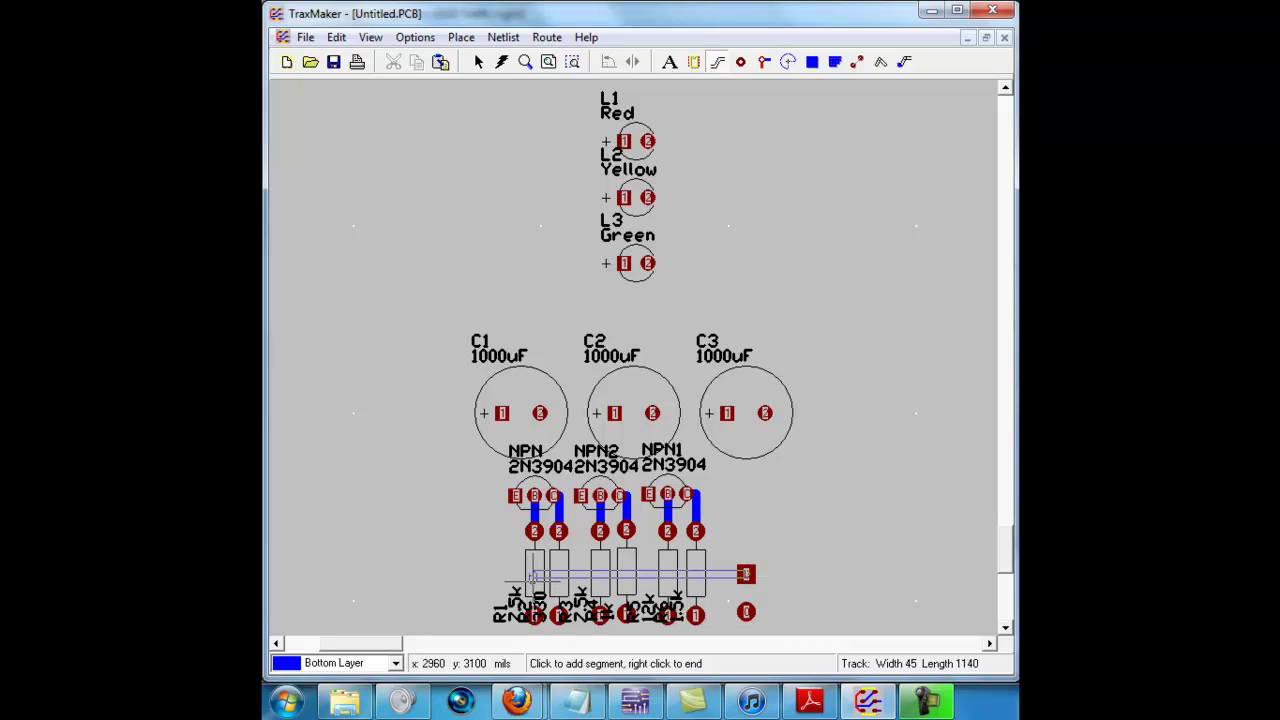
left_click(536, 576)
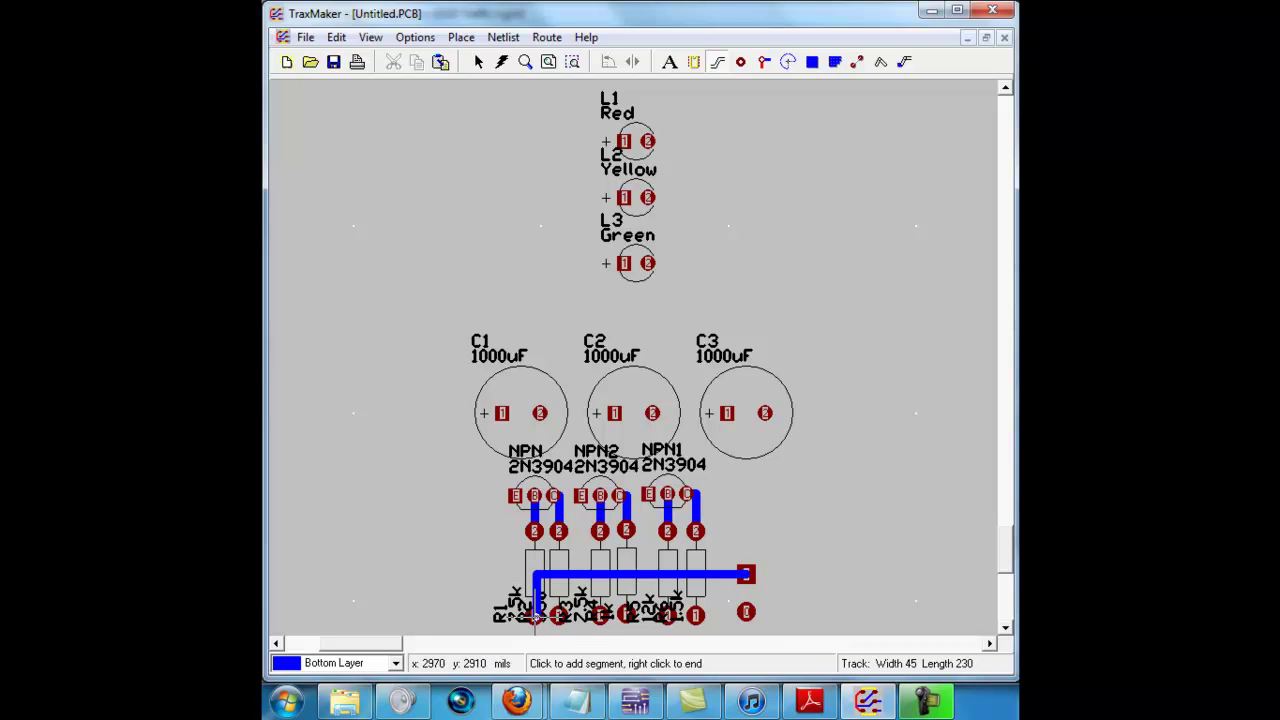
right_click(537, 622)
left_click(538, 597)
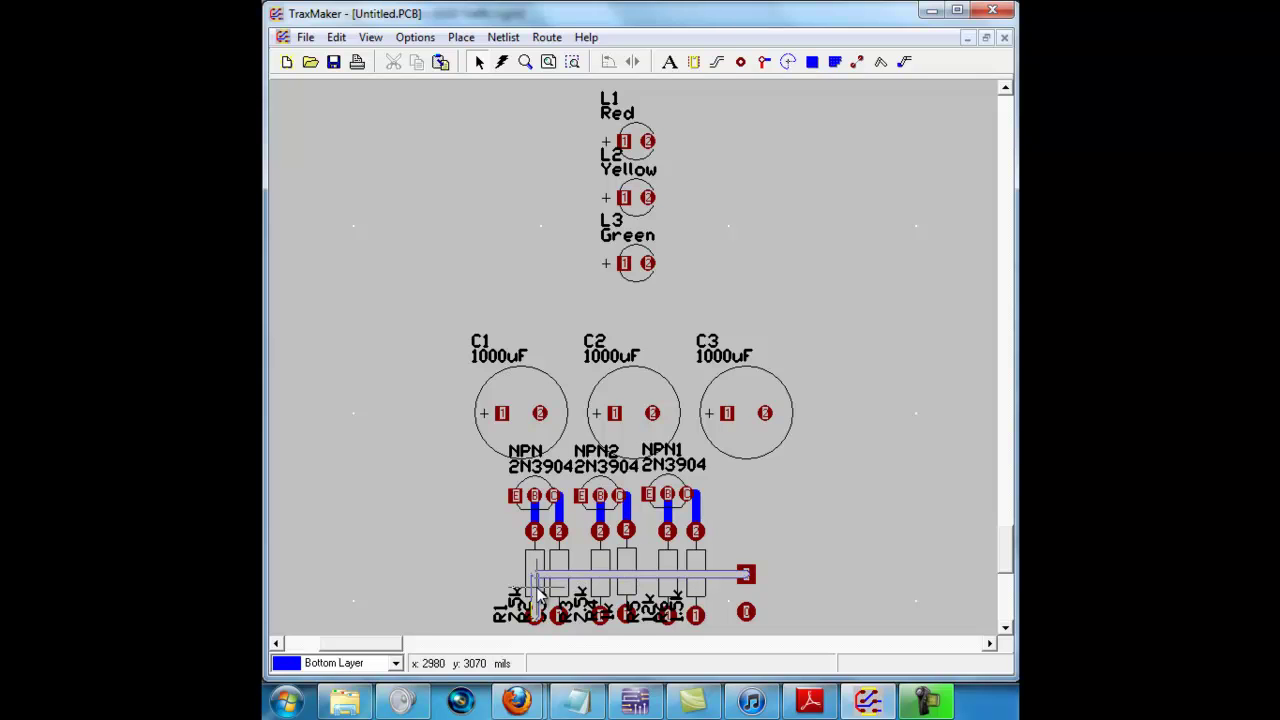
right_click(819, 535)
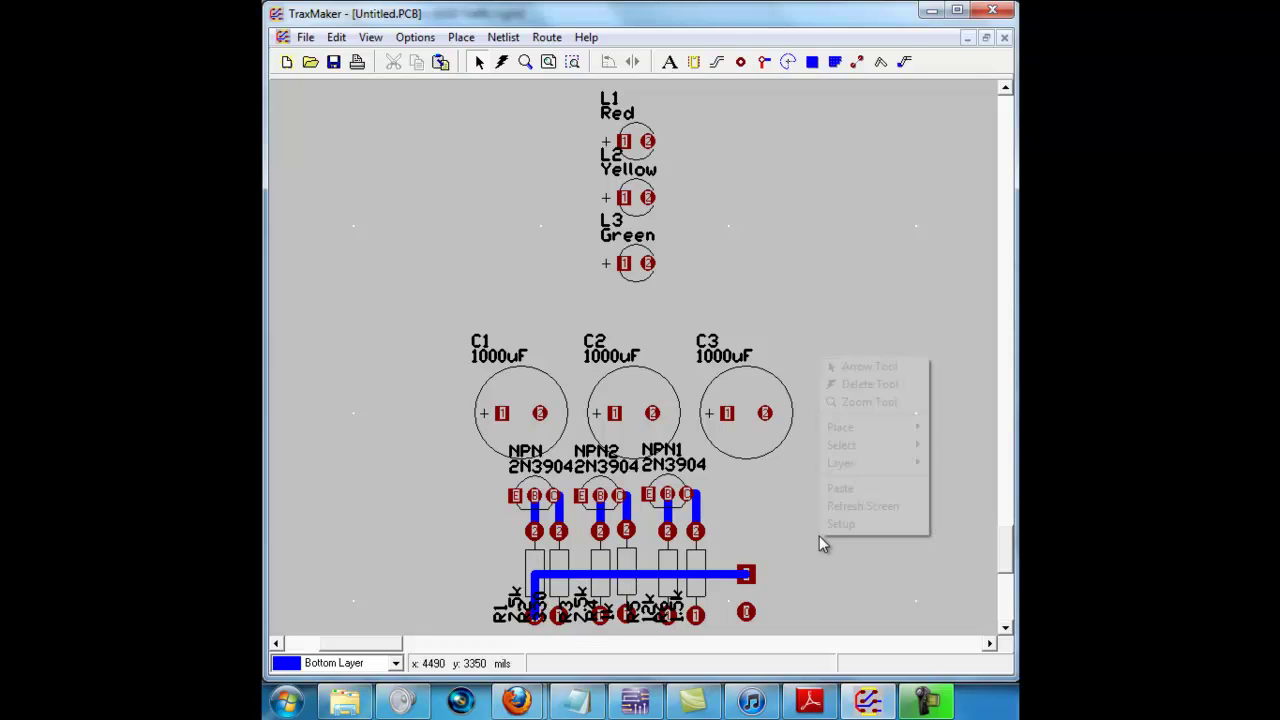
left_click(896, 507)
Add a branch track from R2's lower pad up to the horizontal track.
key("t")
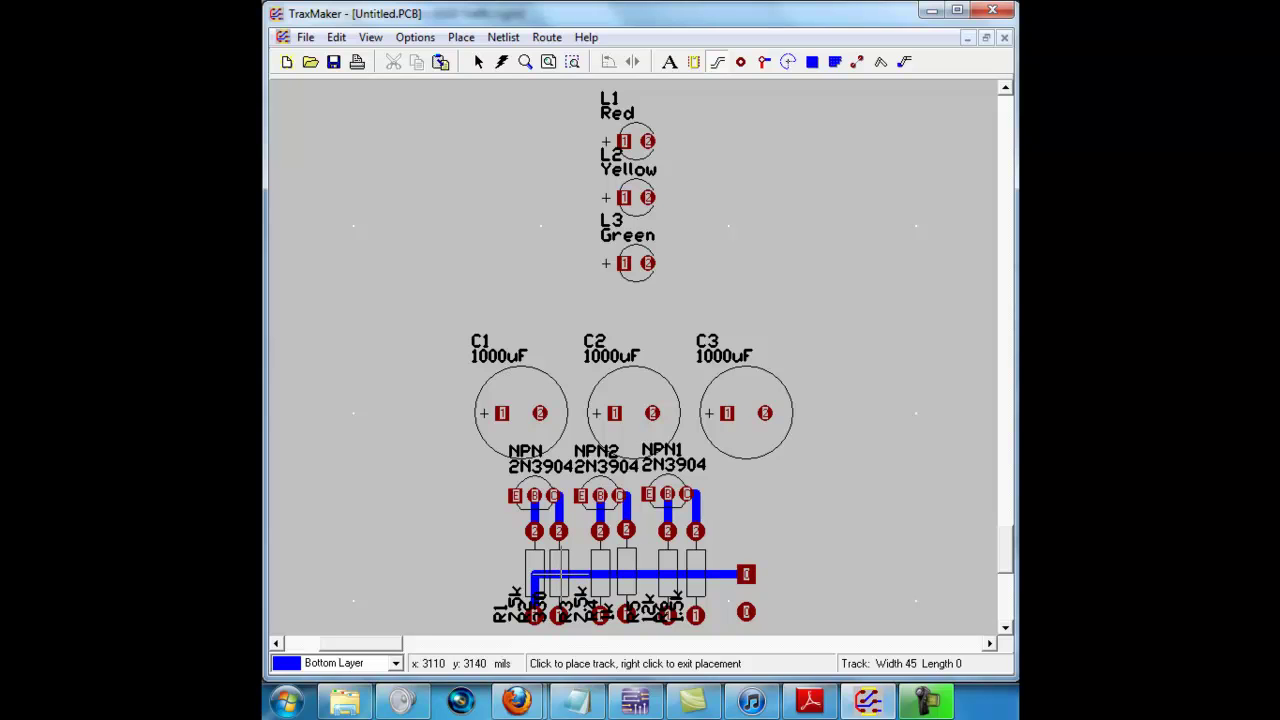
left_click(558, 614)
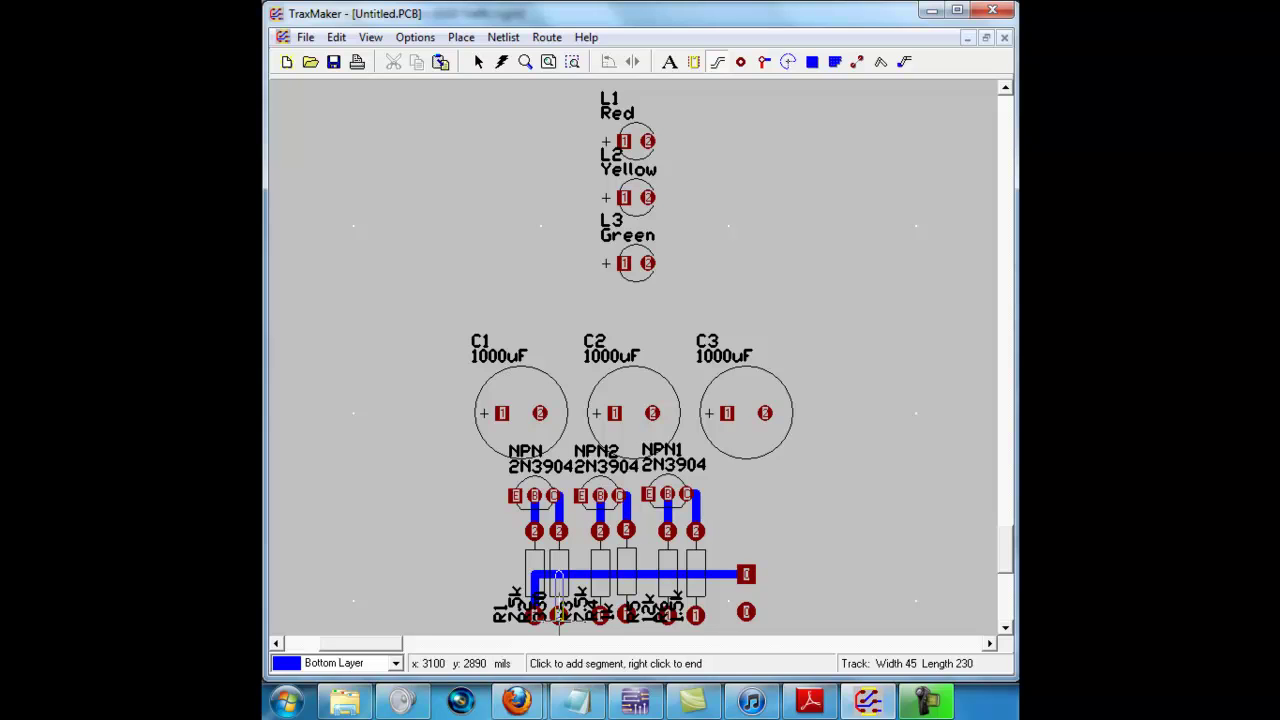
left_click(558, 574)
right_click(558, 616)
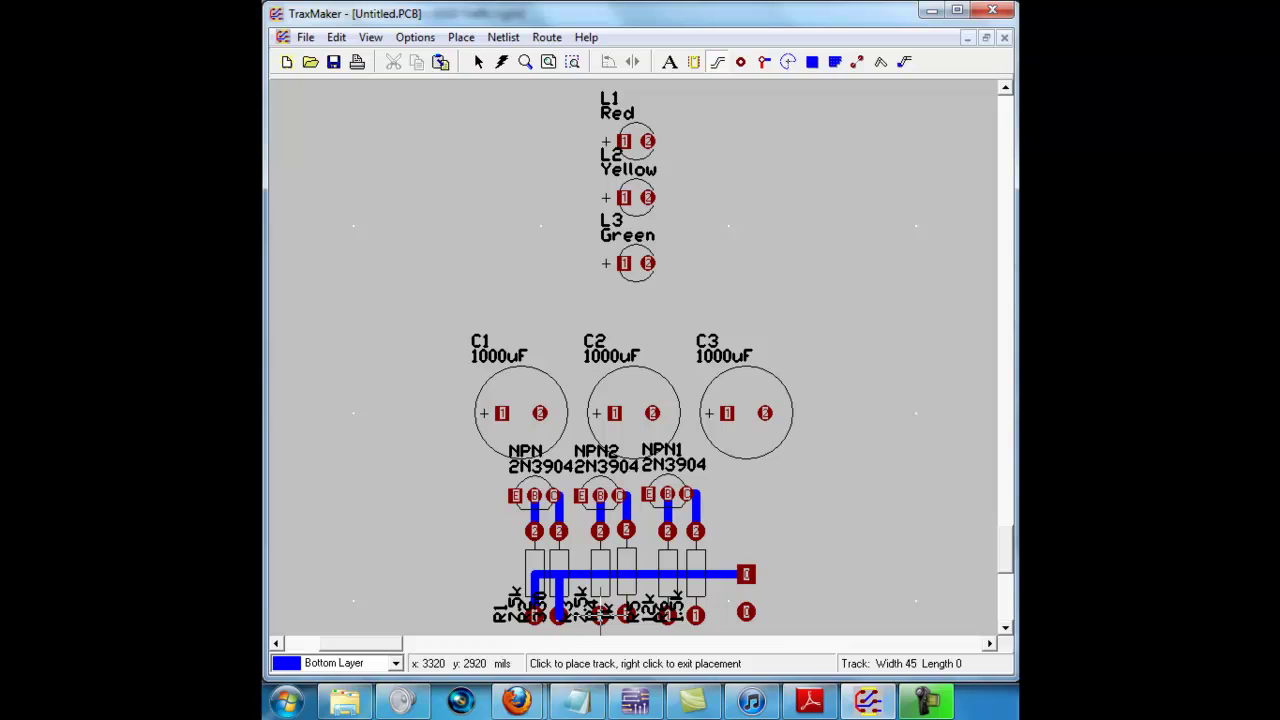
Draw a branch track from R3's lower pad up to the horizontal track.
left_click(600, 614)
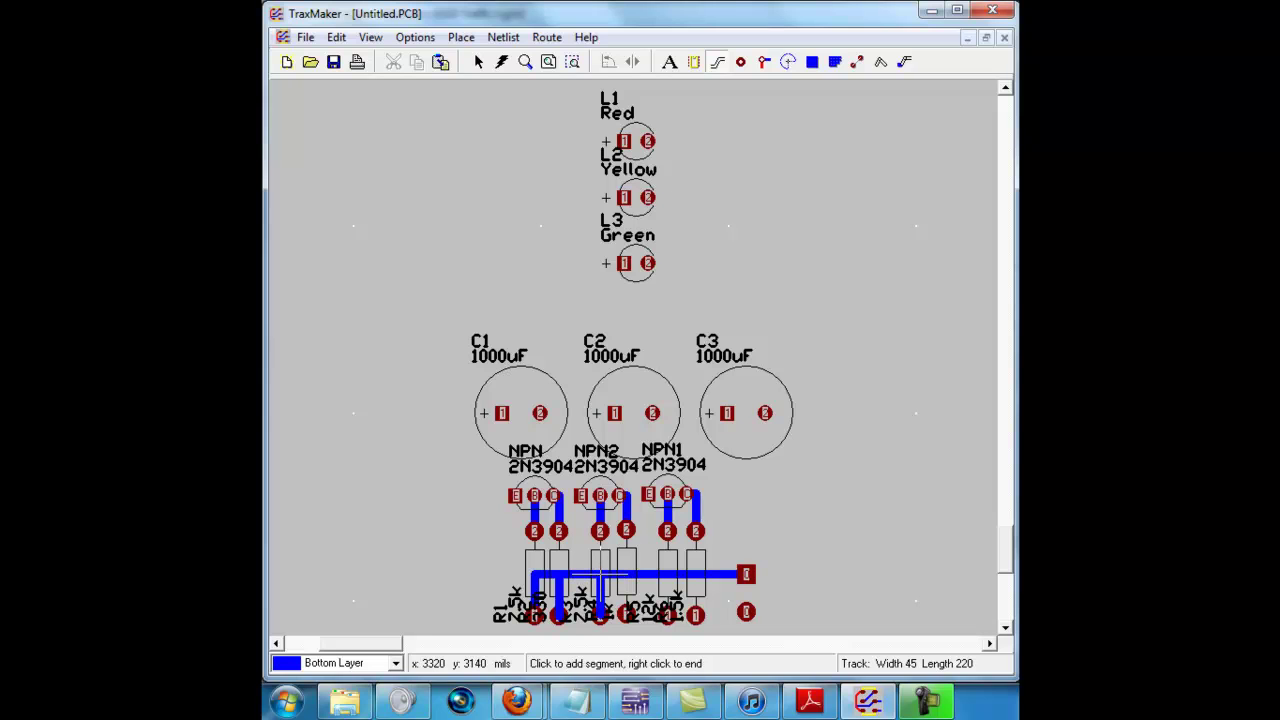
right_click(600, 575)
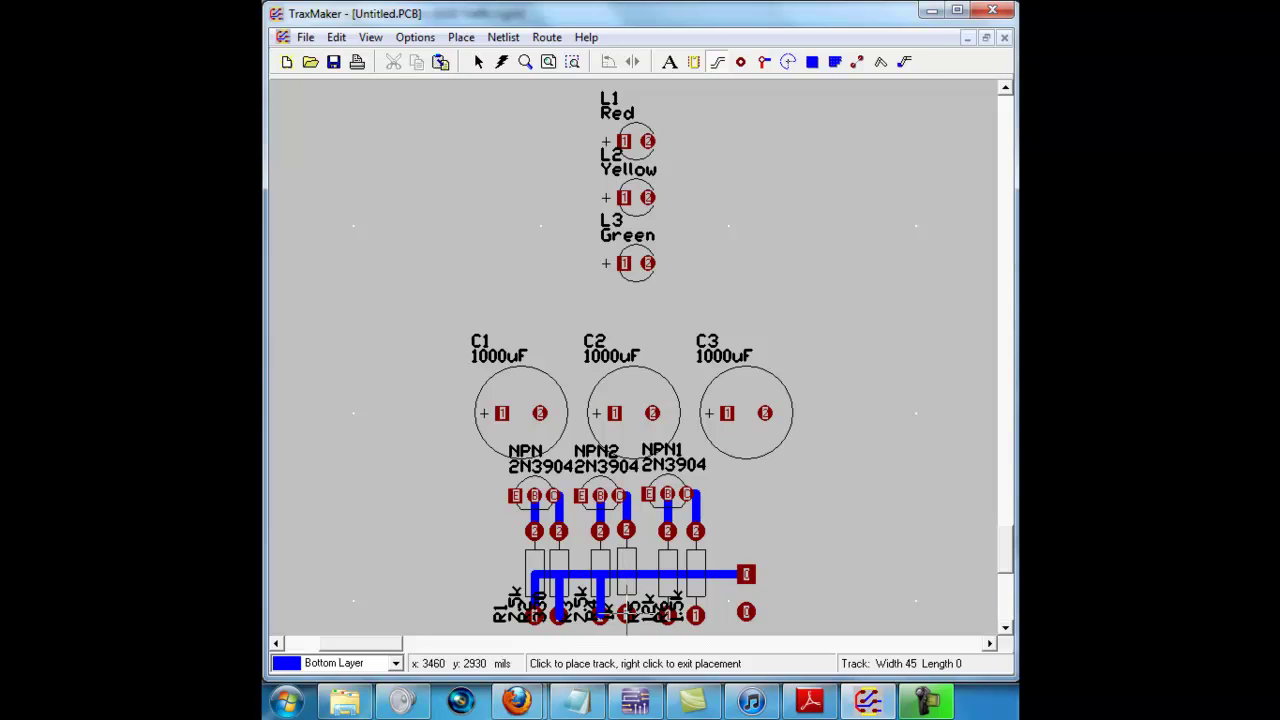